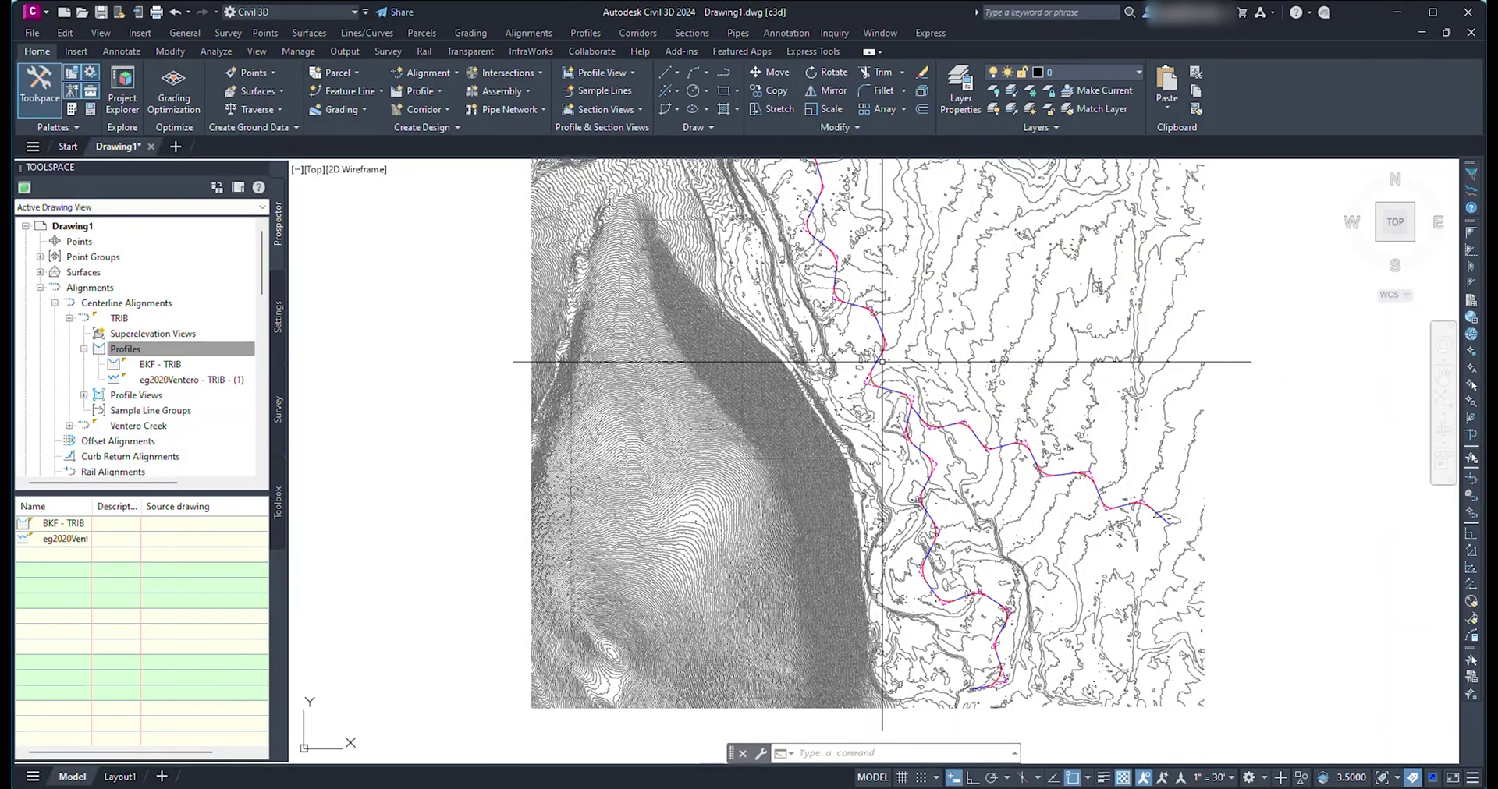
Set up offset alignments 11.2 ft on both sides of Ventero Creek, using the _rvr Bankfull style and the _none label set
click(892, 380)
click(793, 72)
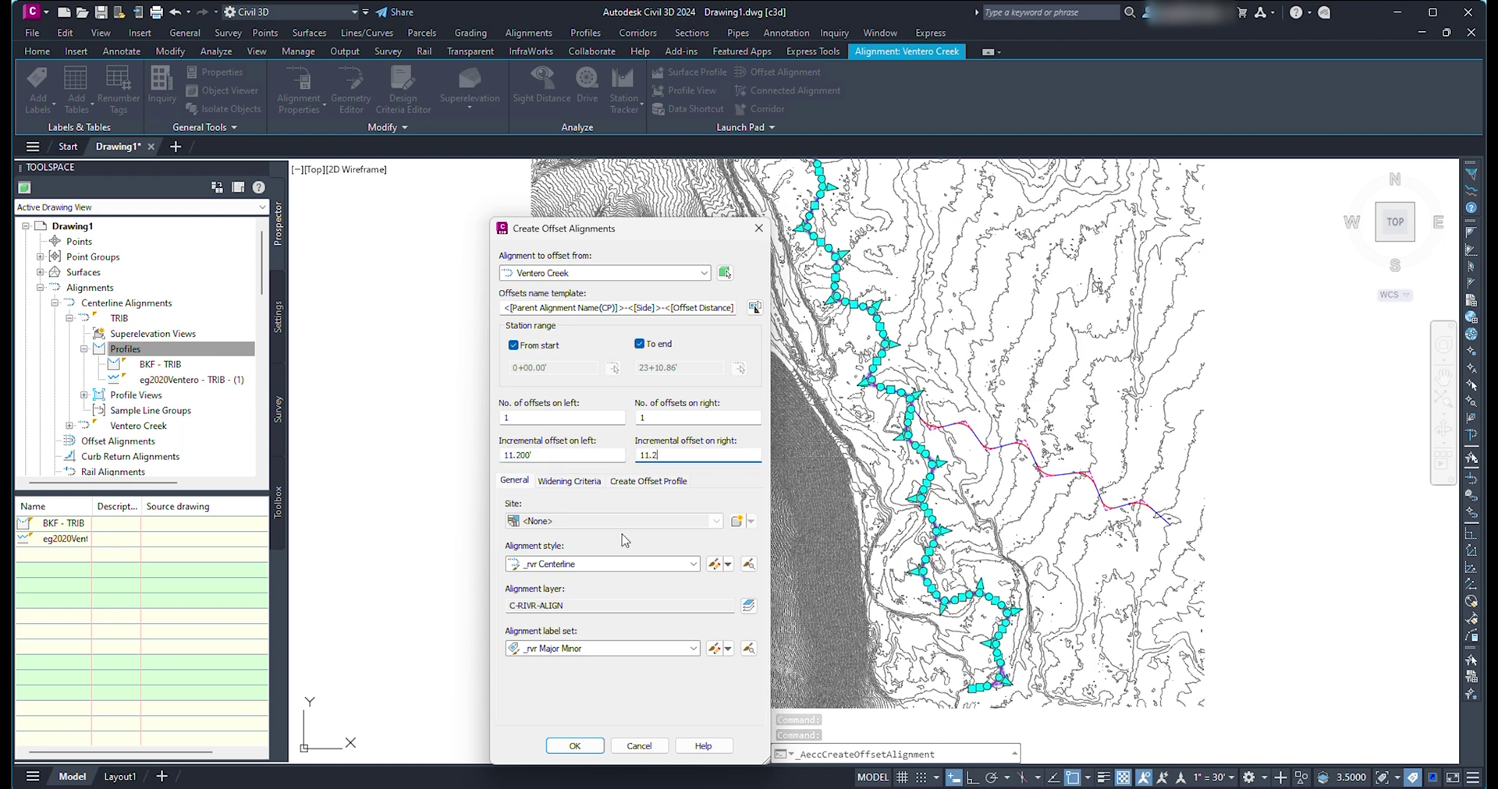
click(624, 564)
click(561, 581)
click(601, 648)
click(546, 659)
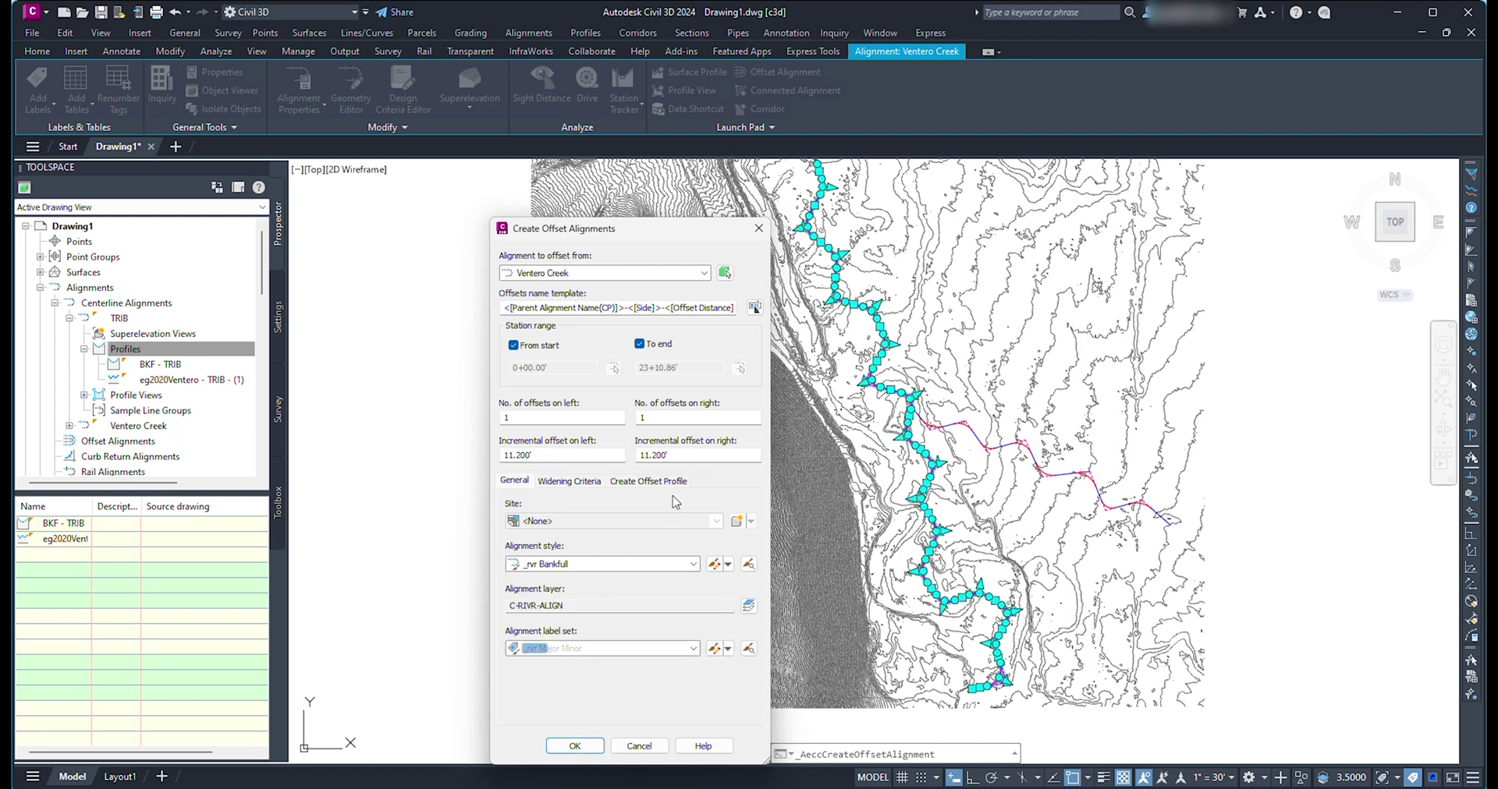
Include offset profiles based on BKF - Ventero Creek with a cross slope of 0, and create the Ventero Creek offsets
click(669, 482)
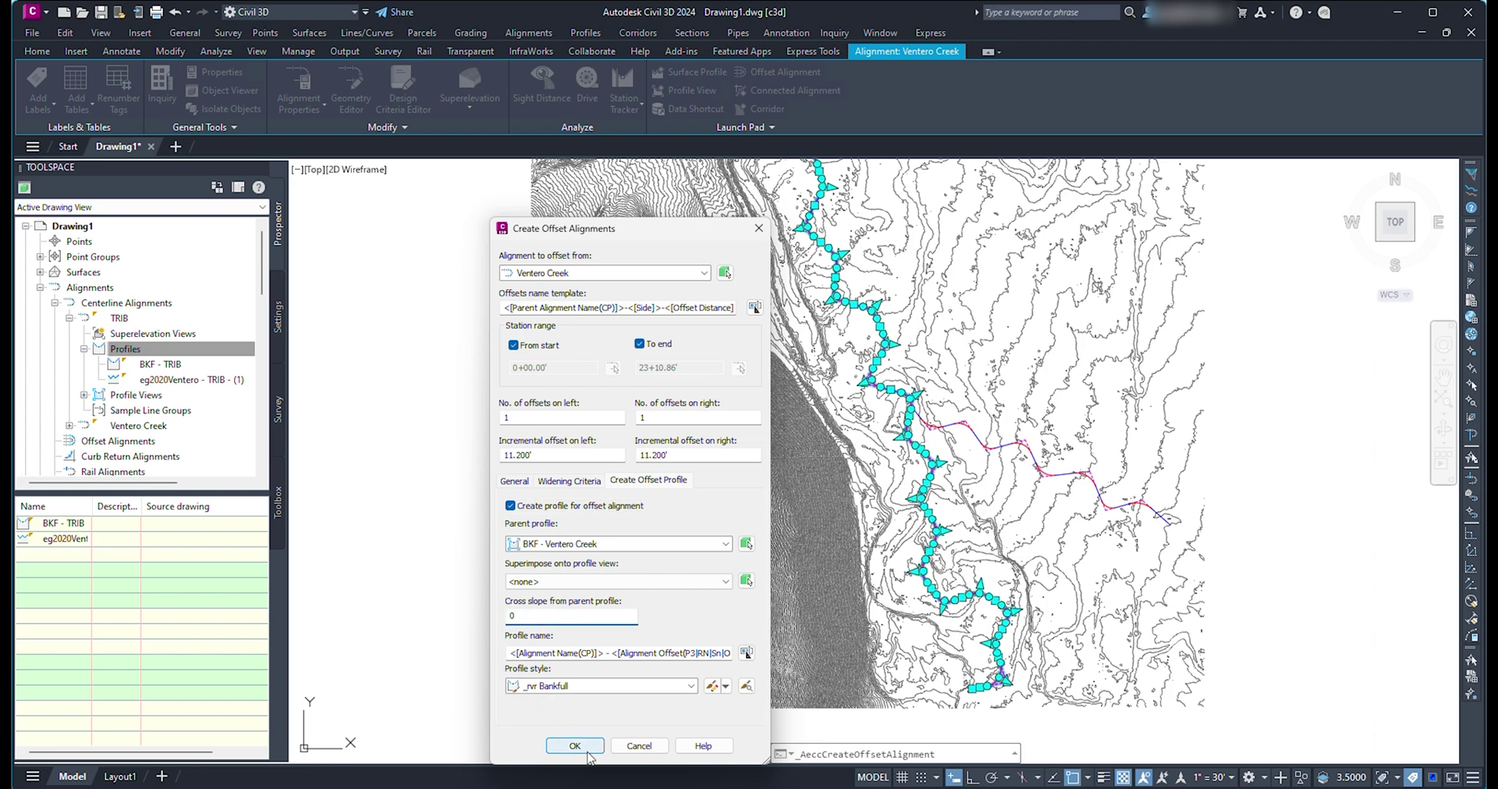
click(588, 753)
scroll(924, 412, up, 4)
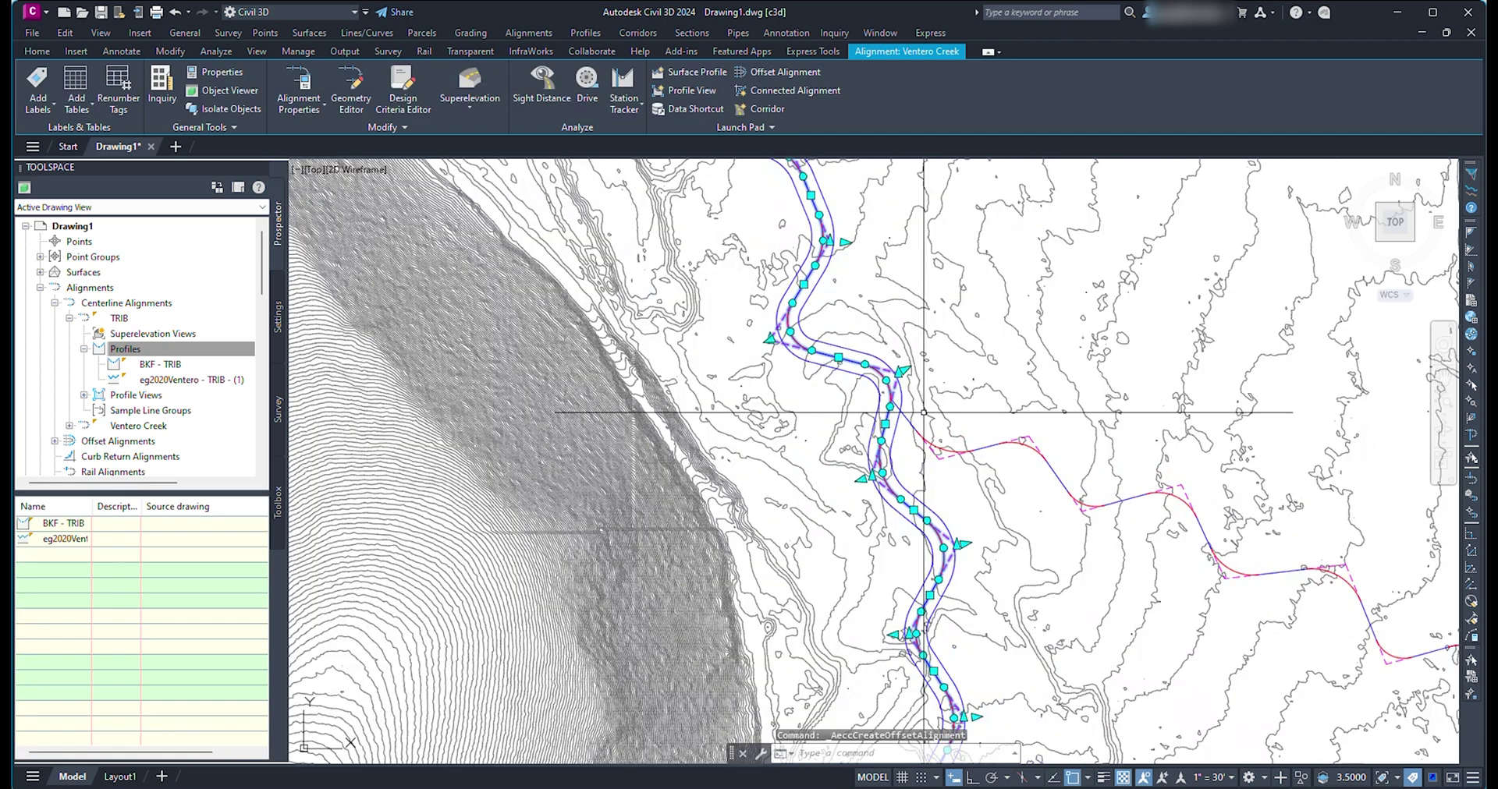
scroll(923, 416, up, 2)
key(Escape)
Create offset alignments 7 ft on both sides of TRIB in the _rvr Bankfull style, with offset profiles based on BKF - TRIB
click(875, 409)
click(784, 71)
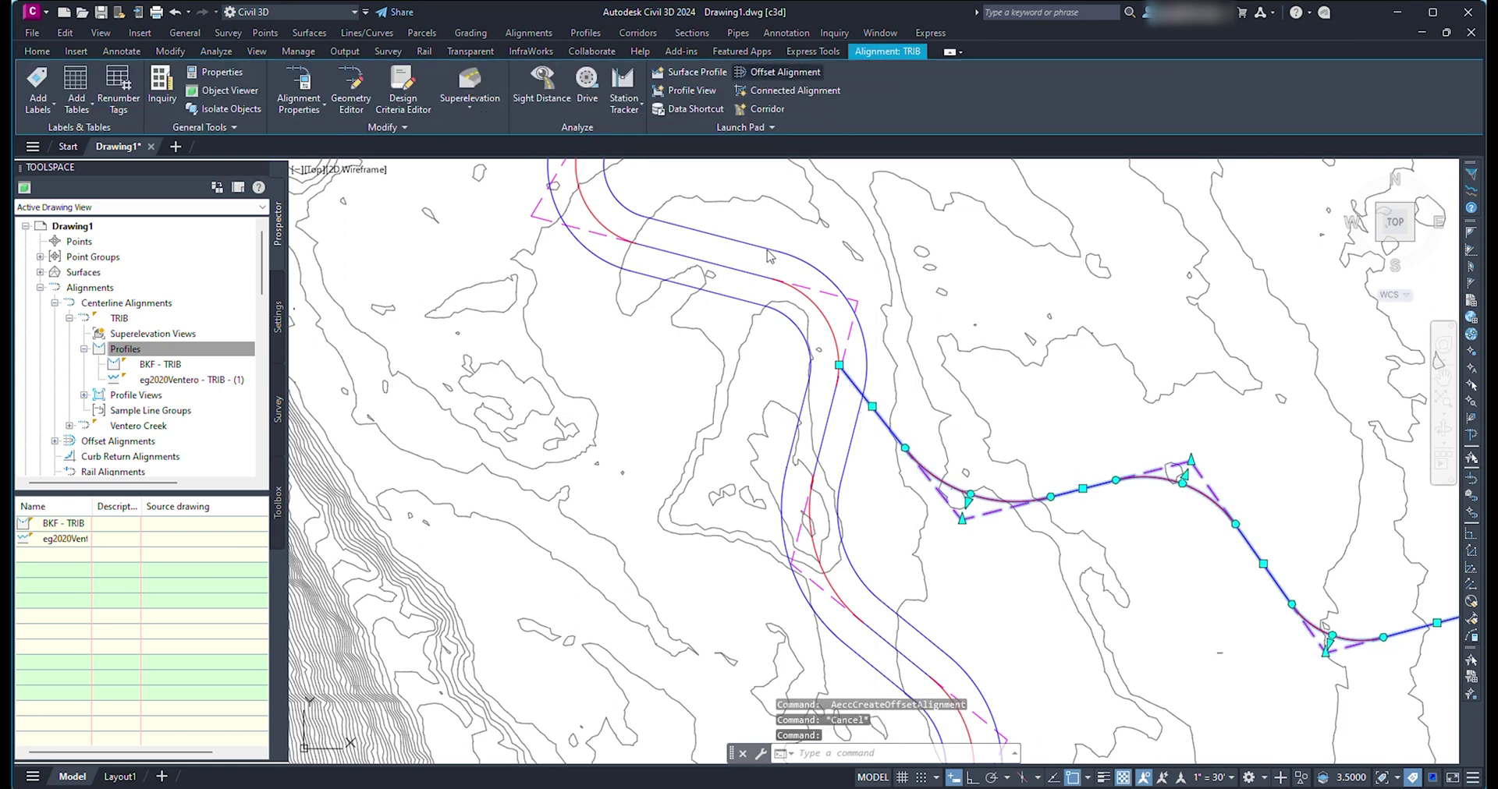
key(Return)
text(7)
key(Tab)
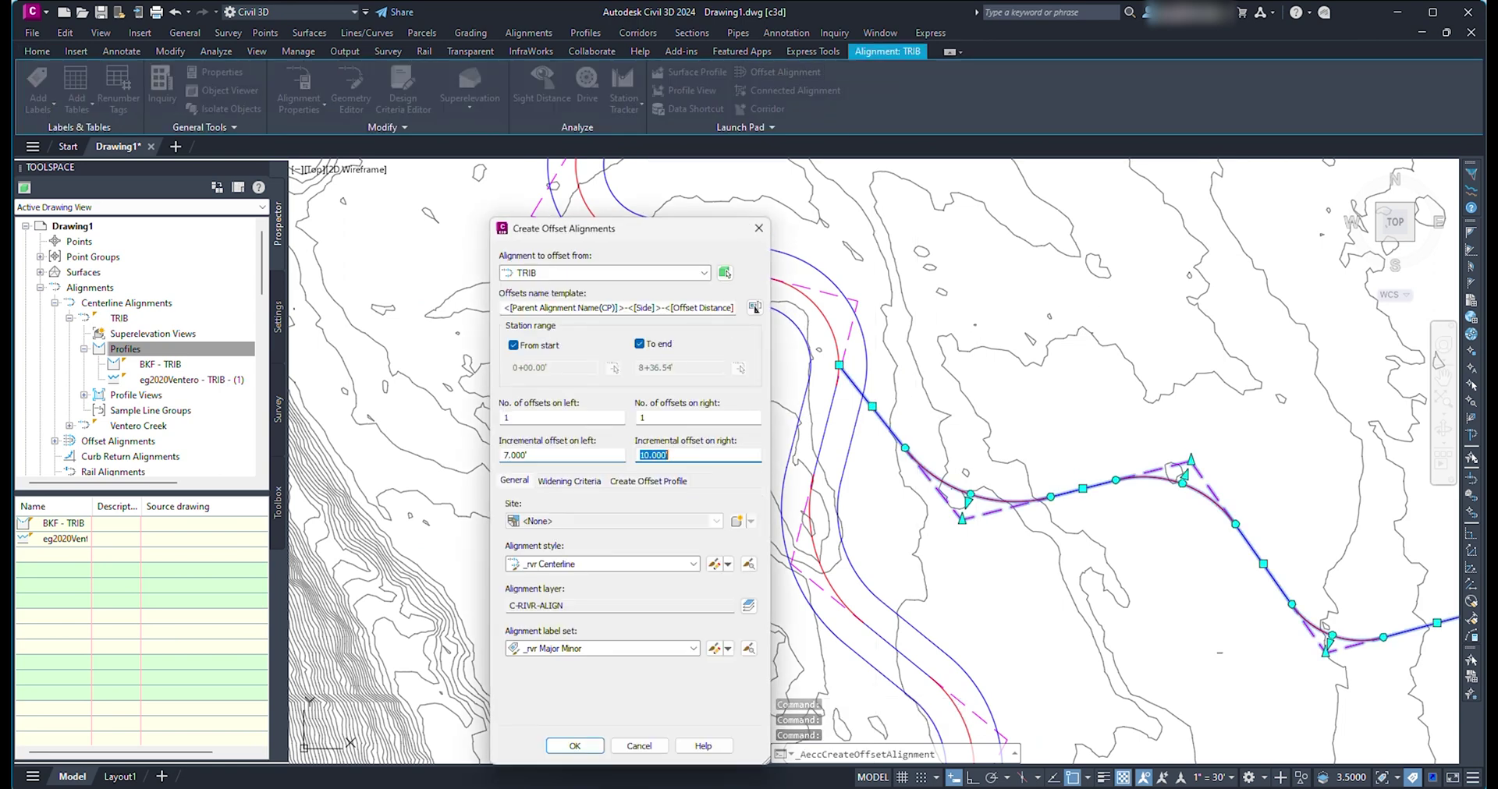
text(7)
click(605, 564)
click(569, 591)
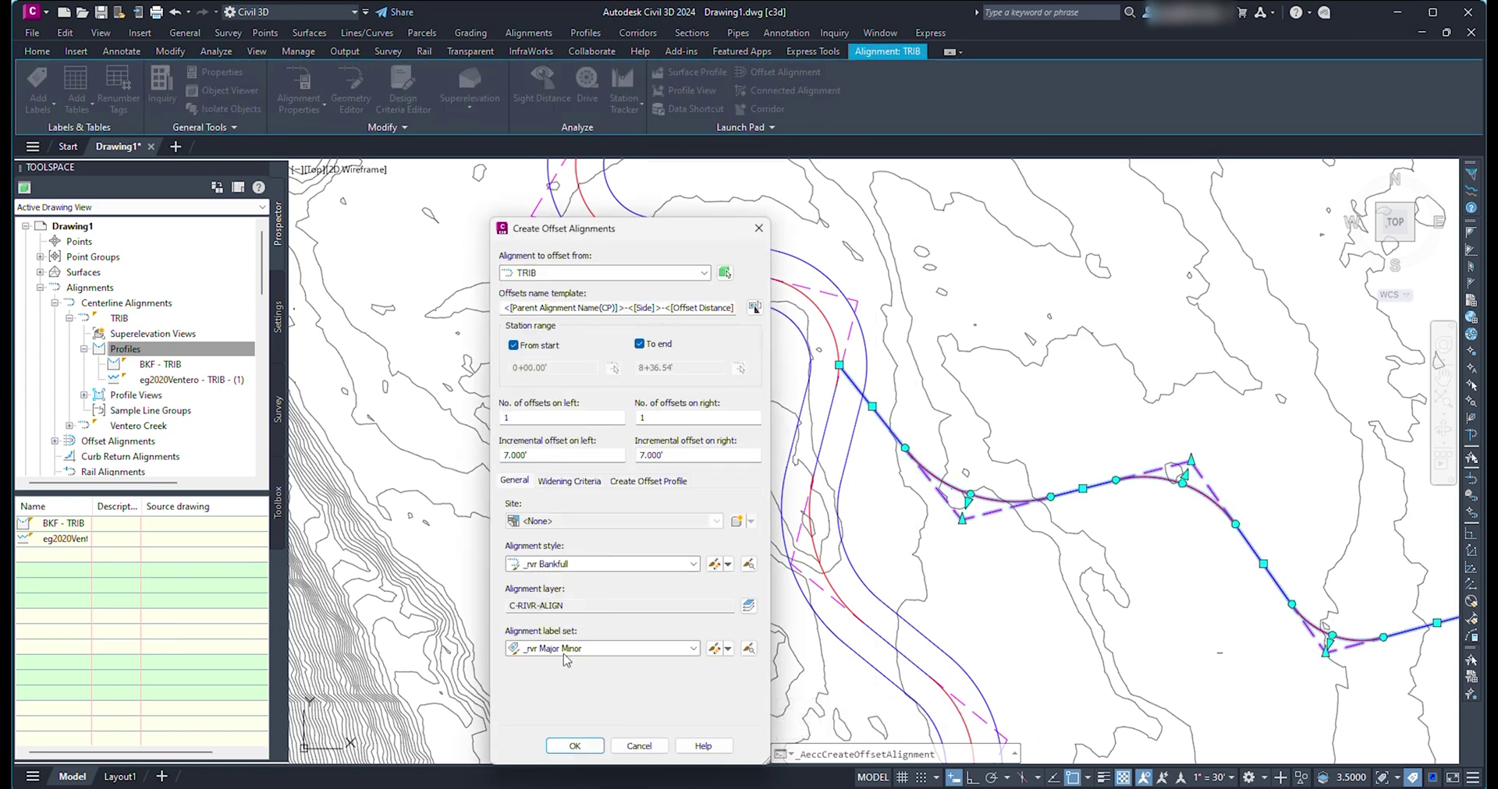
click(648, 480)
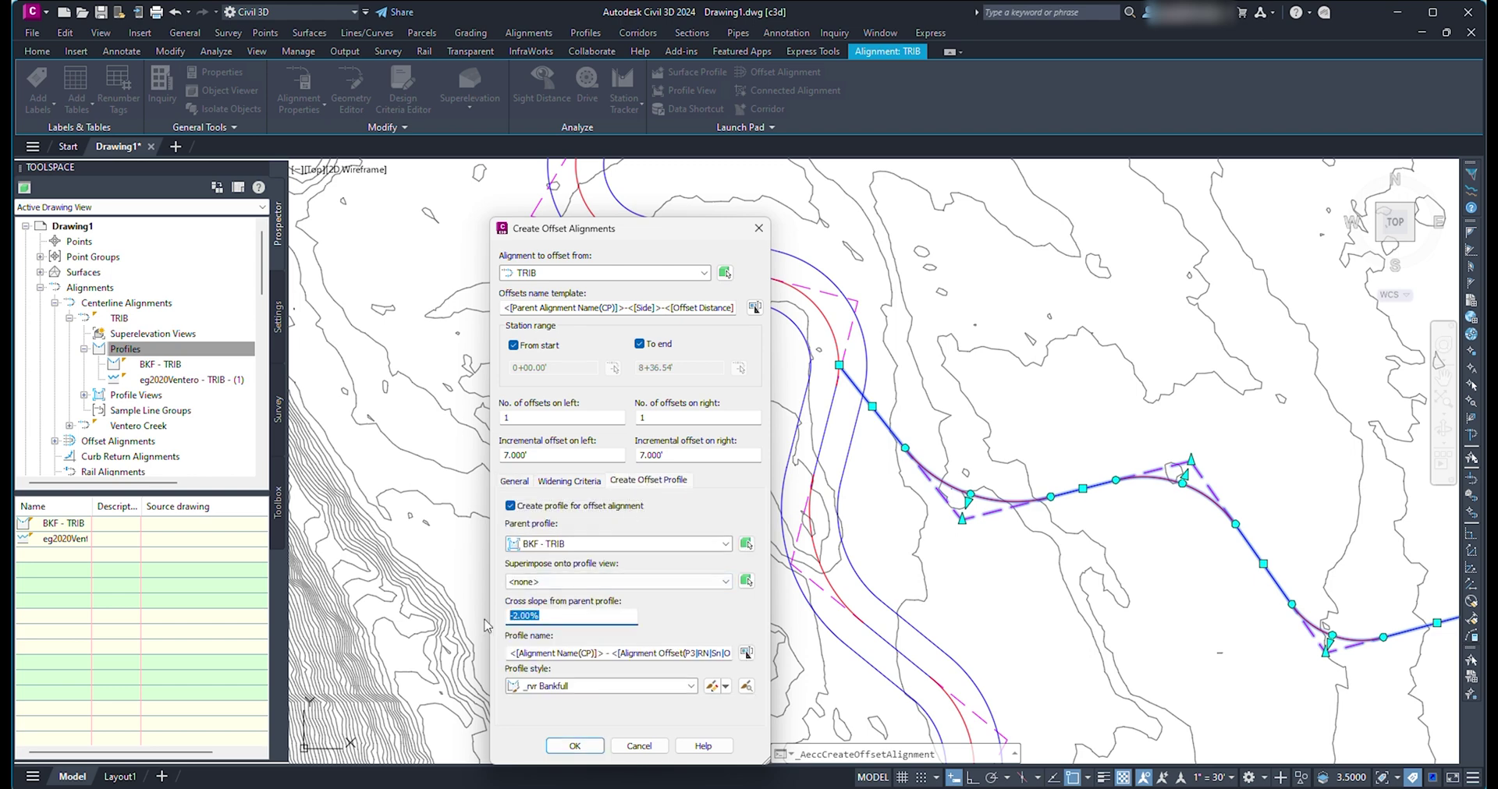
click(572, 746)
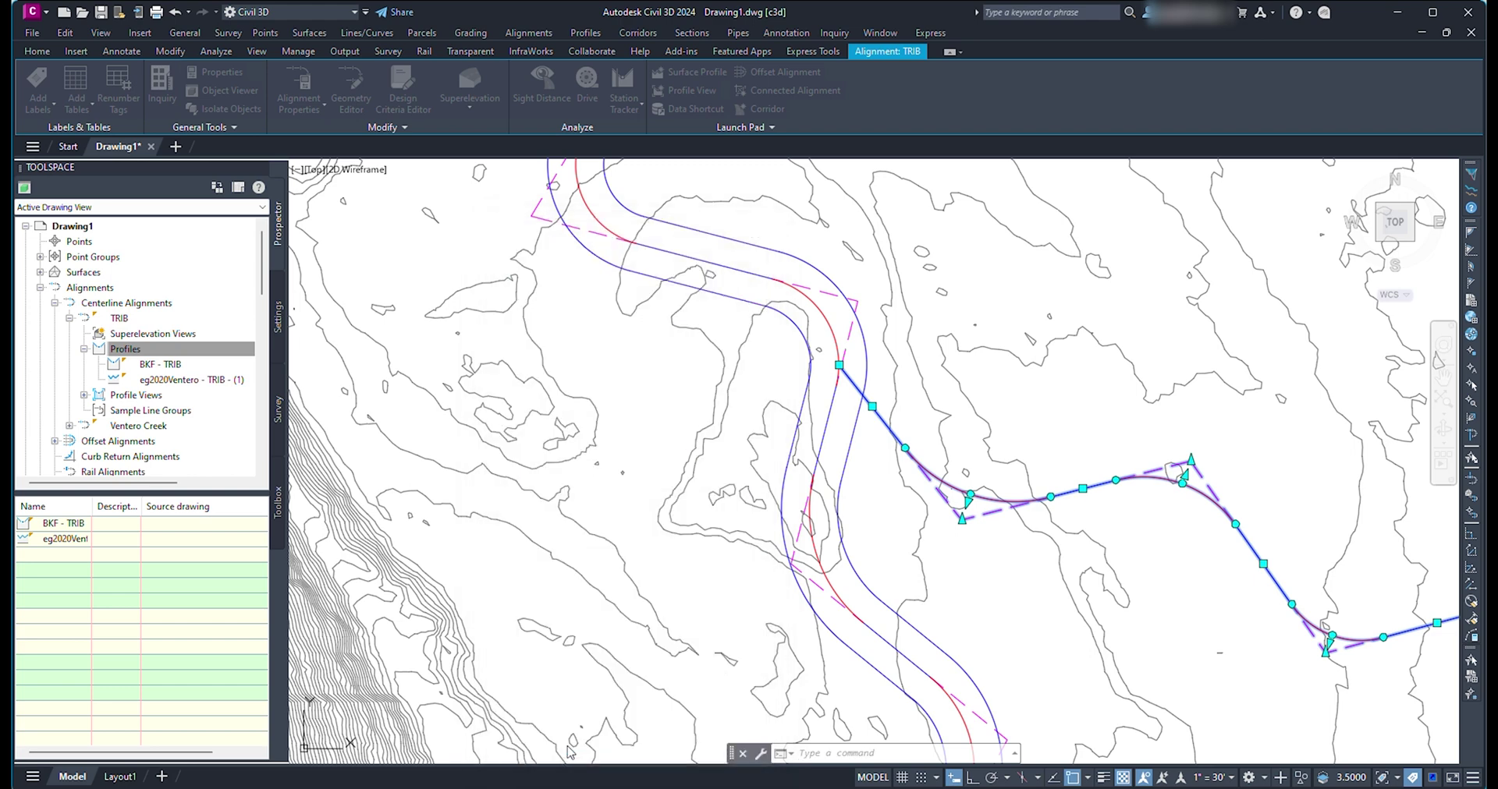
Start a connected alignment from Ventero Creek-Right-11.200 to TRIB-Left-7.000, located south of the confluence
click(455, 74)
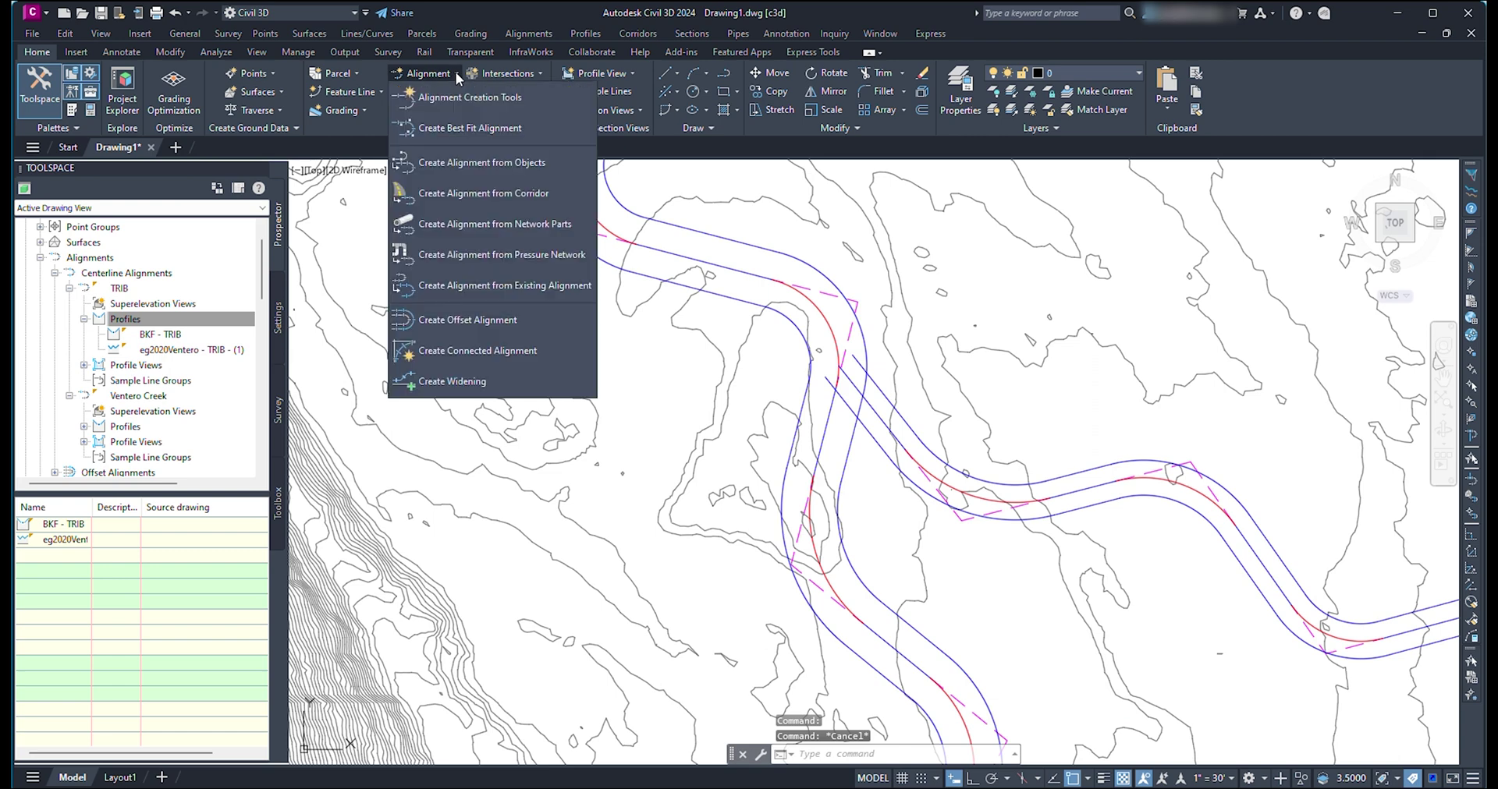
click(441, 351)
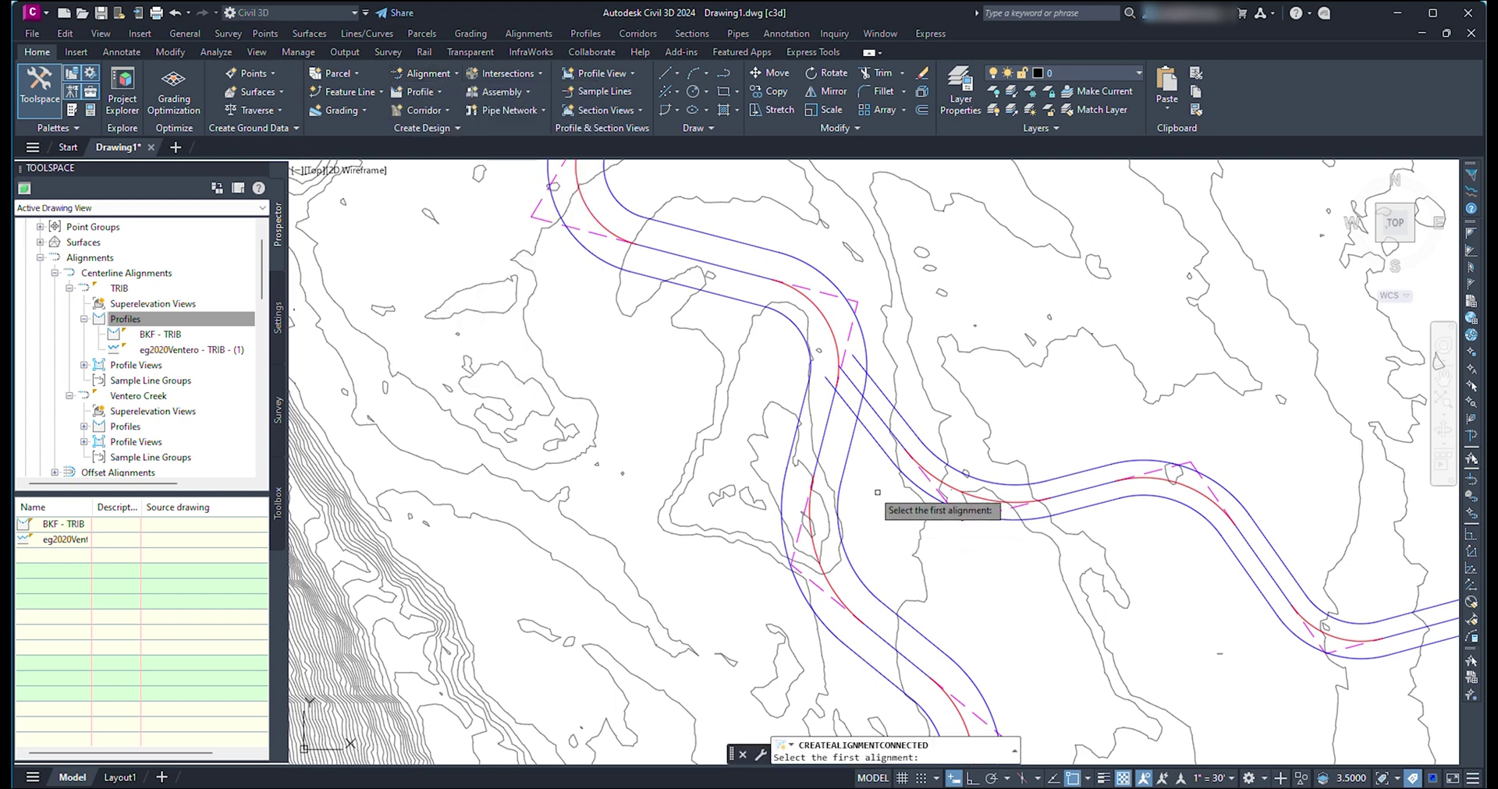
click(842, 466)
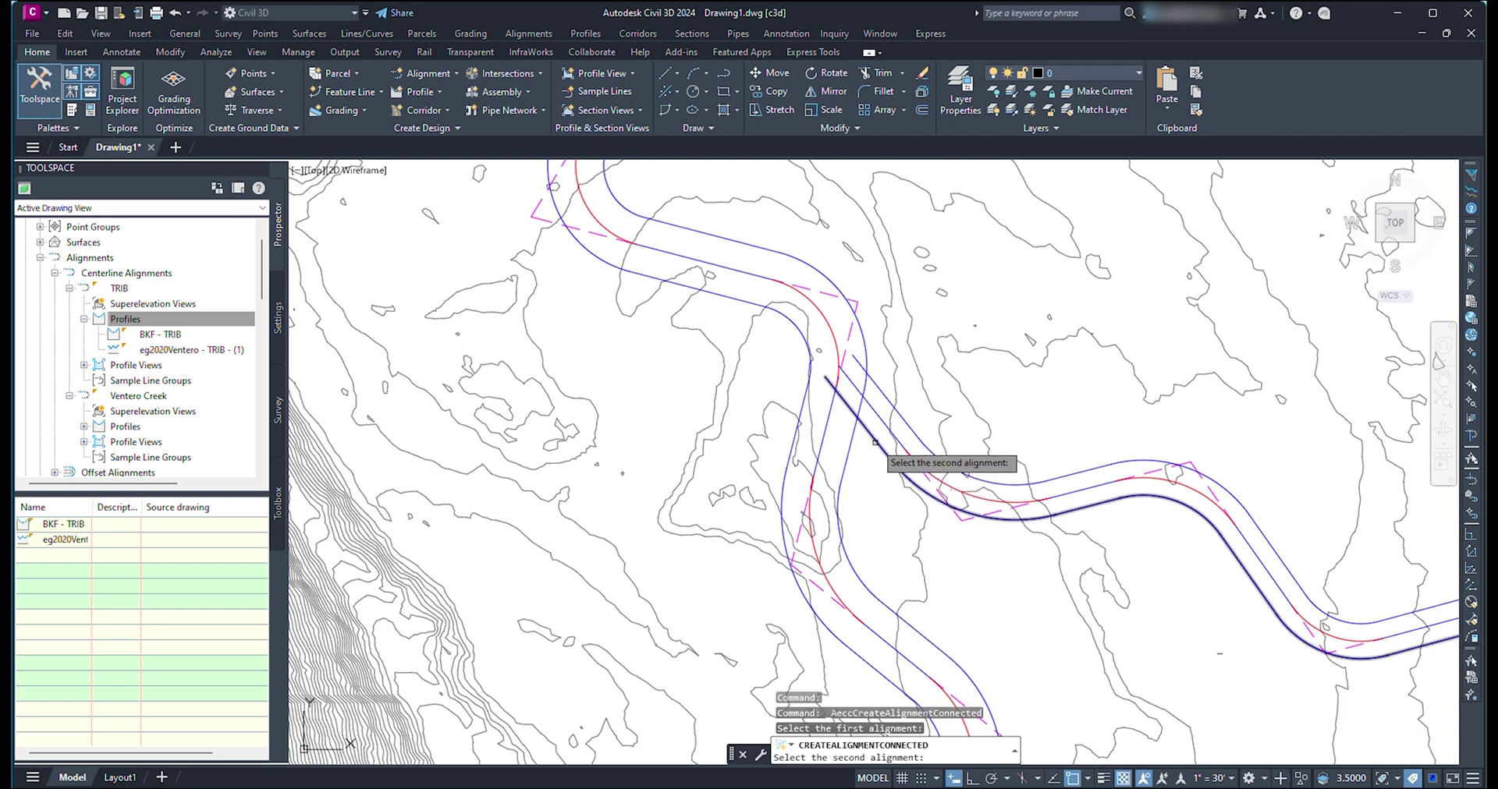
click(875, 447)
click(868, 469)
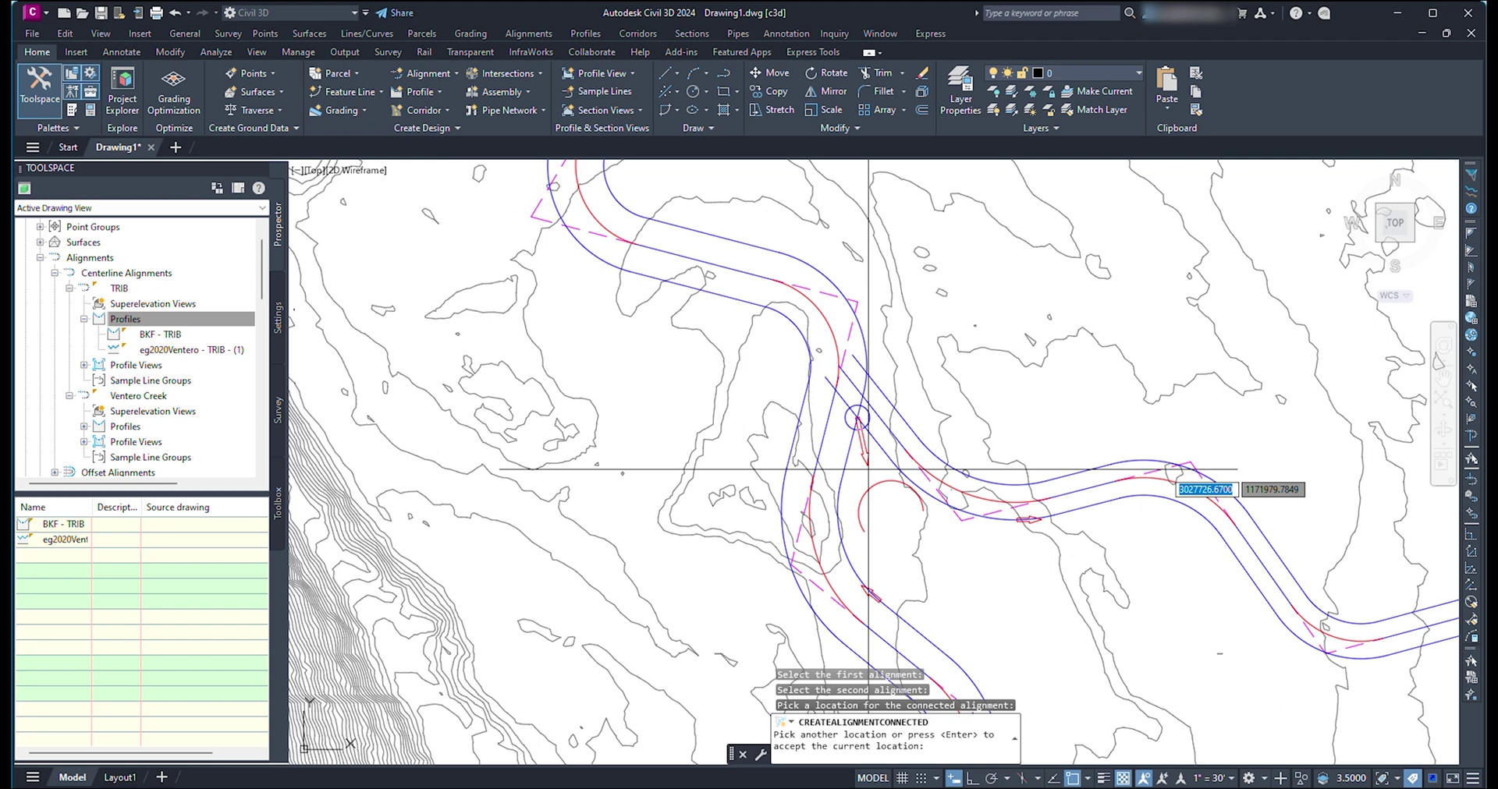
Accept the location, name the connected alignment South Connection and assign it the _rvr Floodplain style
key(Return)
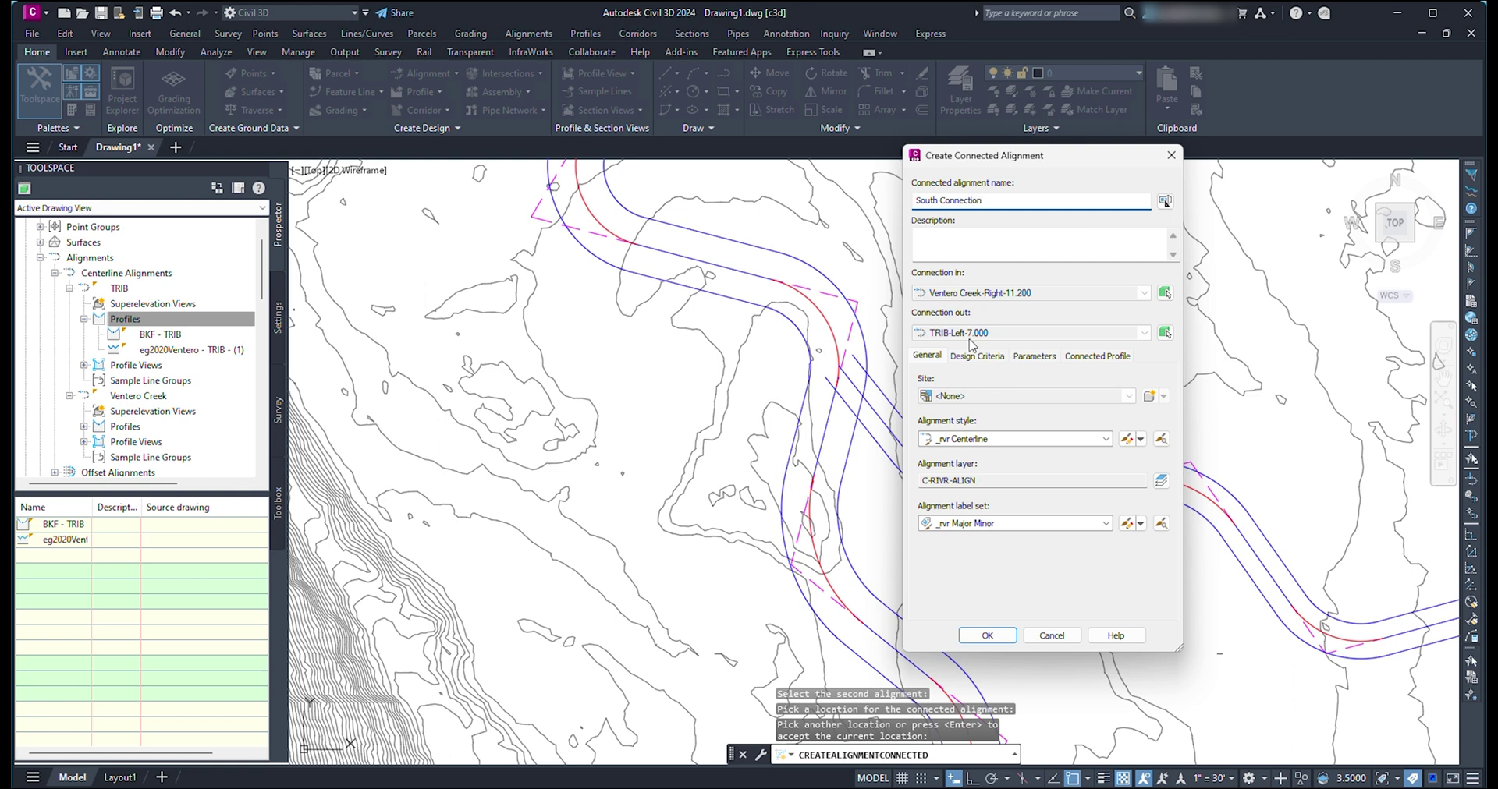
click(979, 439)
click(970, 529)
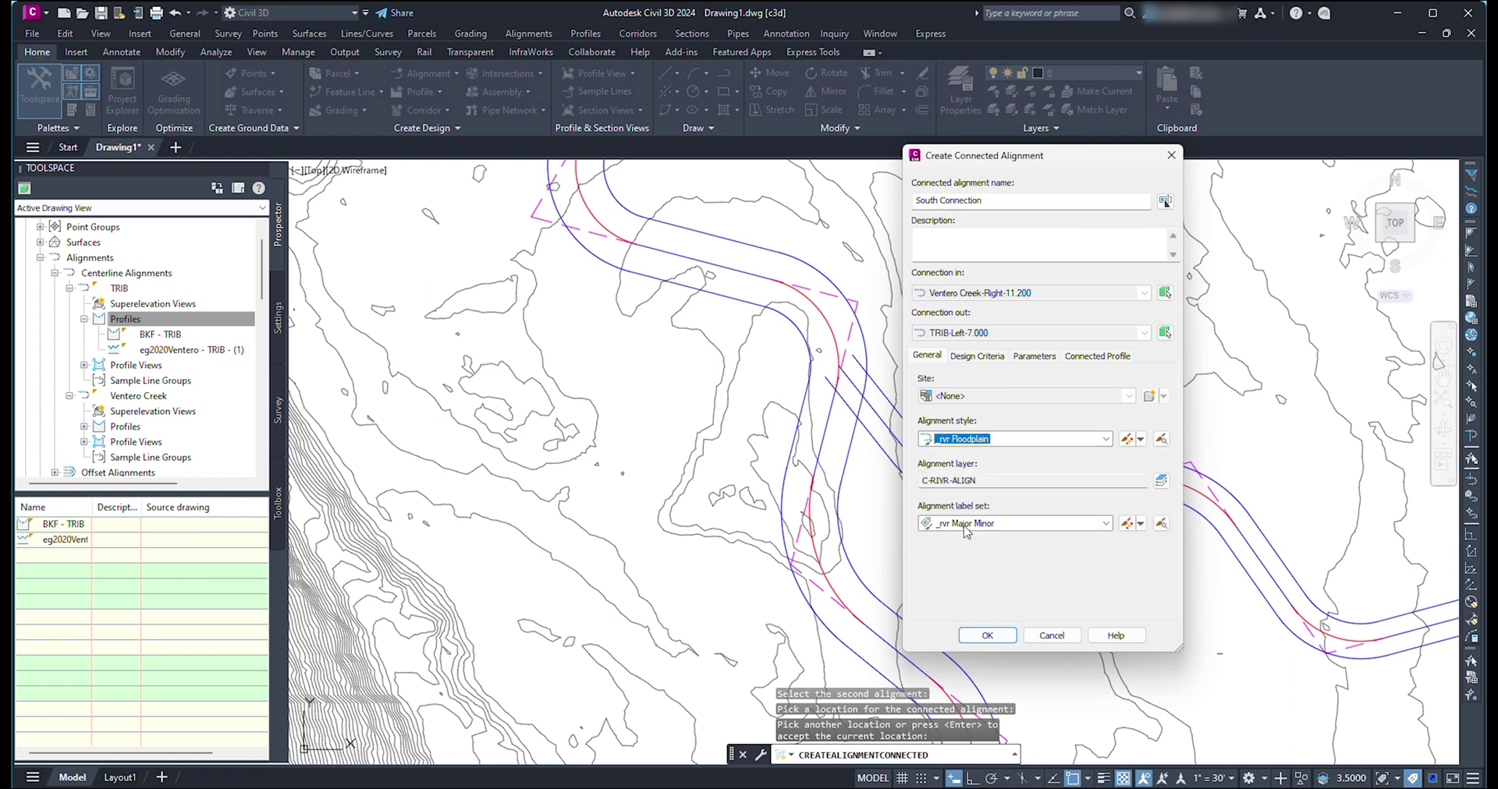
Define South Connection as a circular fillet with a 5 ft radius, 0 ft offsets in and out, and a 15 ft overlap in
click(1033, 356)
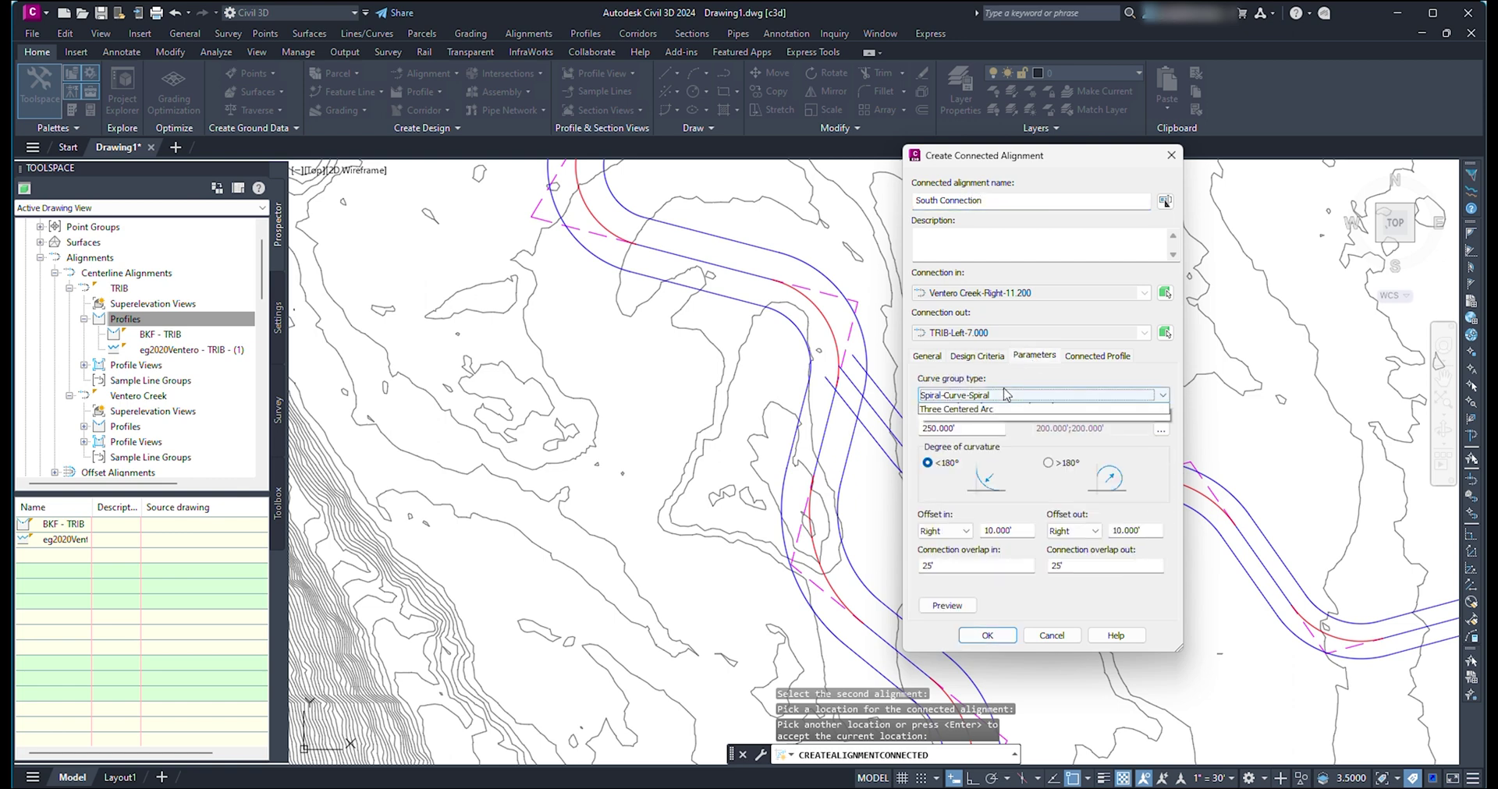
click(1014, 396)
click(967, 410)
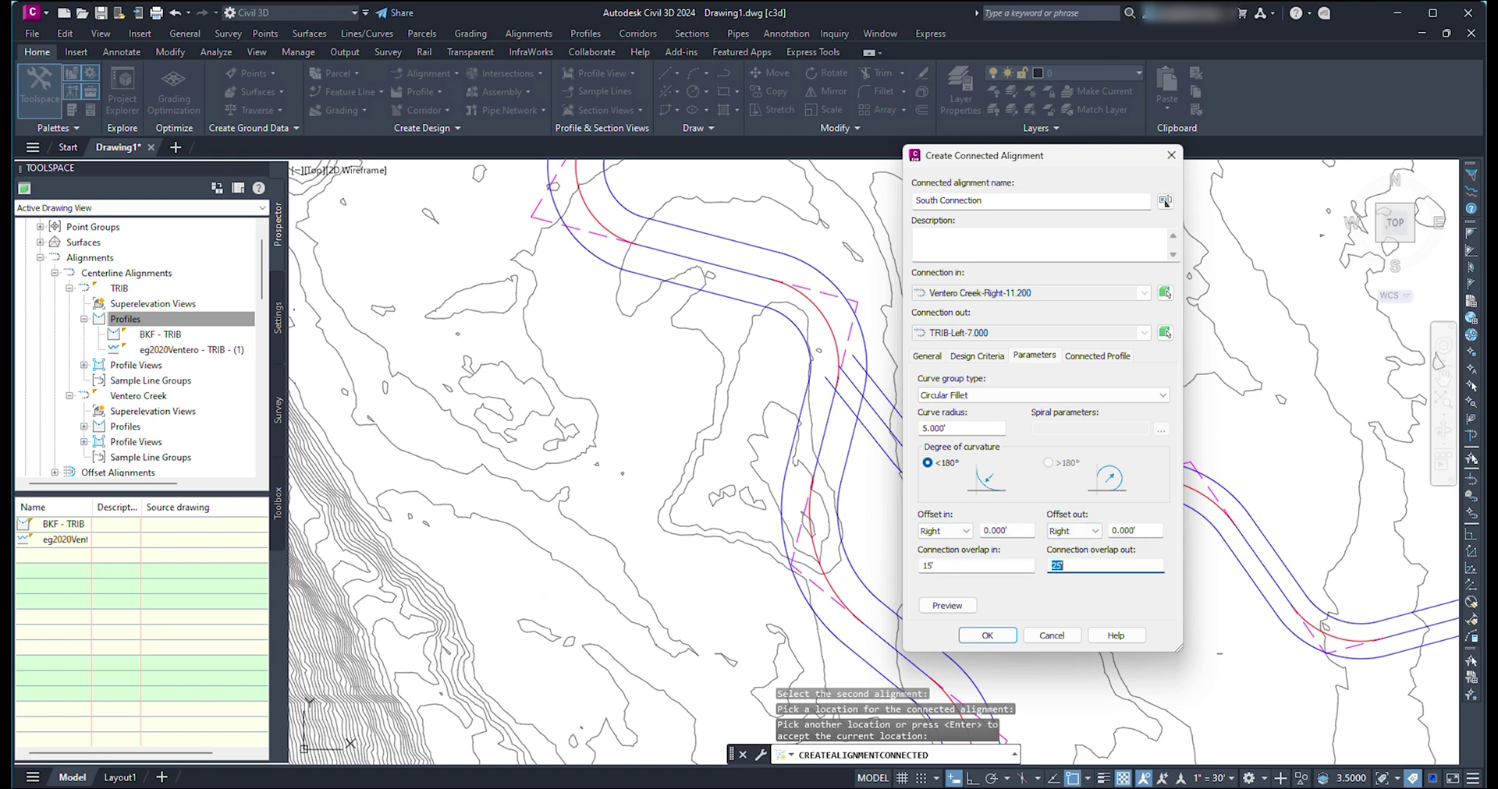
Exclude the cross slopes from the connected profile, use a circular profile curve of radius 10, and create South Connection
click(1086, 358)
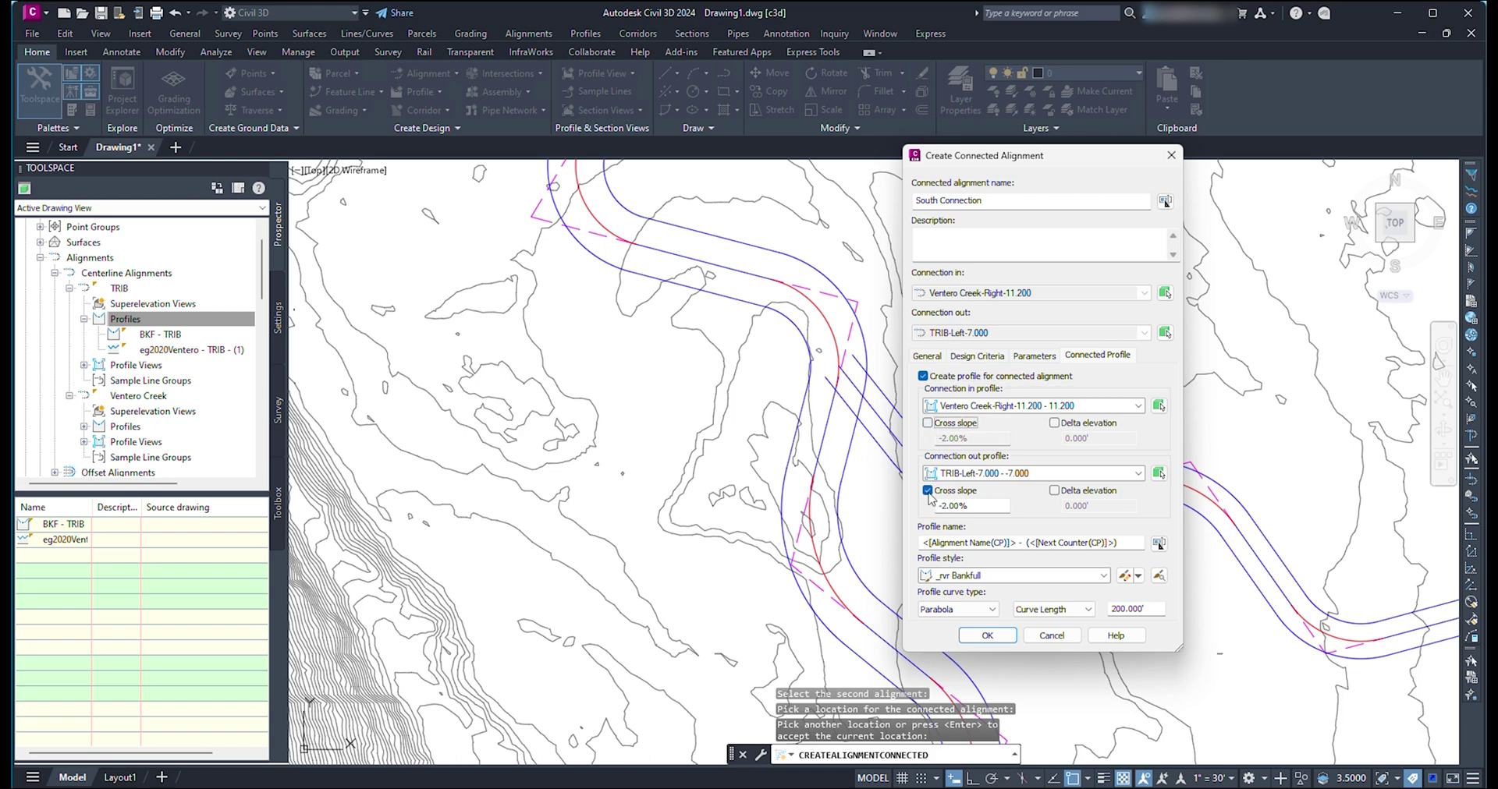
click(958, 614)
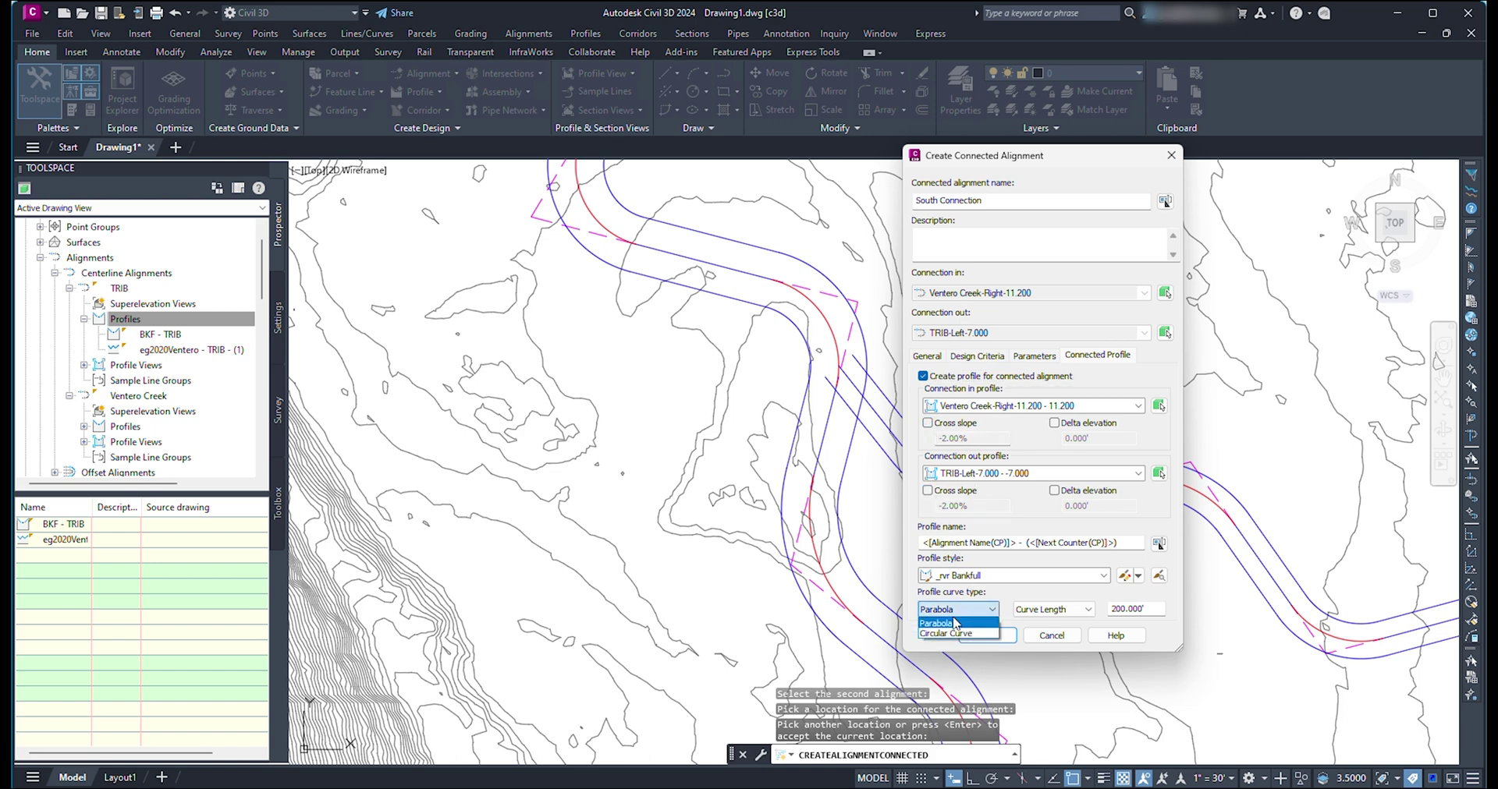
click(952, 634)
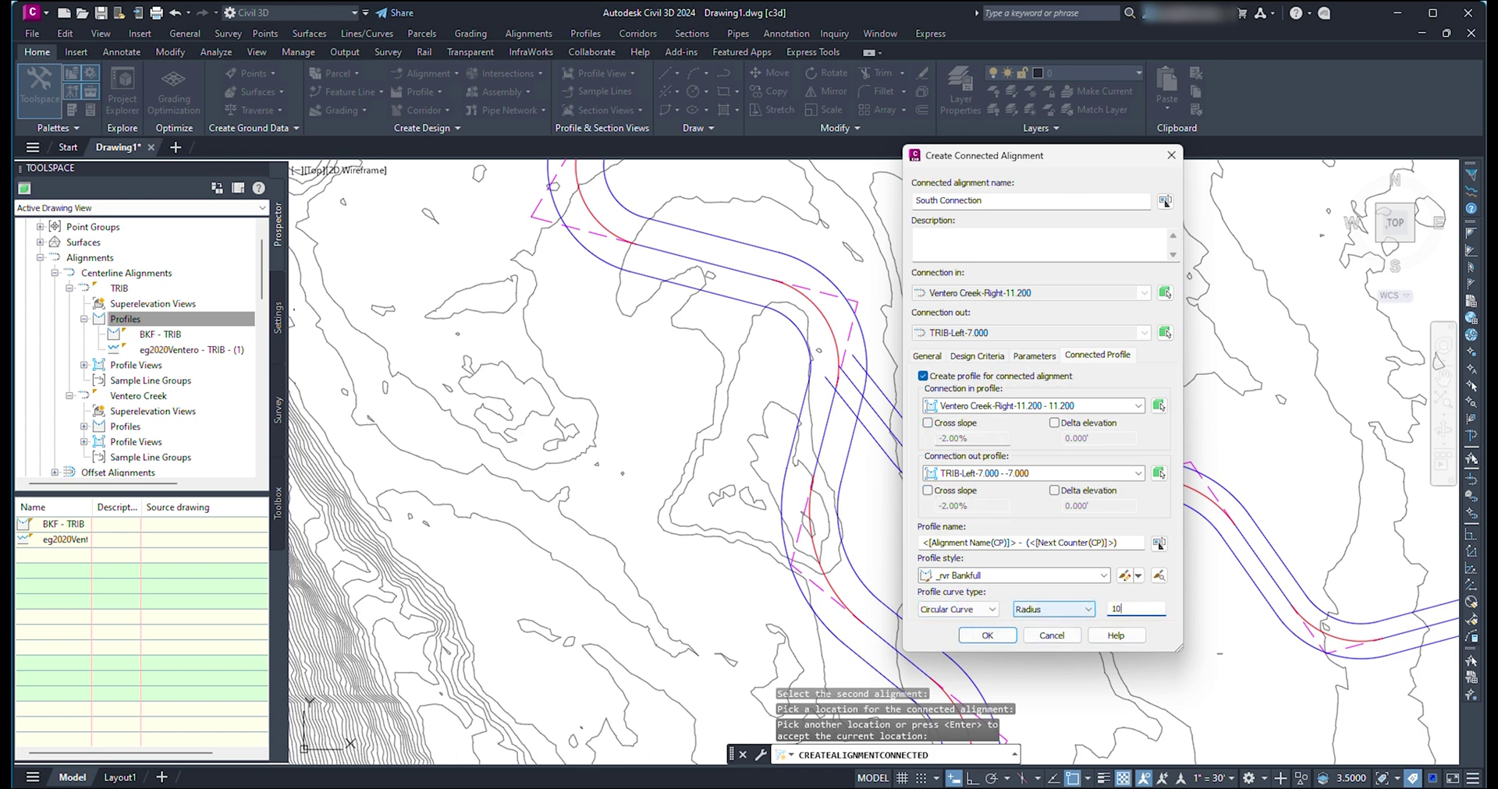
click(988, 636)
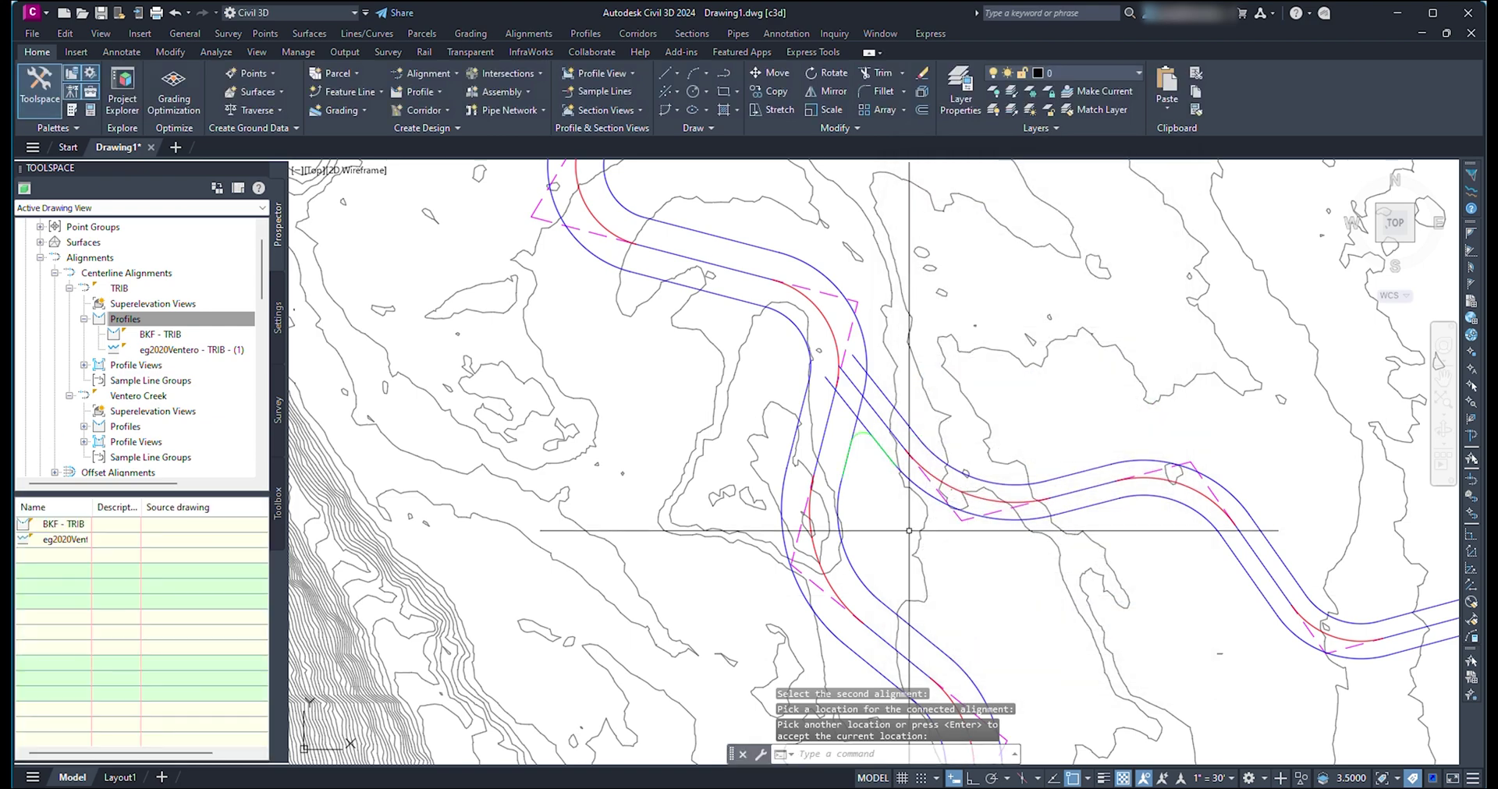
Stretch South Connection's curve to a larger radius so it sweeps wider between the two bank lines
scroll(859, 436, up, 2)
click(859, 428)
click(856, 404)
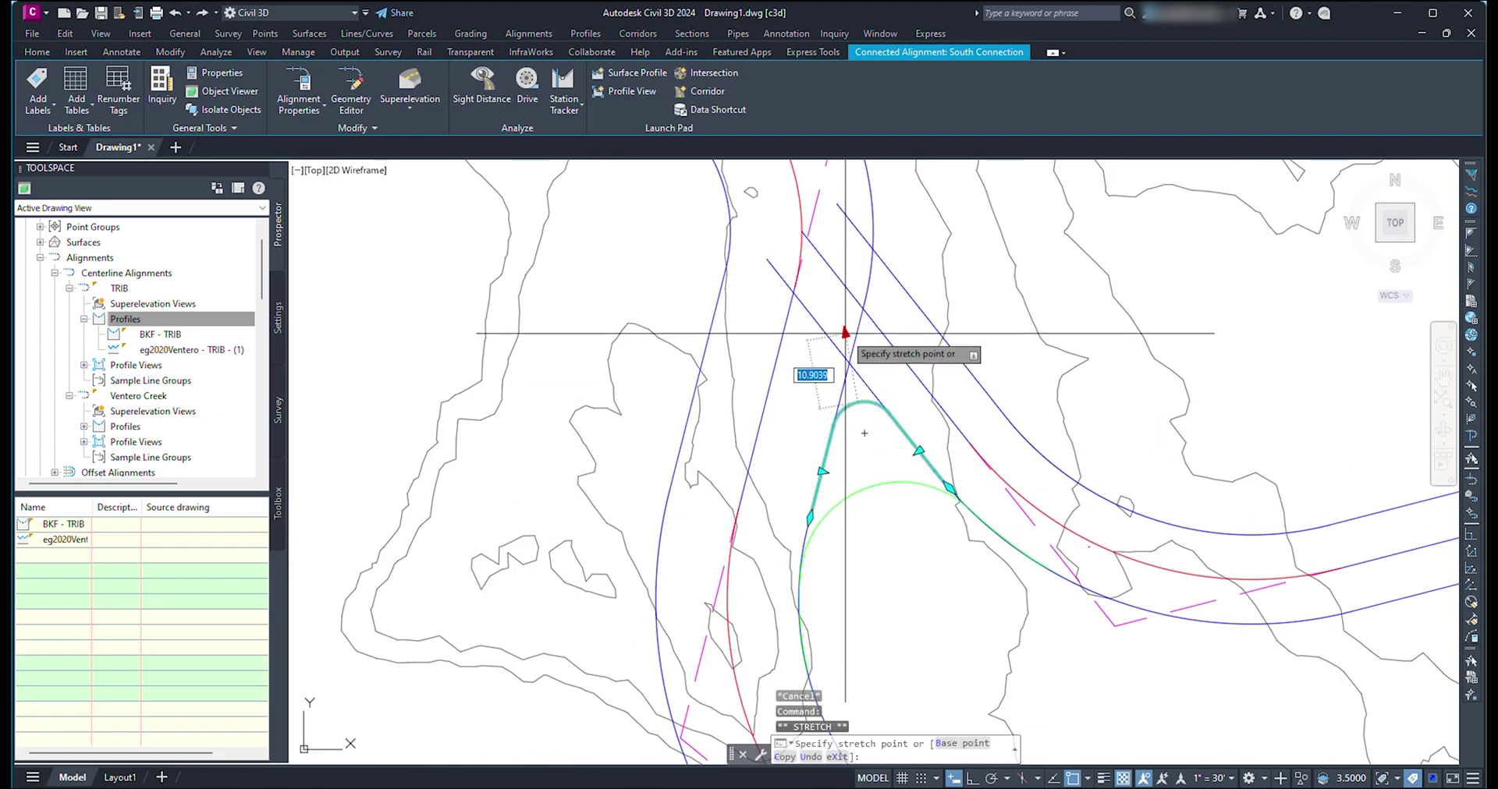
click(844, 341)
middle_drag(889, 384, 972, 498)
key(Escape)
key(Escape)
scroll(972, 497, down, 3)
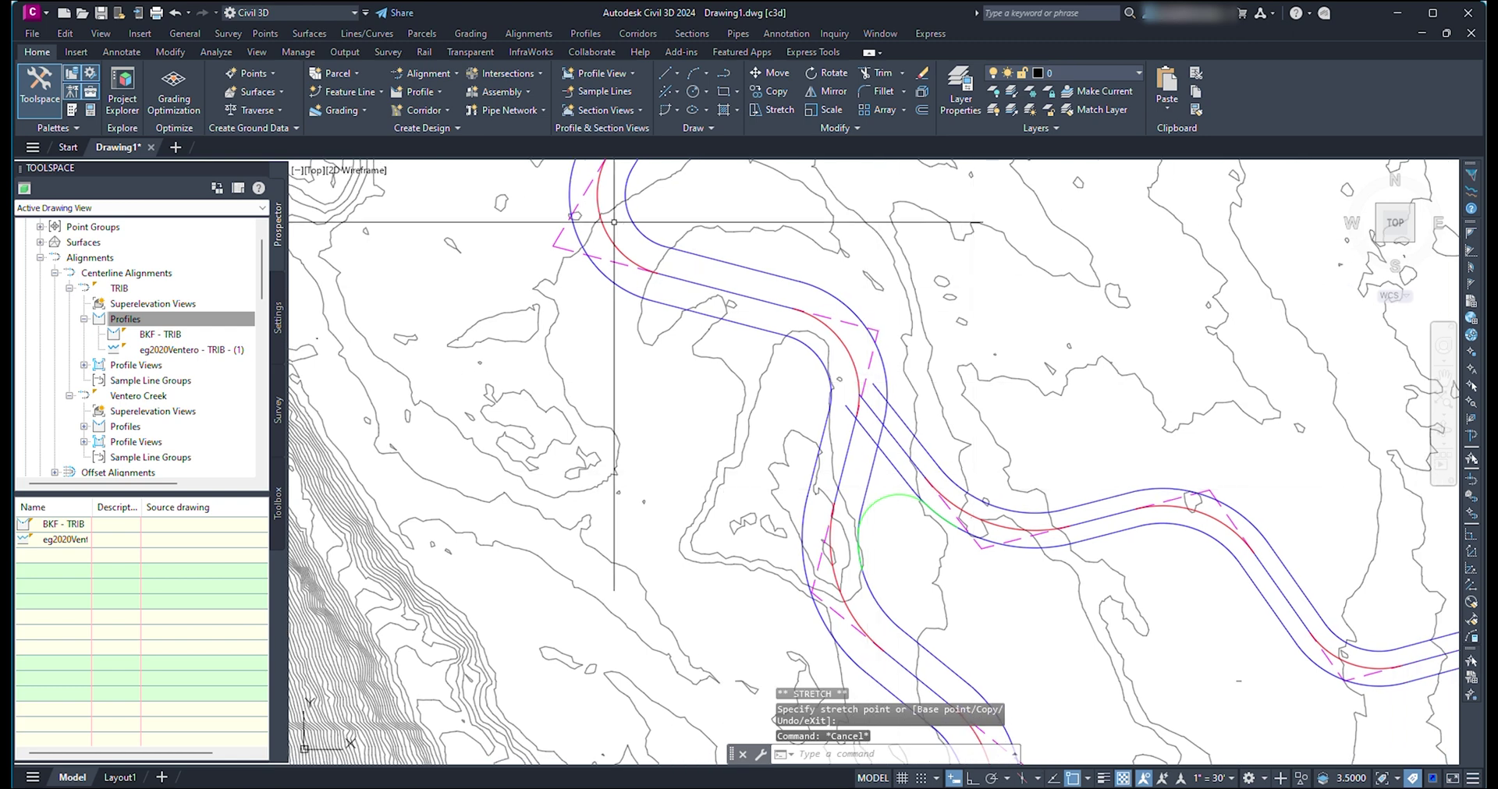
Start a connected alignment from TRIB-Right-7.000 to Ventero Creek-Right-11.200, located north of the confluence
click(429, 72)
click(472, 358)
click(905, 427)
click(886, 382)
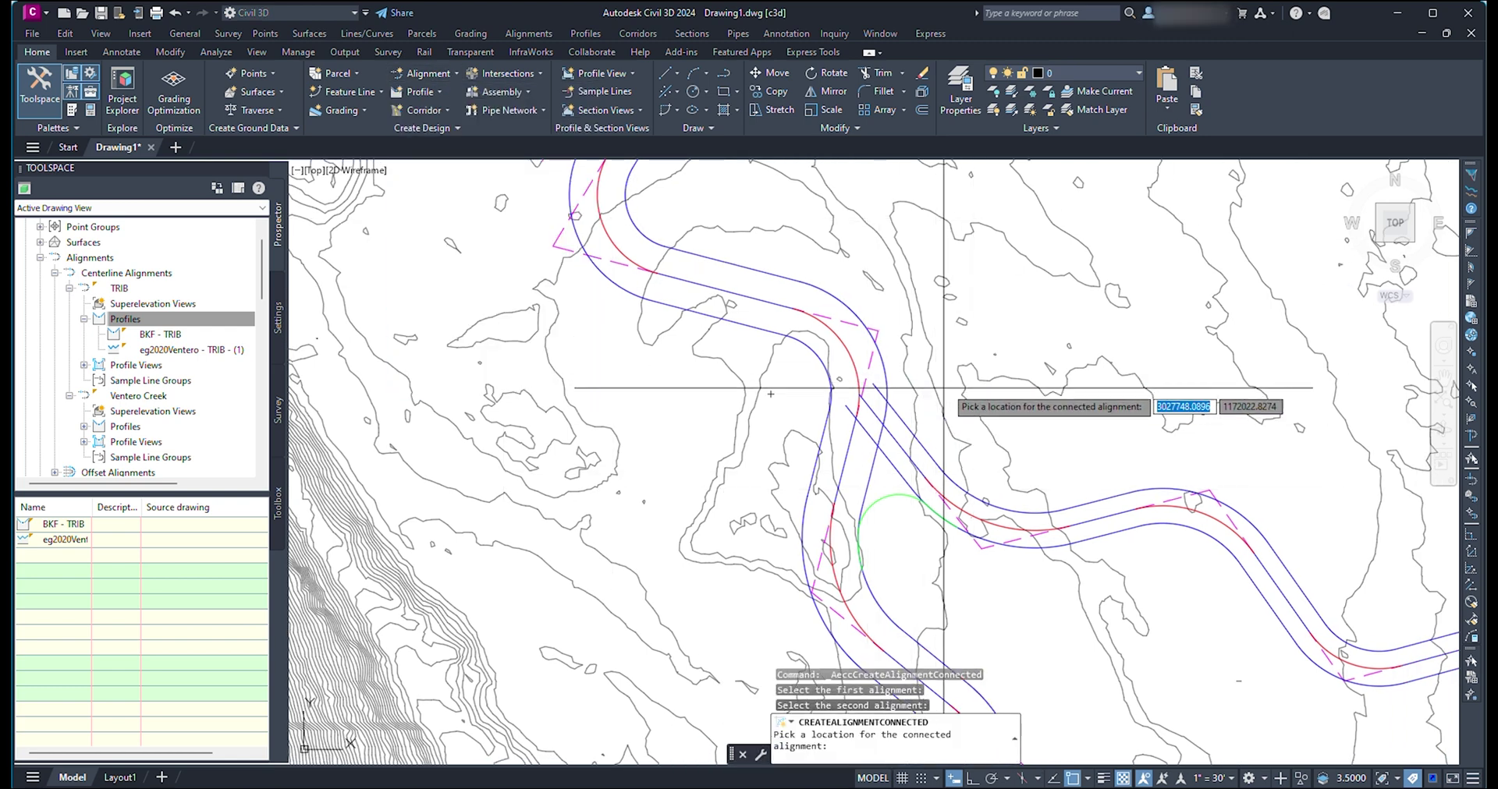
click(944, 387)
key(Return)
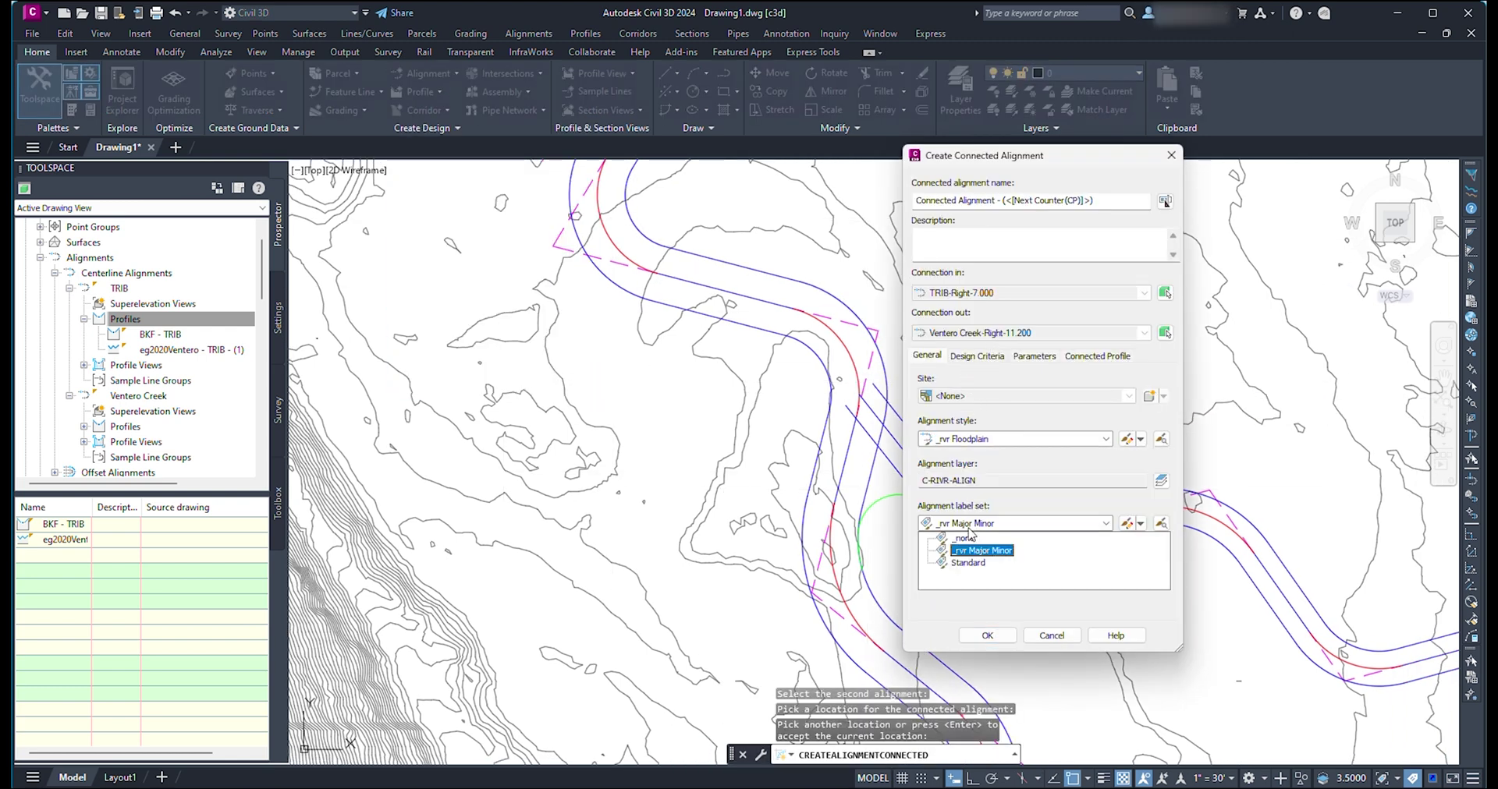
Define the north connection as a circular fillet with a 5 ft radius and a 0 ft offset in
click(976, 355)
click(1034, 356)
click(951, 429)
text(5.000')
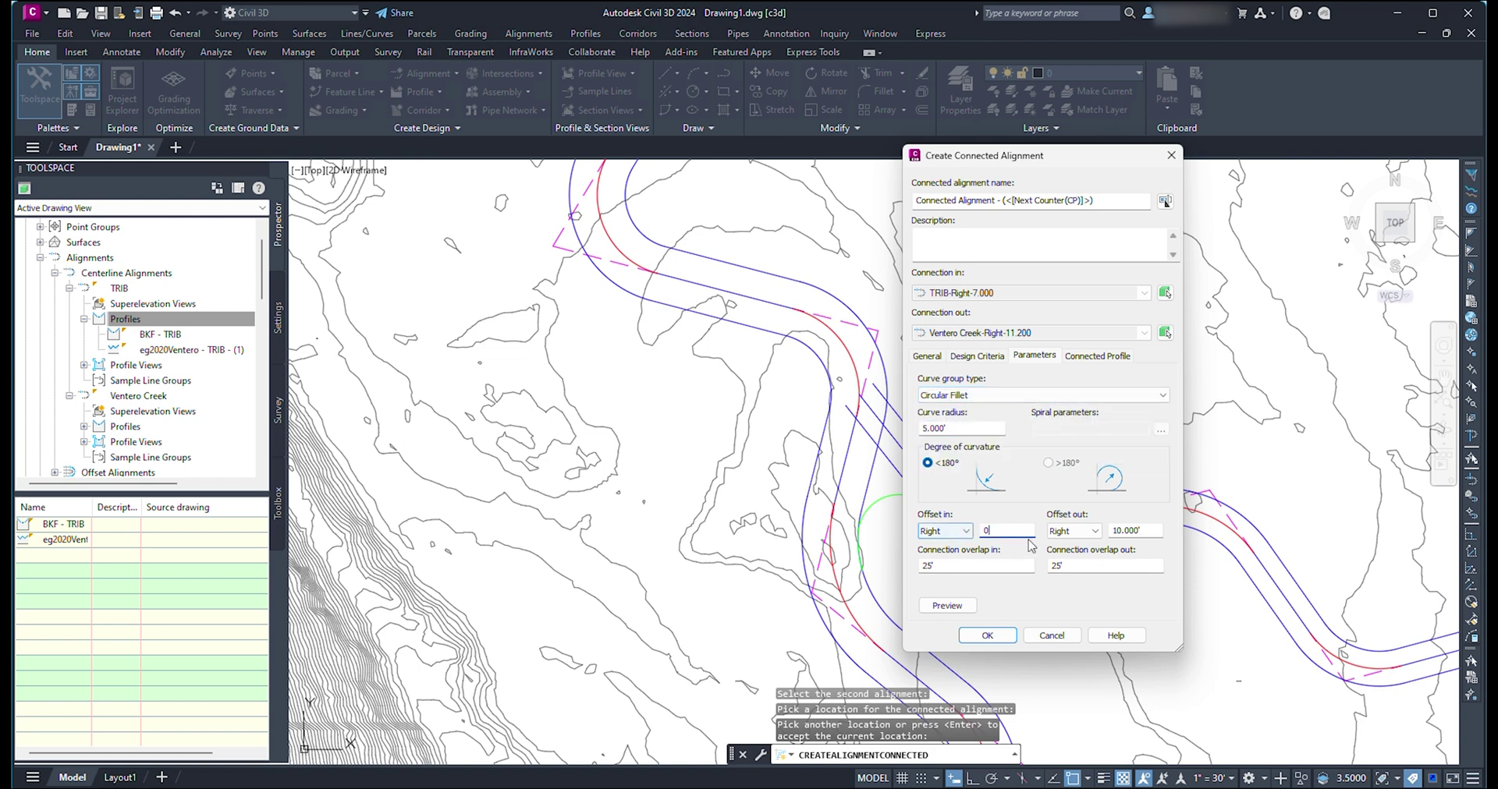
Give the north connection's profile no cross slopes and a circular curve defined by radius, and create the alignment
click(1089, 357)
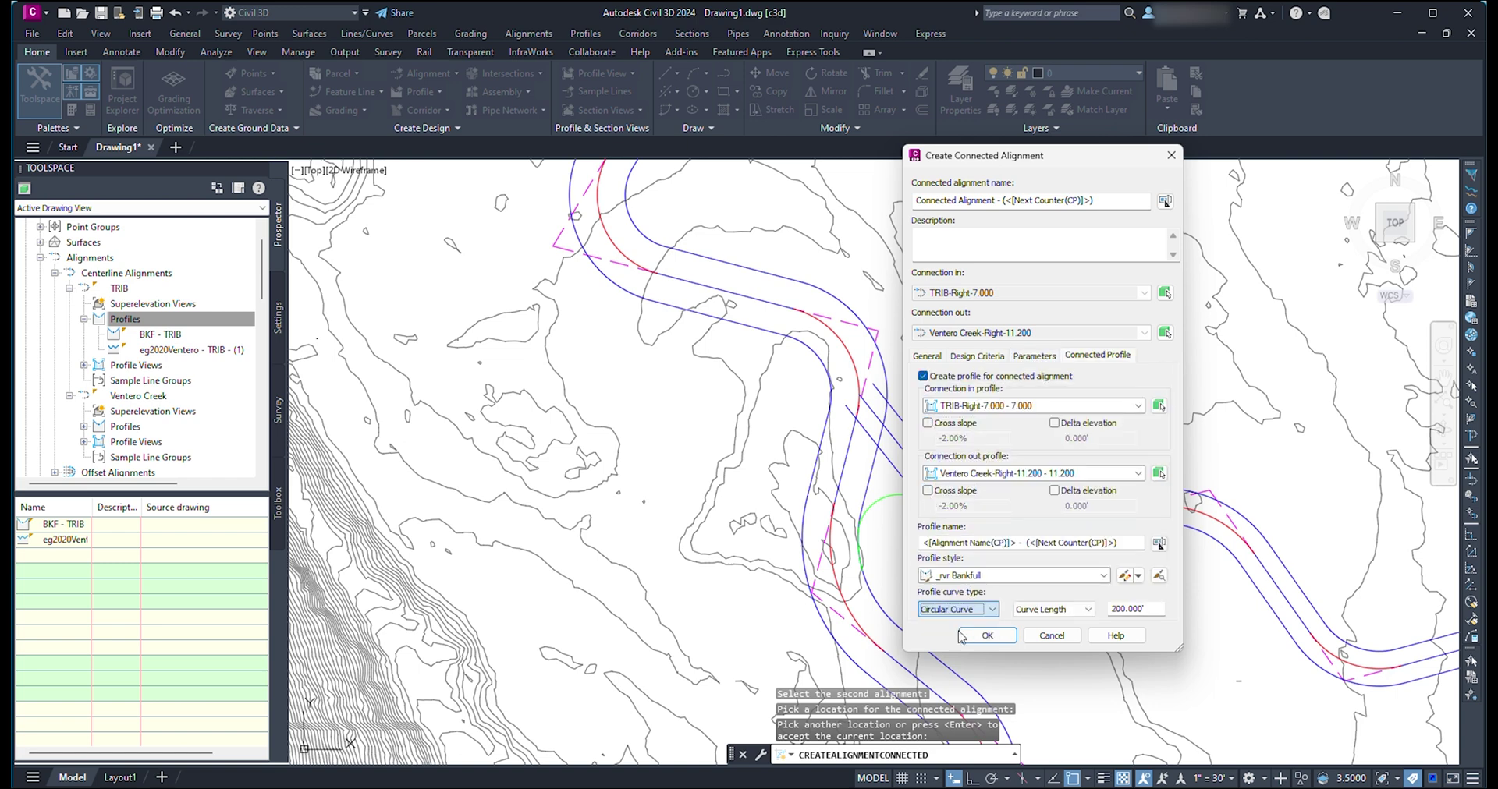
click(1052, 609)
click(1038, 633)
click(986, 635)
Stretch the north connection's curve to a larger radius where TRIB meets Ventero Creek
click(900, 418)
scroll(900, 399, up, 3)
click(853, 408)
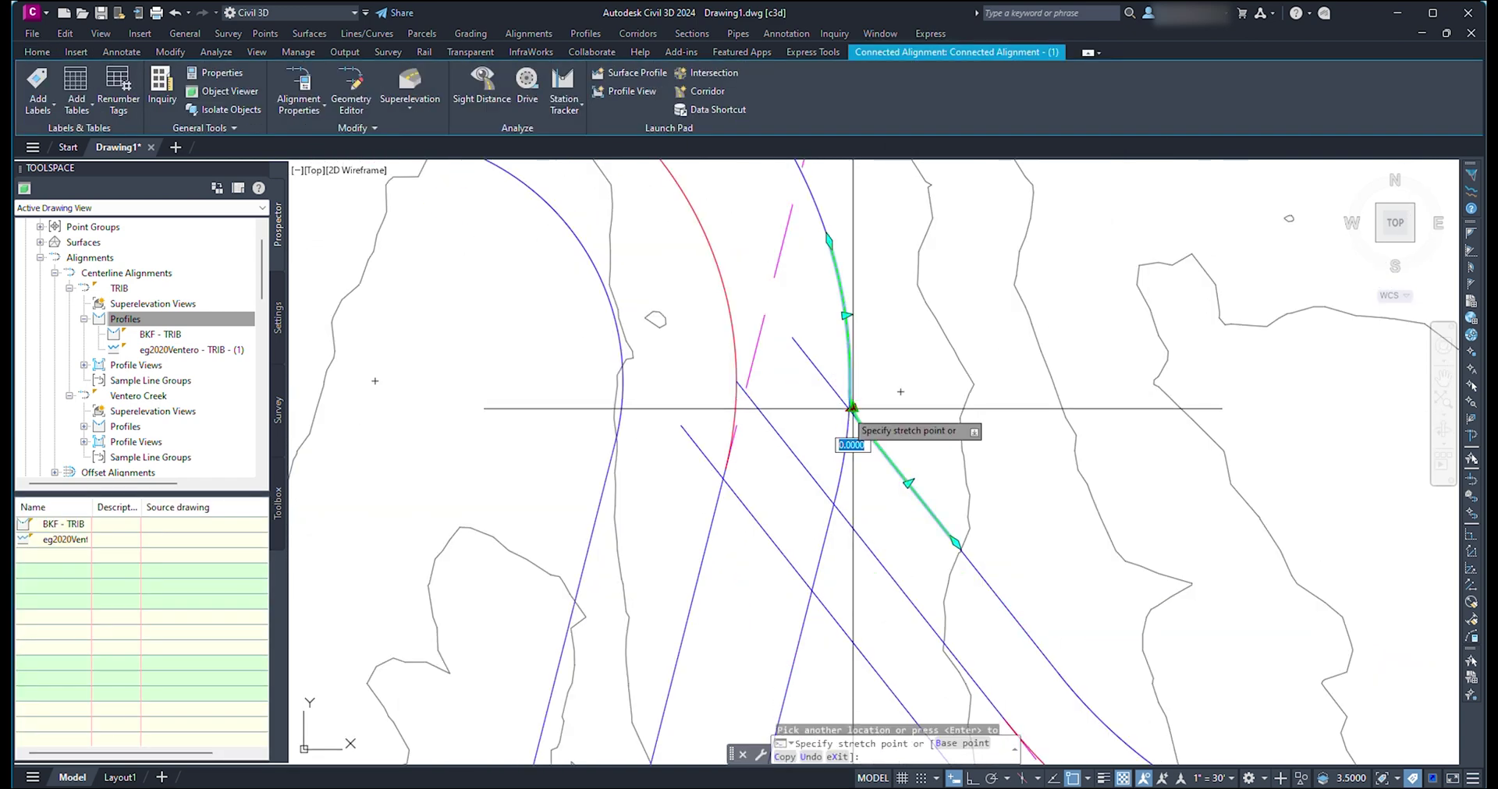
scroll(852, 407, down, 5)
key(Escape)
click(1024, 611)
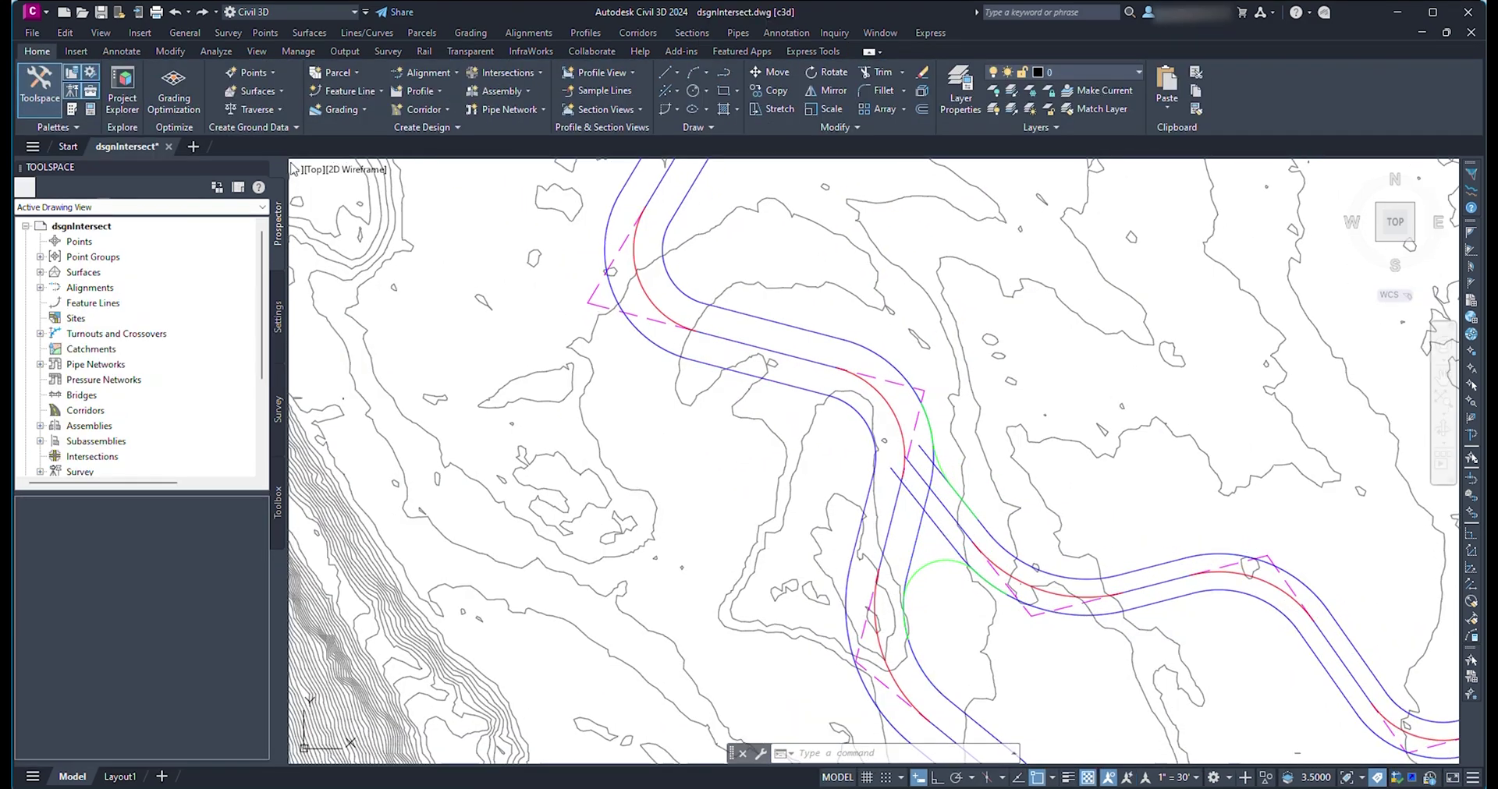
Split the model view into two vertical viewports
click(295, 170)
mouse_move(351, 207)
click(605, 244)
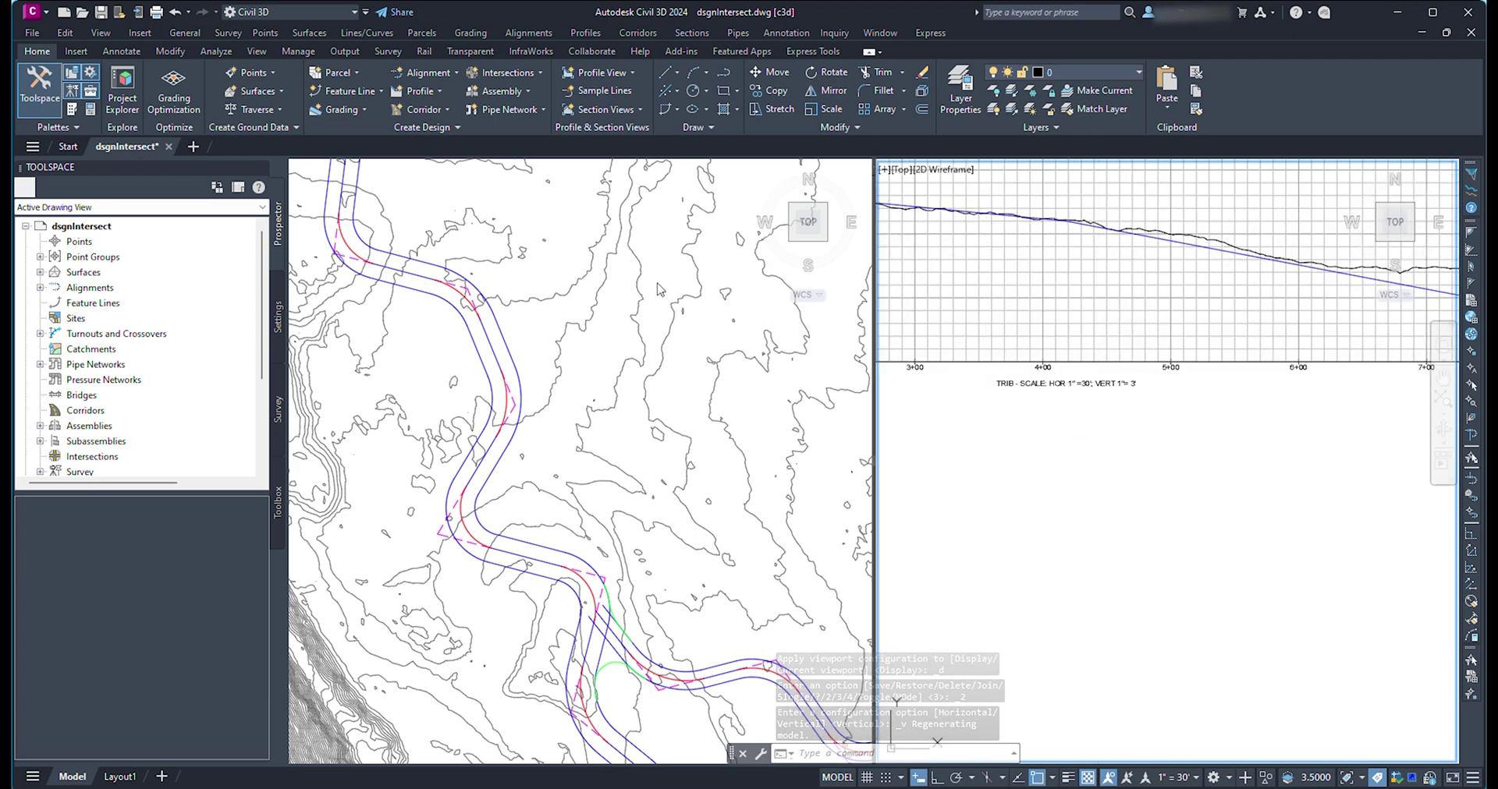
Create a new assembly and place its baseline in empty space in the second viewport
click(637, 33)
click(647, 50)
key(Return)
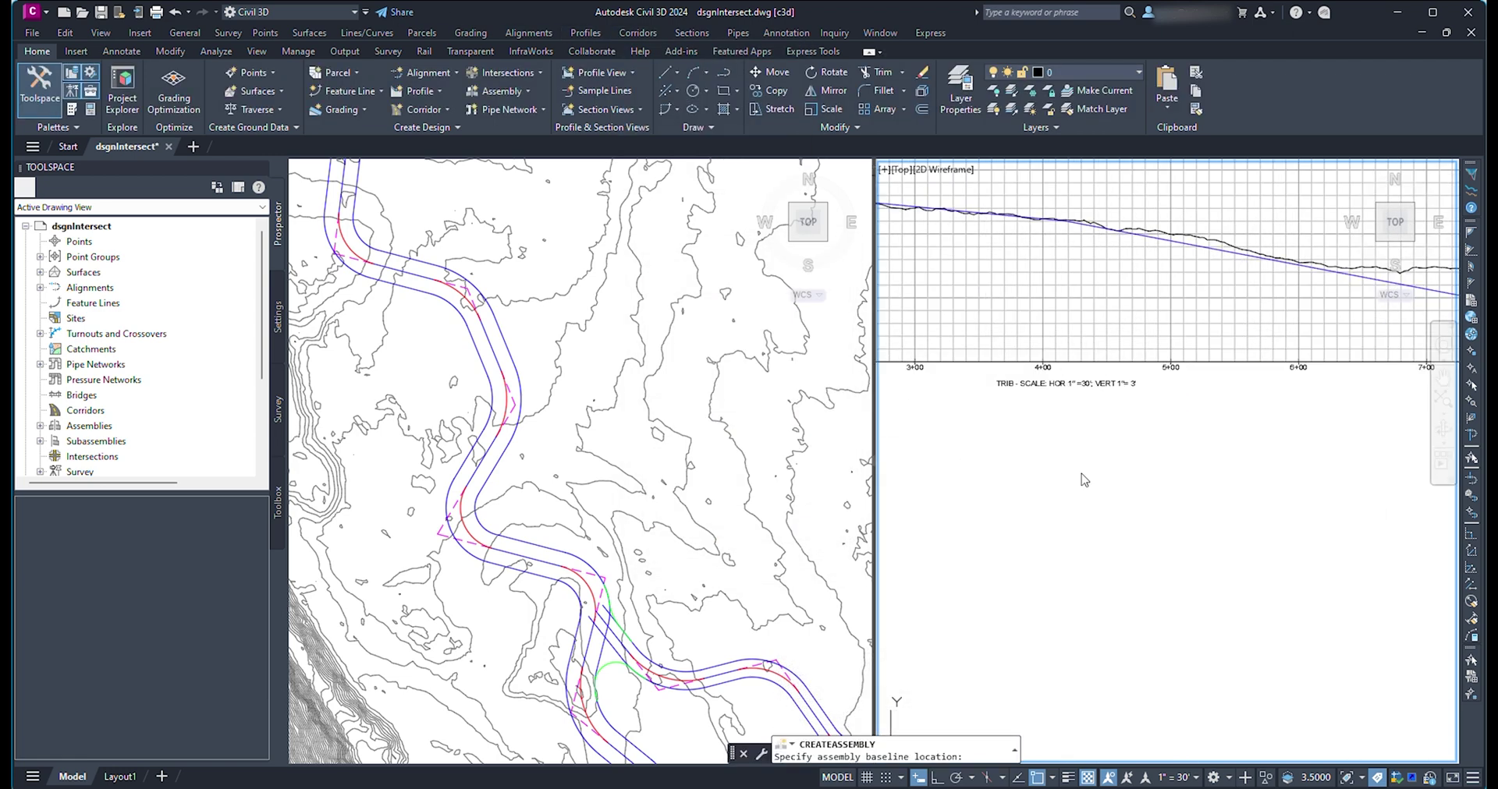
click(1166, 462)
Attach a right-side LinkWidthAndSlope subassembly with a 10 ft width and 0% slope to the assembly baseline
click(637, 33)
click(663, 125)
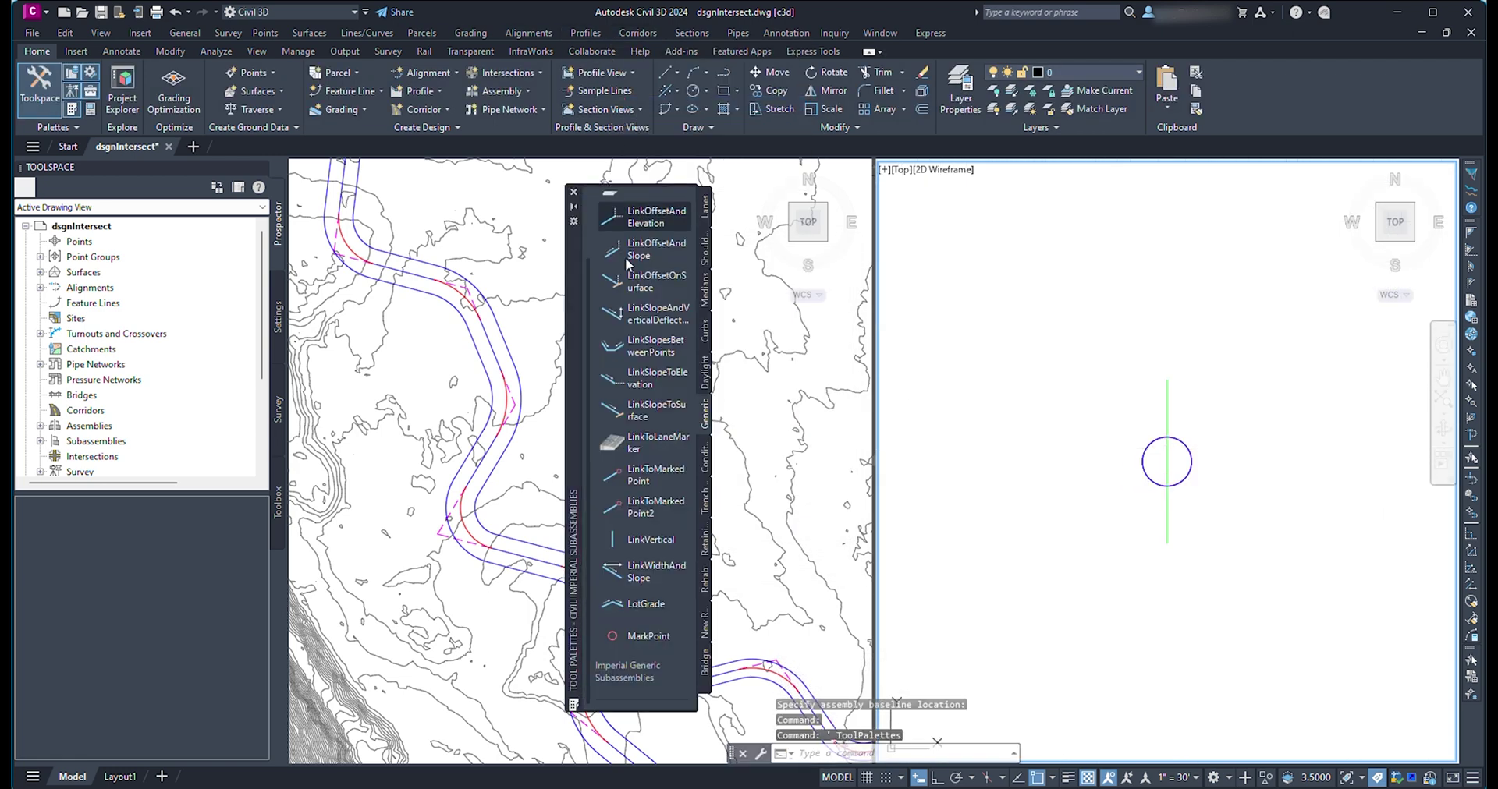
click(637, 571)
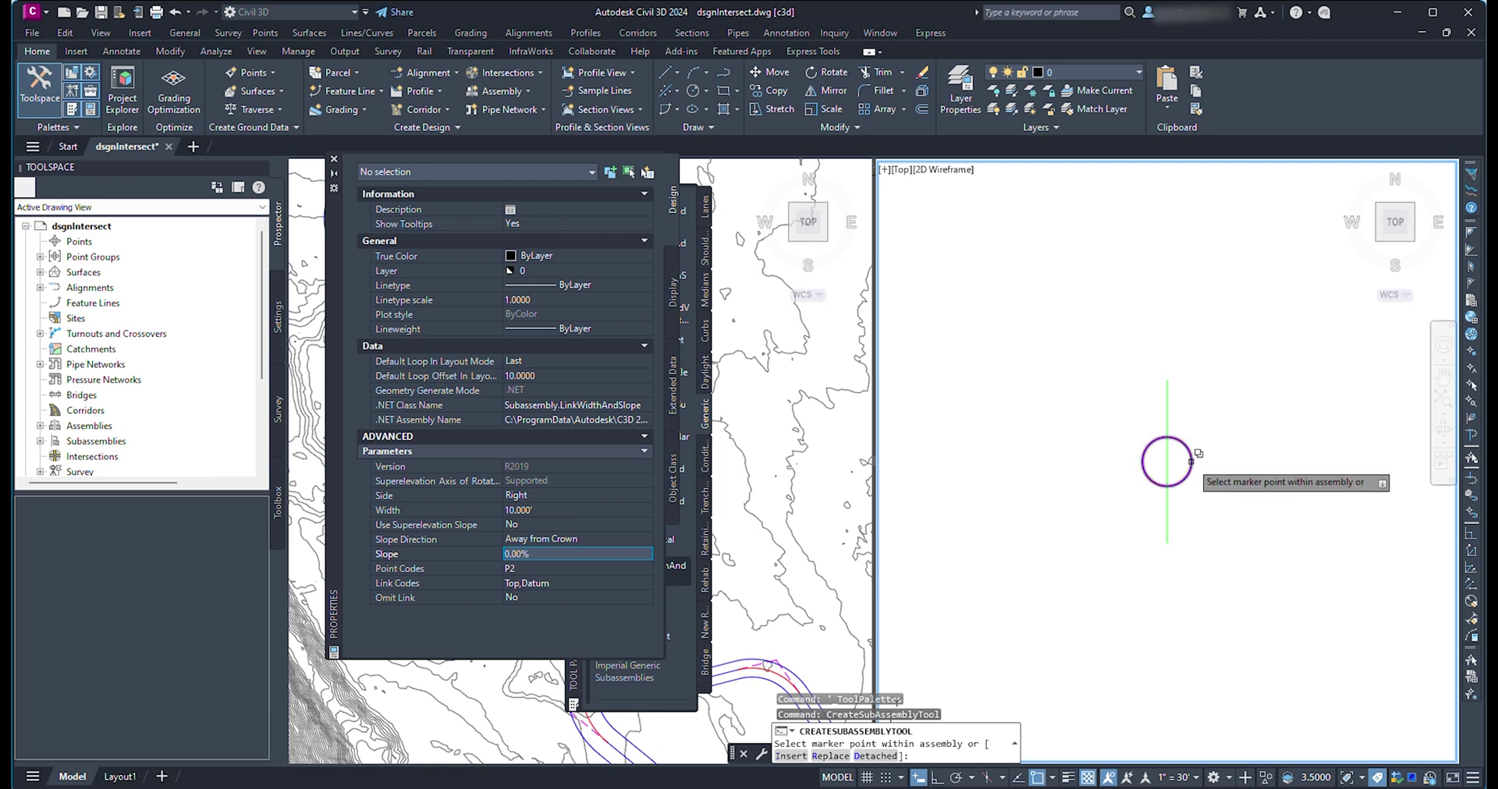
click(1166, 462)
Add a right-side ConditionalCutOrFill subassembly of type Cut at the link's outer end, and set the layout grade to 100:1
click(704, 457)
click(631, 247)
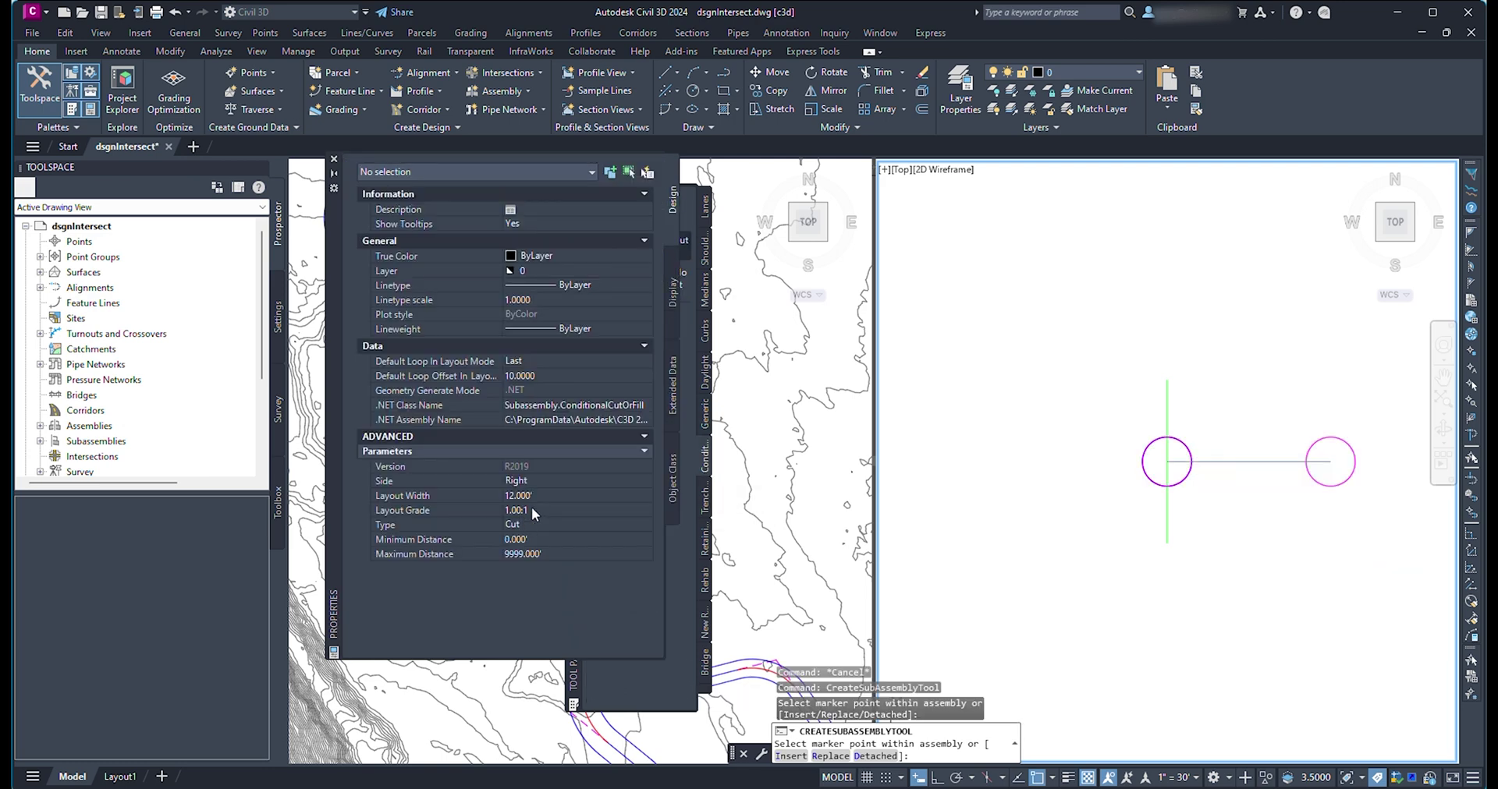
click(537, 510)
text(100)
key(Return)
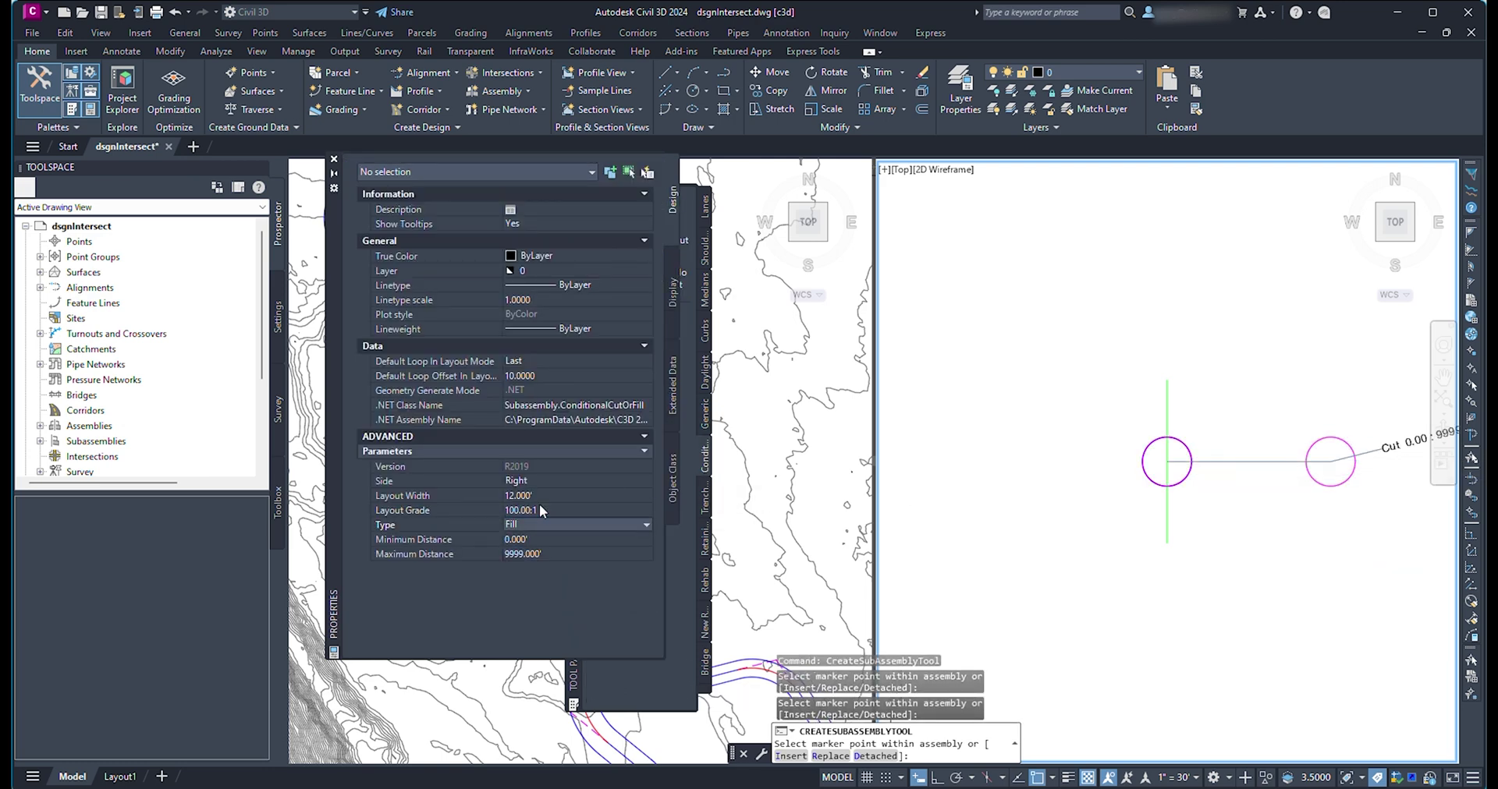
Attach a right-side ConditionalCutOrFill subassembly of type Fill at the link's outer end
click(1330, 461)
middle_drag(1152, 503, 908, 512)
Attach right-side LinkSlopeToSurface subassemblies to the cut and fill ends, using 25% slope and Cut Only for the cut link
click(704, 414)
click(656, 410)
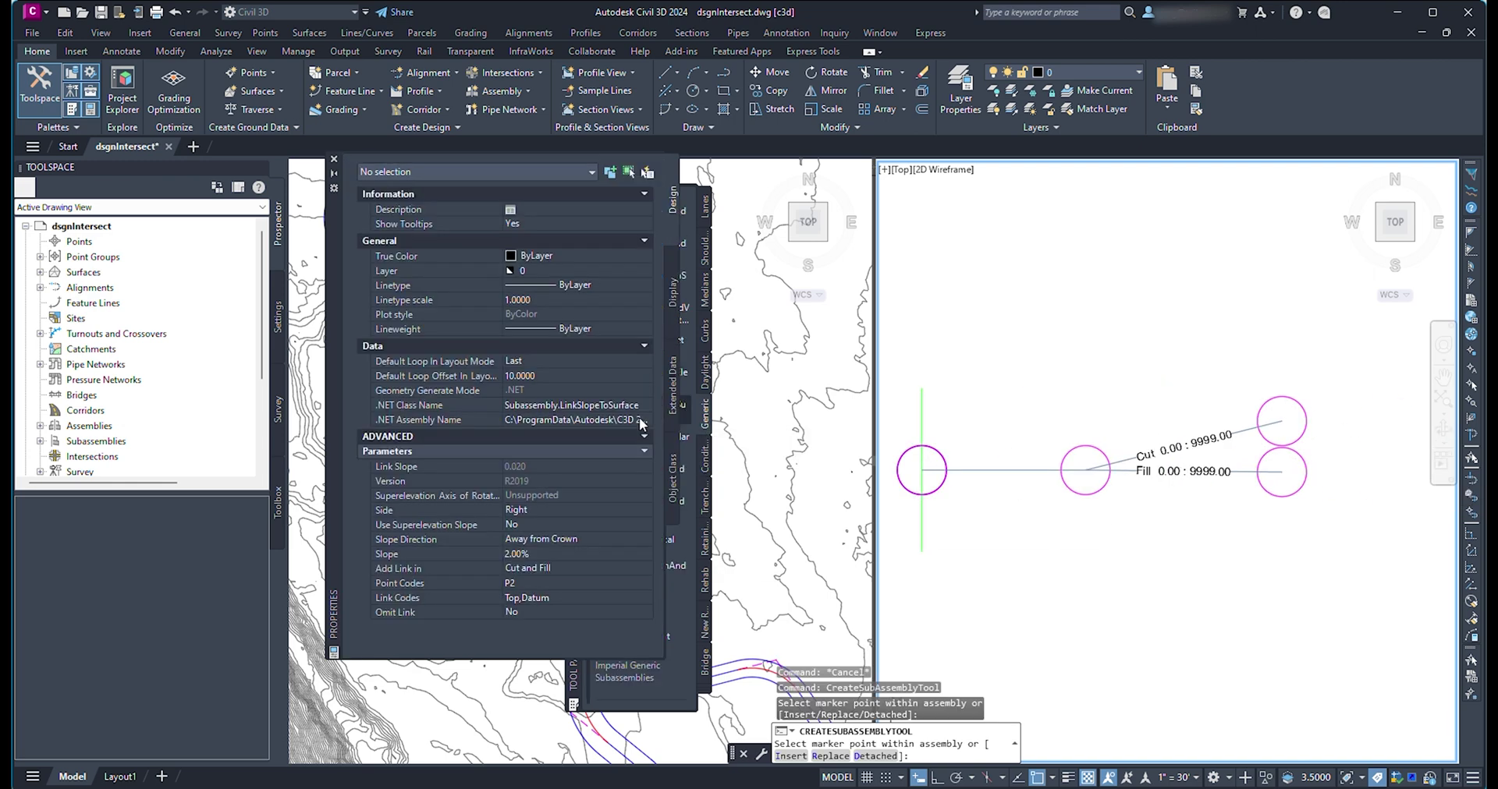
click(550, 569)
click(539, 584)
click(1282, 421)
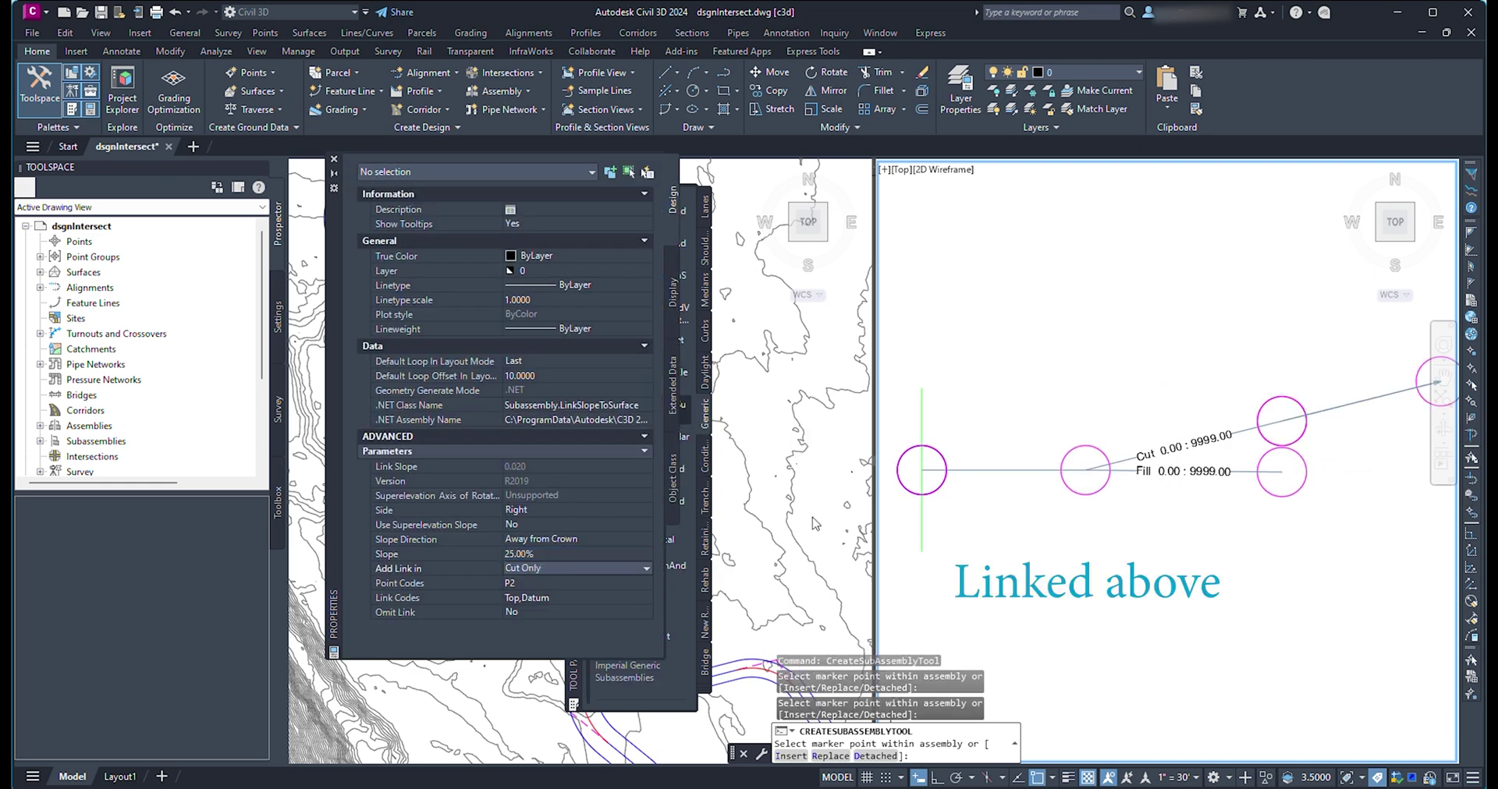
click(1281, 472)
key(Escape)
Mirror all right-side subassemblies about the assembly baseline to build the matching left side
scroll(1276, 515, down, 1)
click(1347, 515)
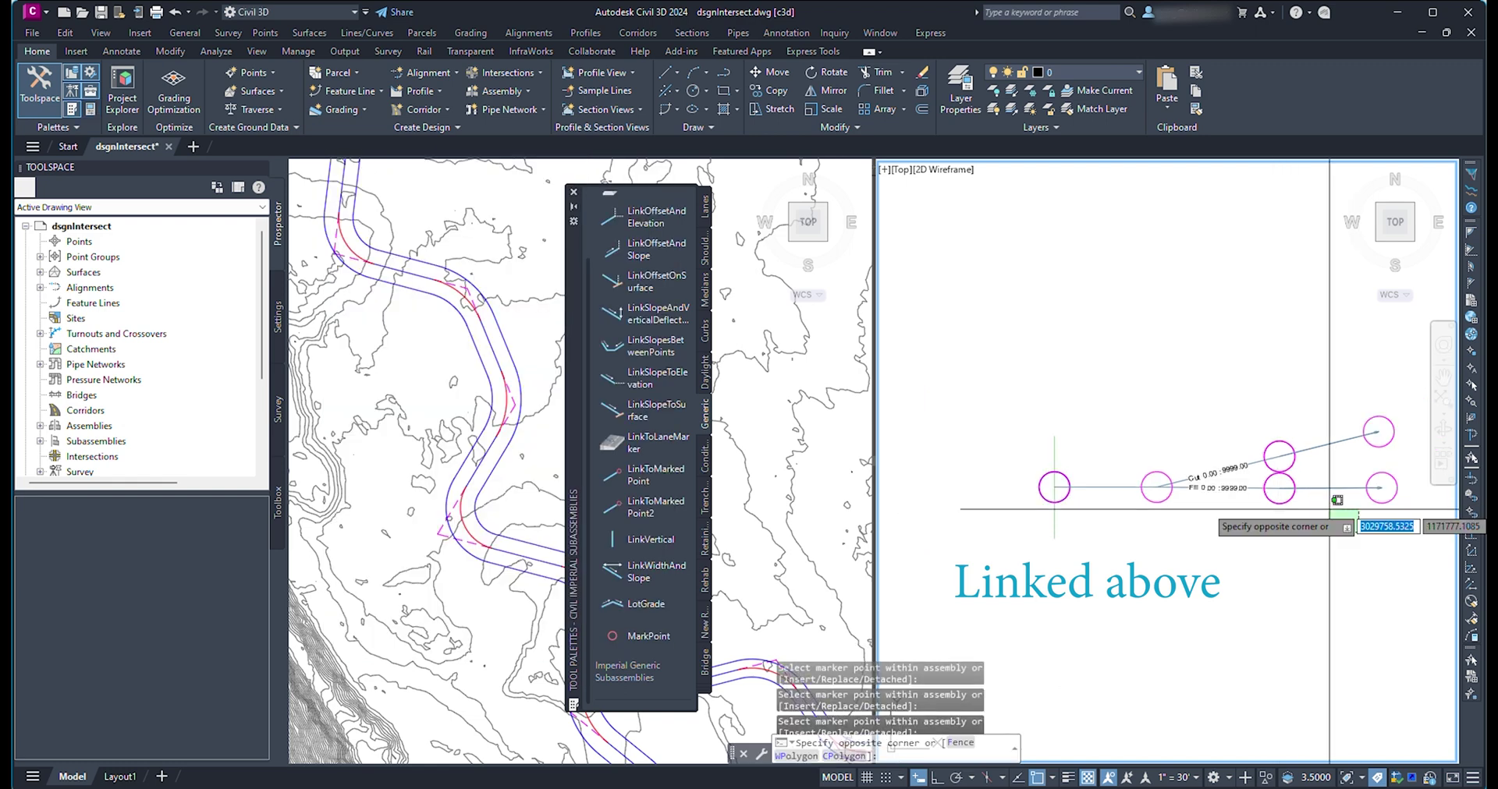
click(1066, 351)
click(186, 91)
click(1054, 486)
scroll(1054, 486, down, 1)
key(Return)
middle_drag(1057, 477, 1143, 403)
key(Escape)
Create an assembly named "FP - Right Daylight" and place its baseline below the first assembly
click(638, 32)
click(663, 66)
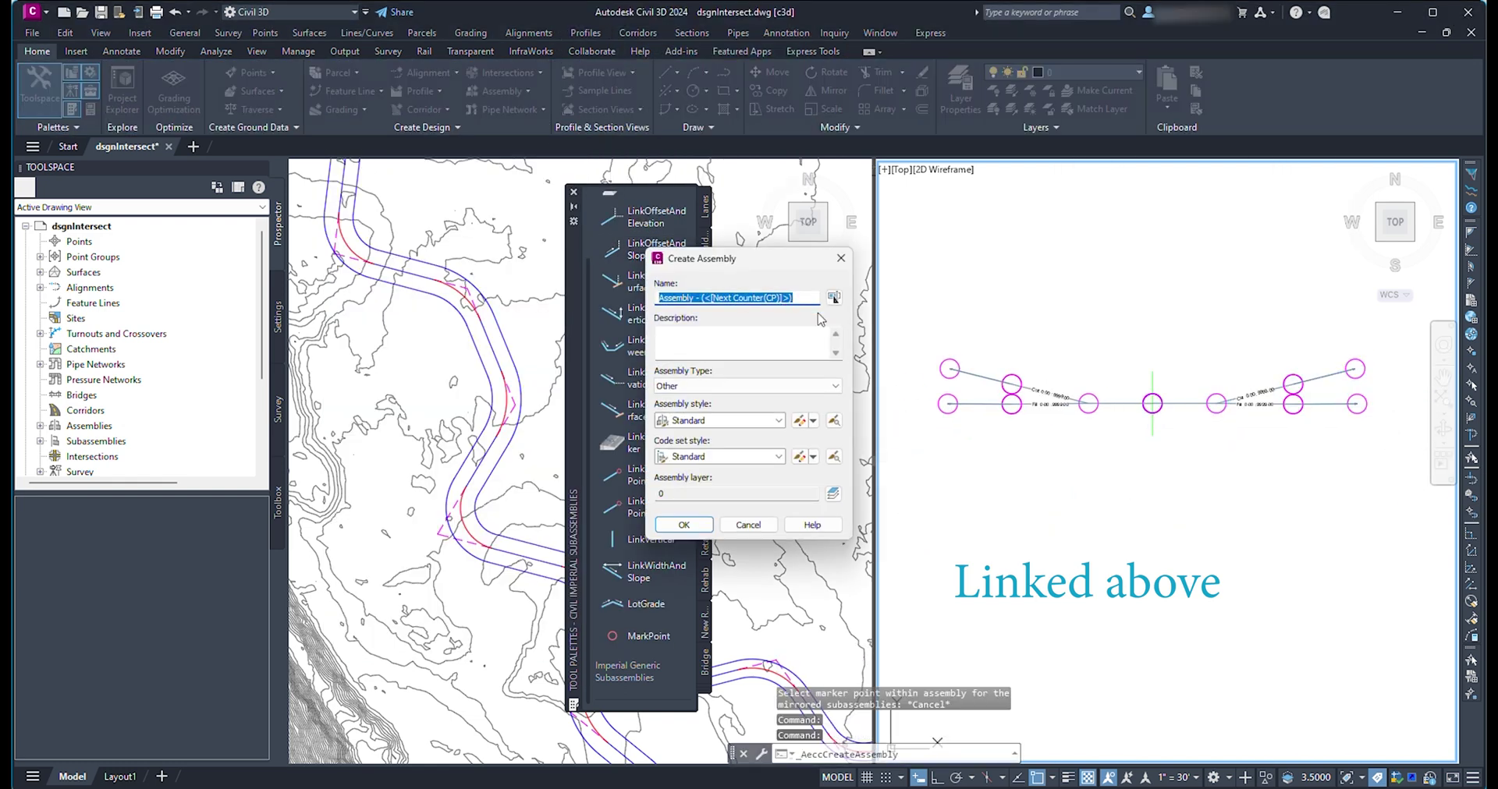
text(FP - Right Daylight)
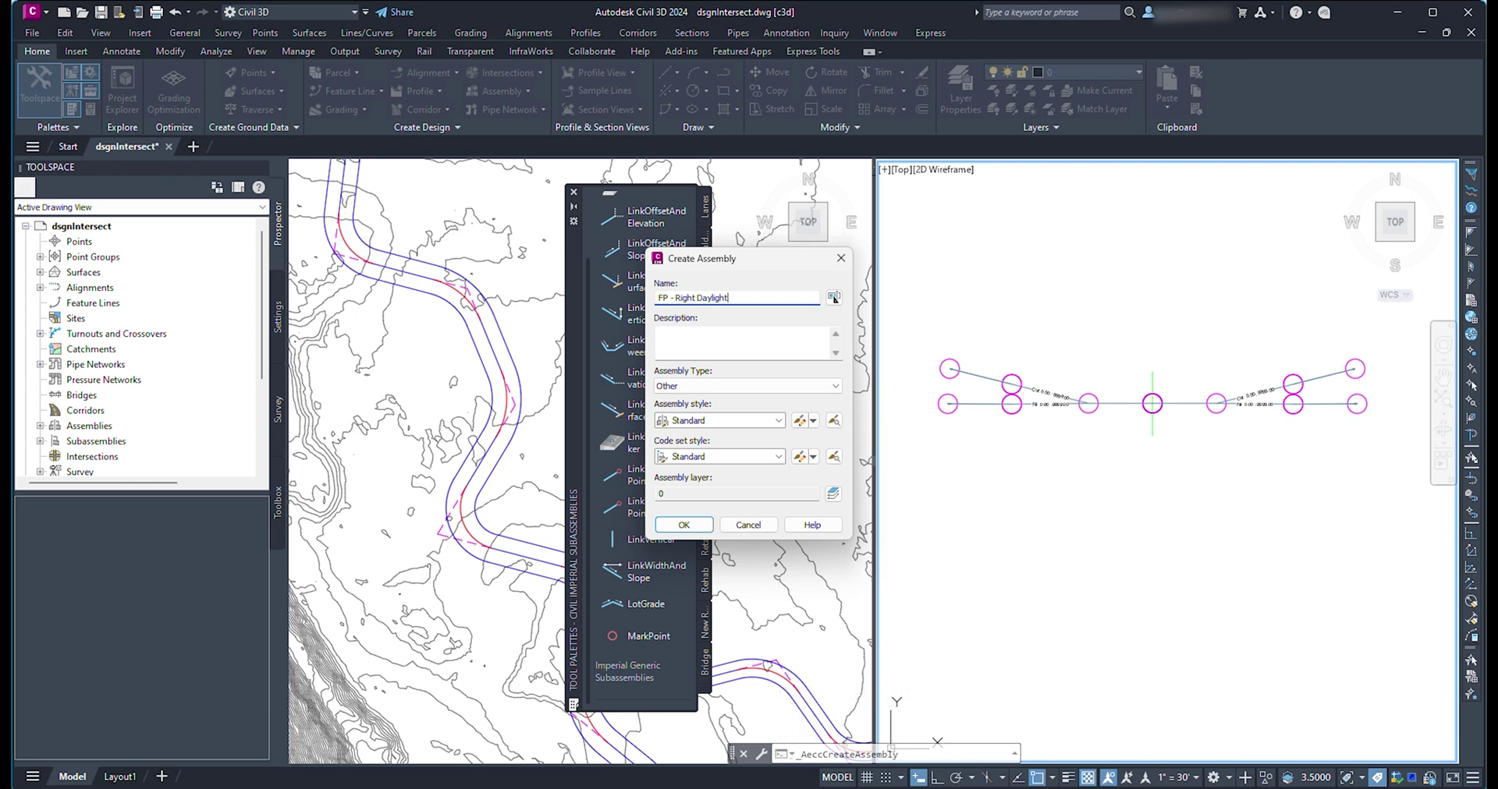
key(Return)
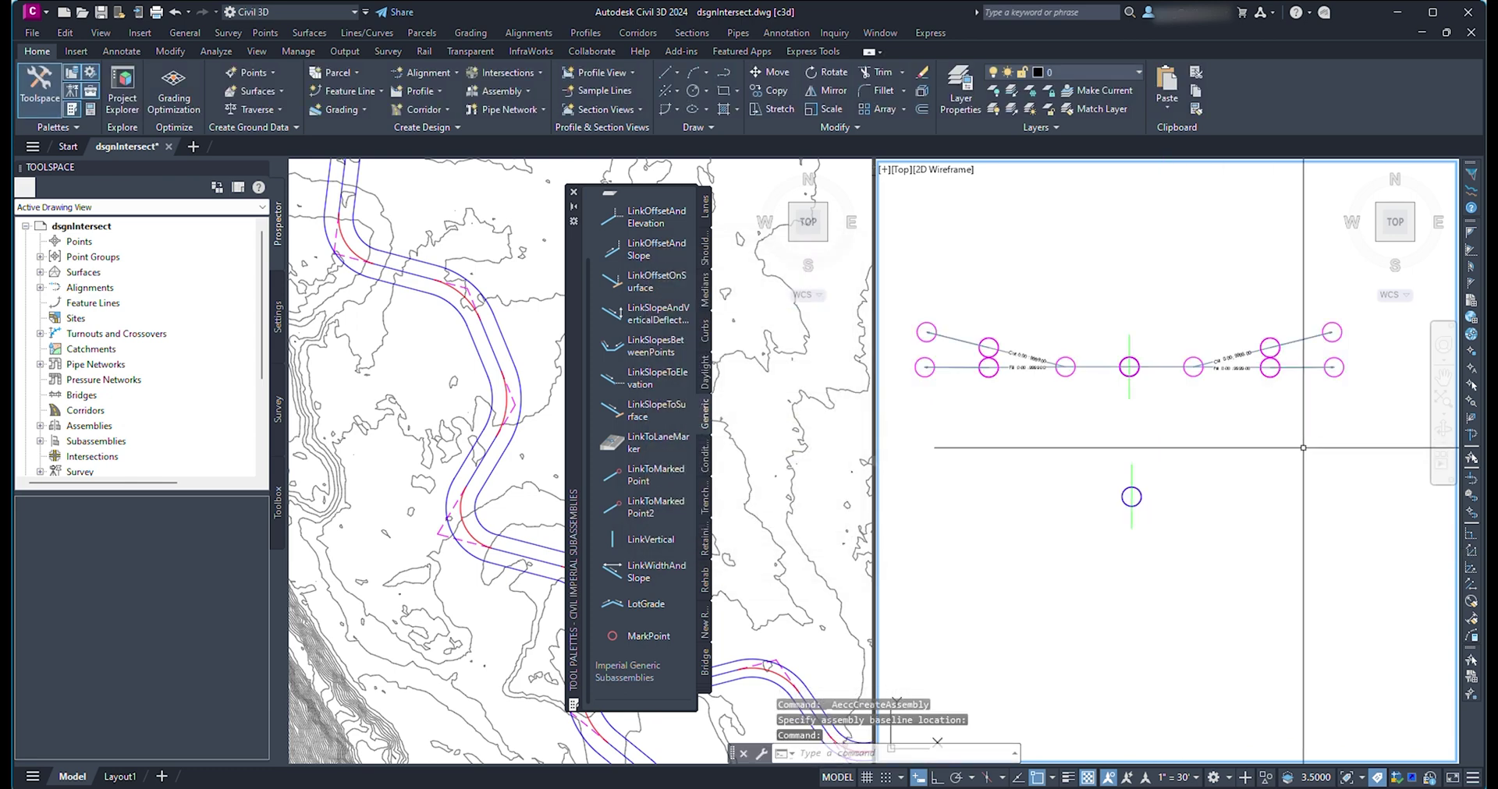
Copy the first assembly's right-side subassemblies onto the FP - Right Daylight baseline
click(1313, 449)
click(1141, 308)
click(185, 71)
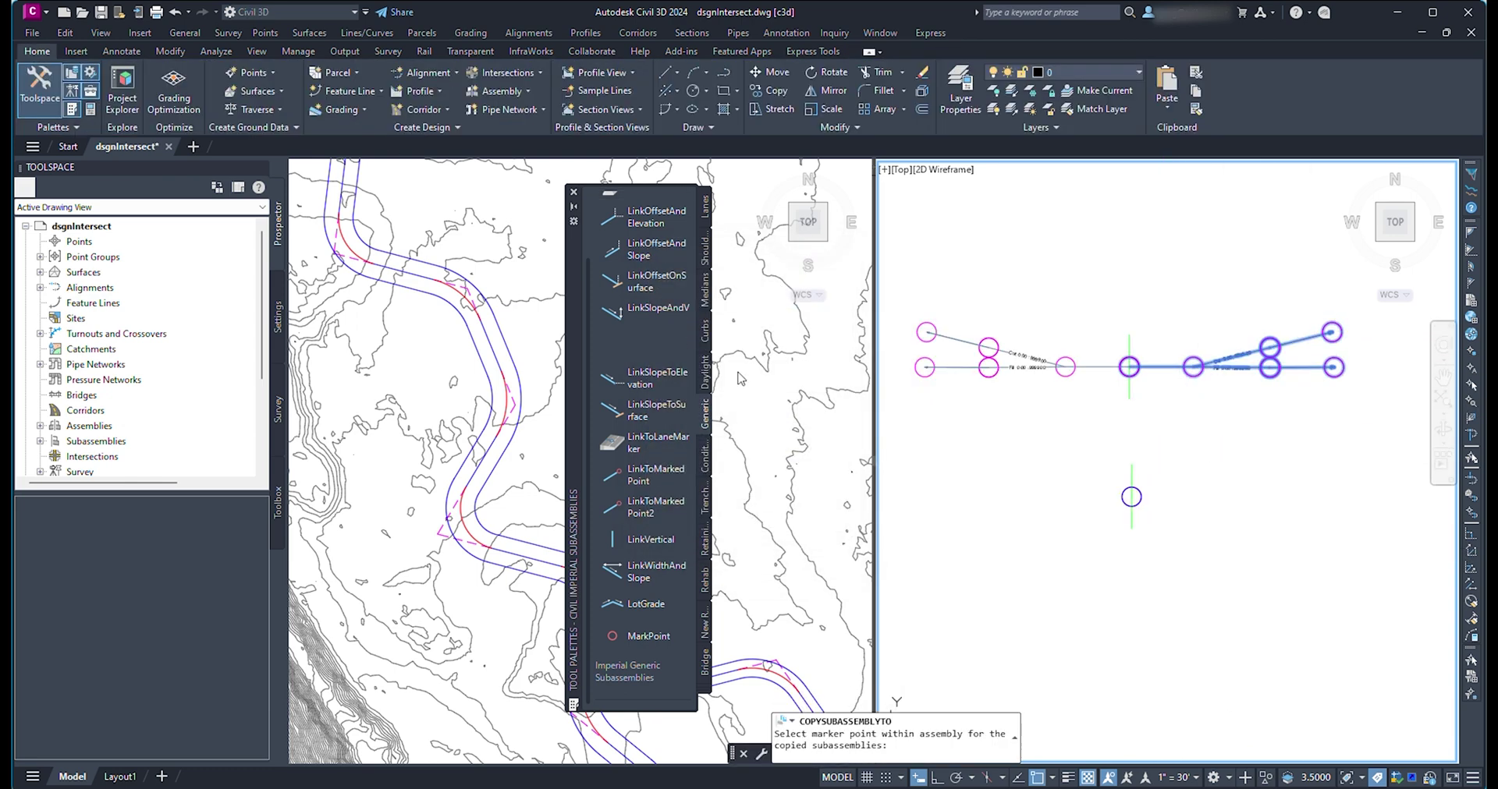
click(1131, 497)
click(1108, 388)
Attach a left-side LinkWidthAndSlope subassembly with a 10 ft width to the FP - Right Daylight baseline and close the subassembly palette
click(651, 572)
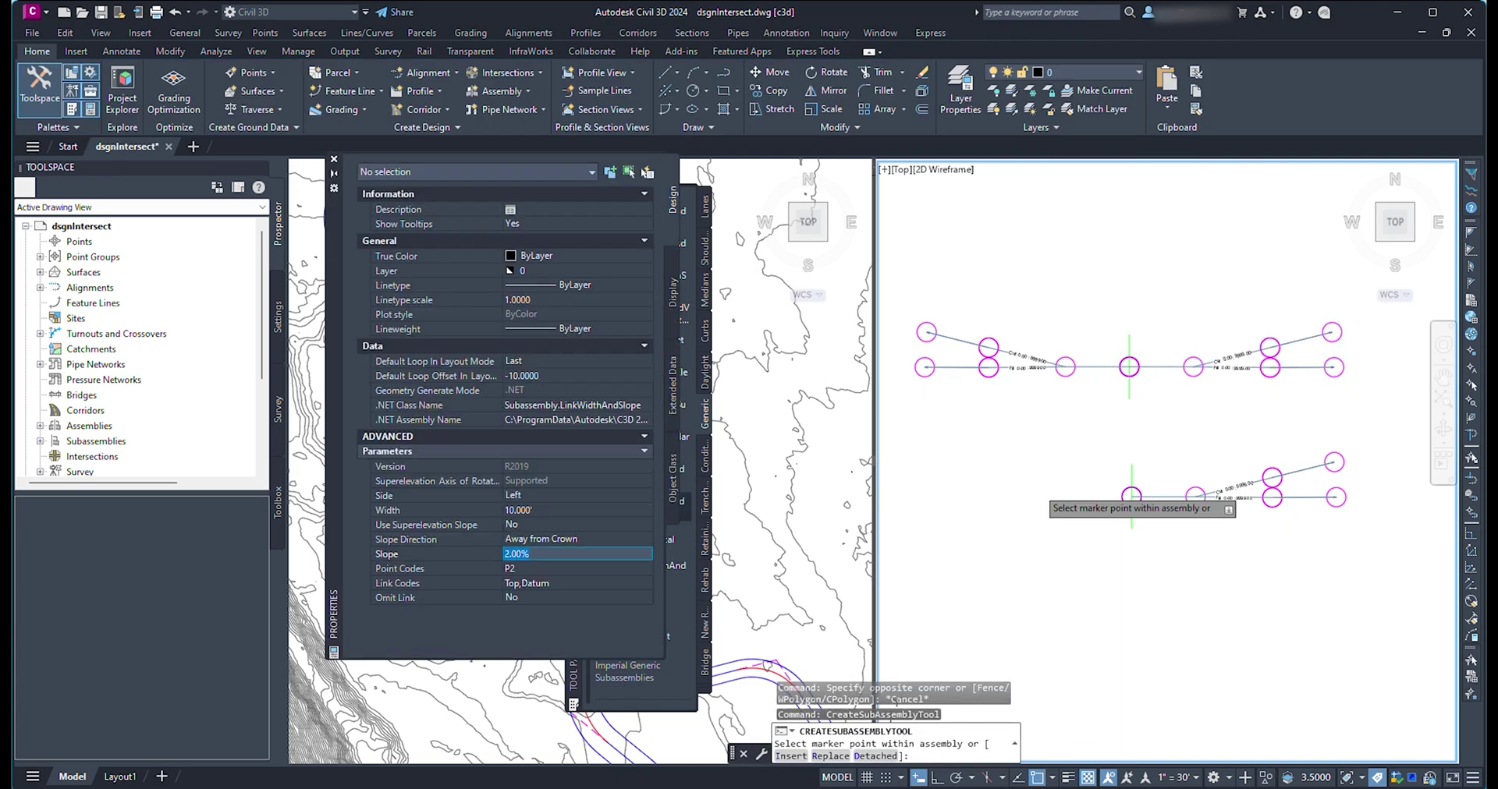
key(Return)
click(1128, 497)
click(1187, 571)
key(Return)
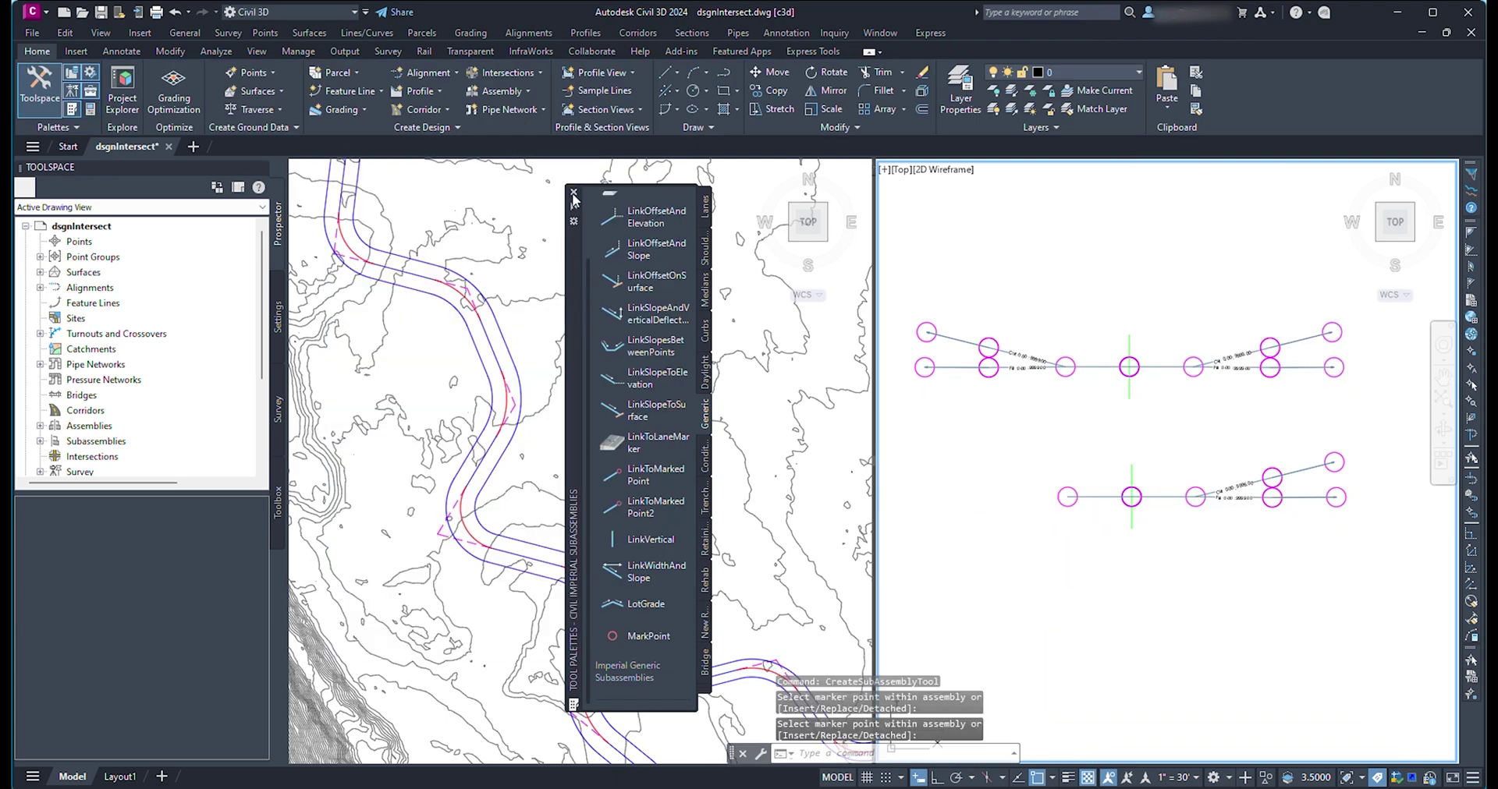
click(573, 193)
Split the model view into three viewports with the large one on the left, framing the confluence plan there and the profile views in another
click(882, 170)
mouse_move(970, 204)
click(1115, 304)
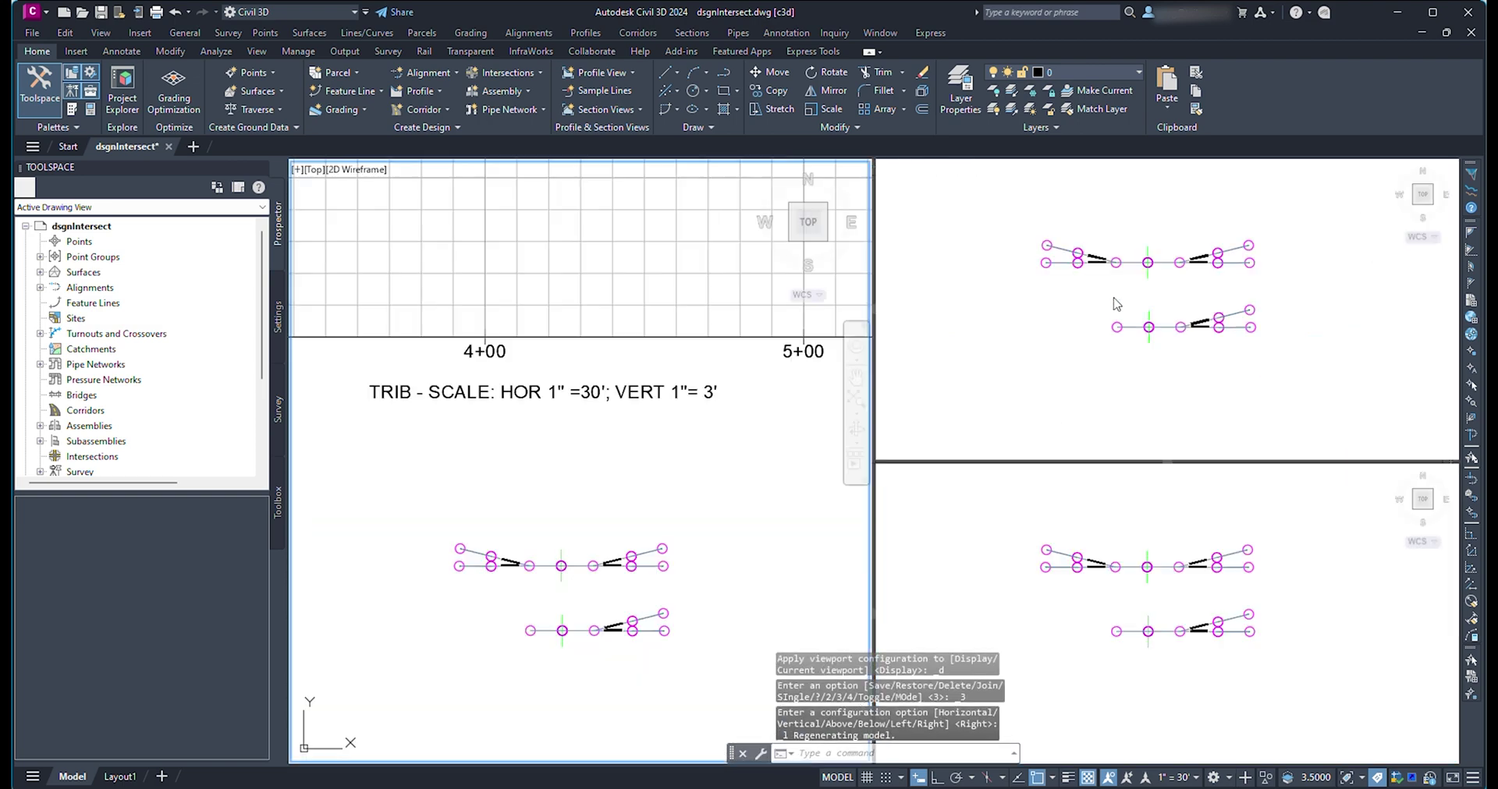
scroll(546, 468, down, 8)
scroll(444, 492, up, 4)
middle_drag(476, 499, 518, 539)
click(1170, 624)
scroll(1174, 694, down, 4)
middle_drag(1162, 702, 1121, 641)
scroll(1174, 697, down, 1)
Create corridor FP from alignment Ventero Creek and profile BKF - Ventero Creek, using assembly FP, target surface eg2020Ventero, and baseline and region parameters
click(636, 34)
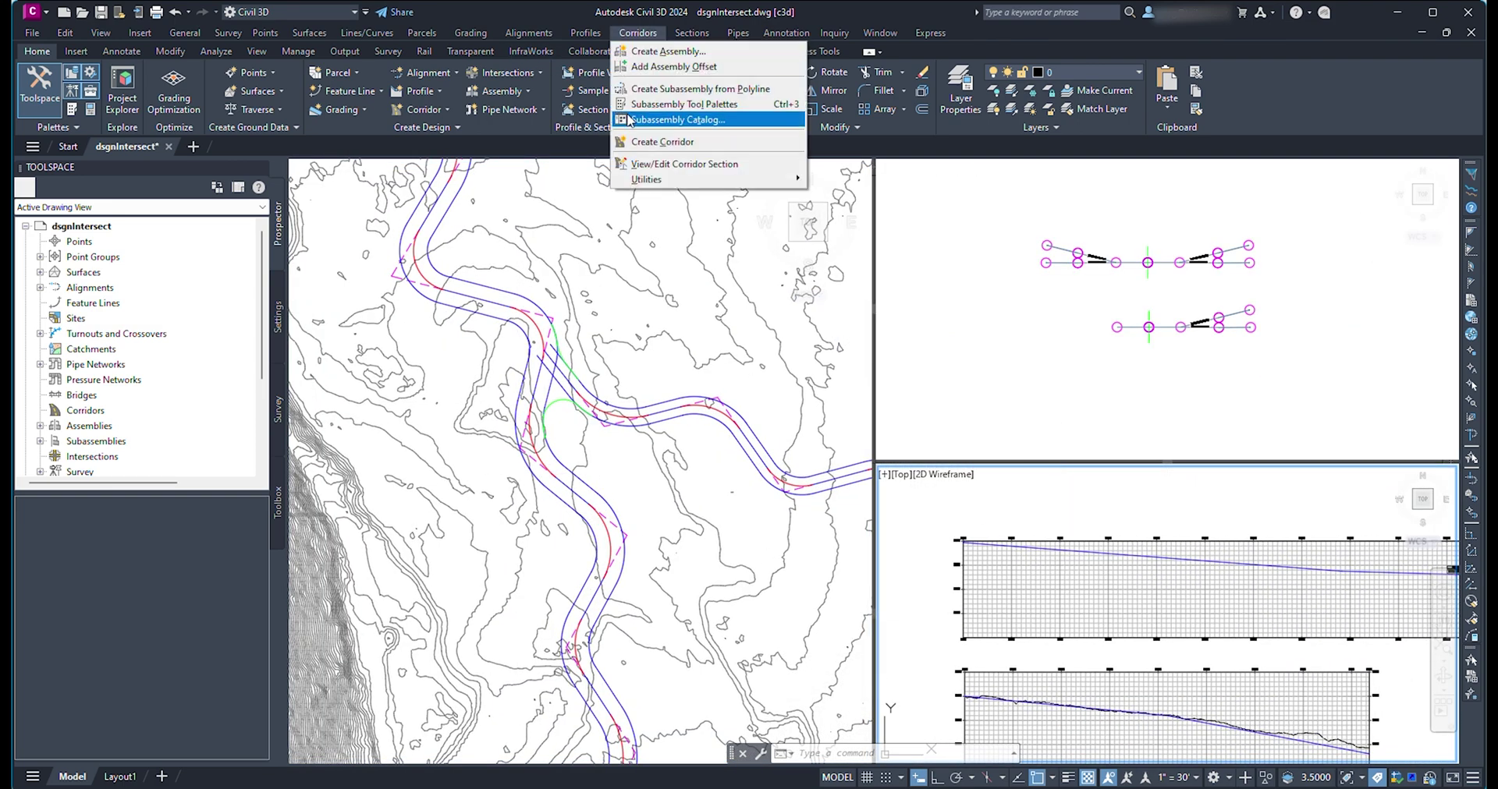
click(663, 141)
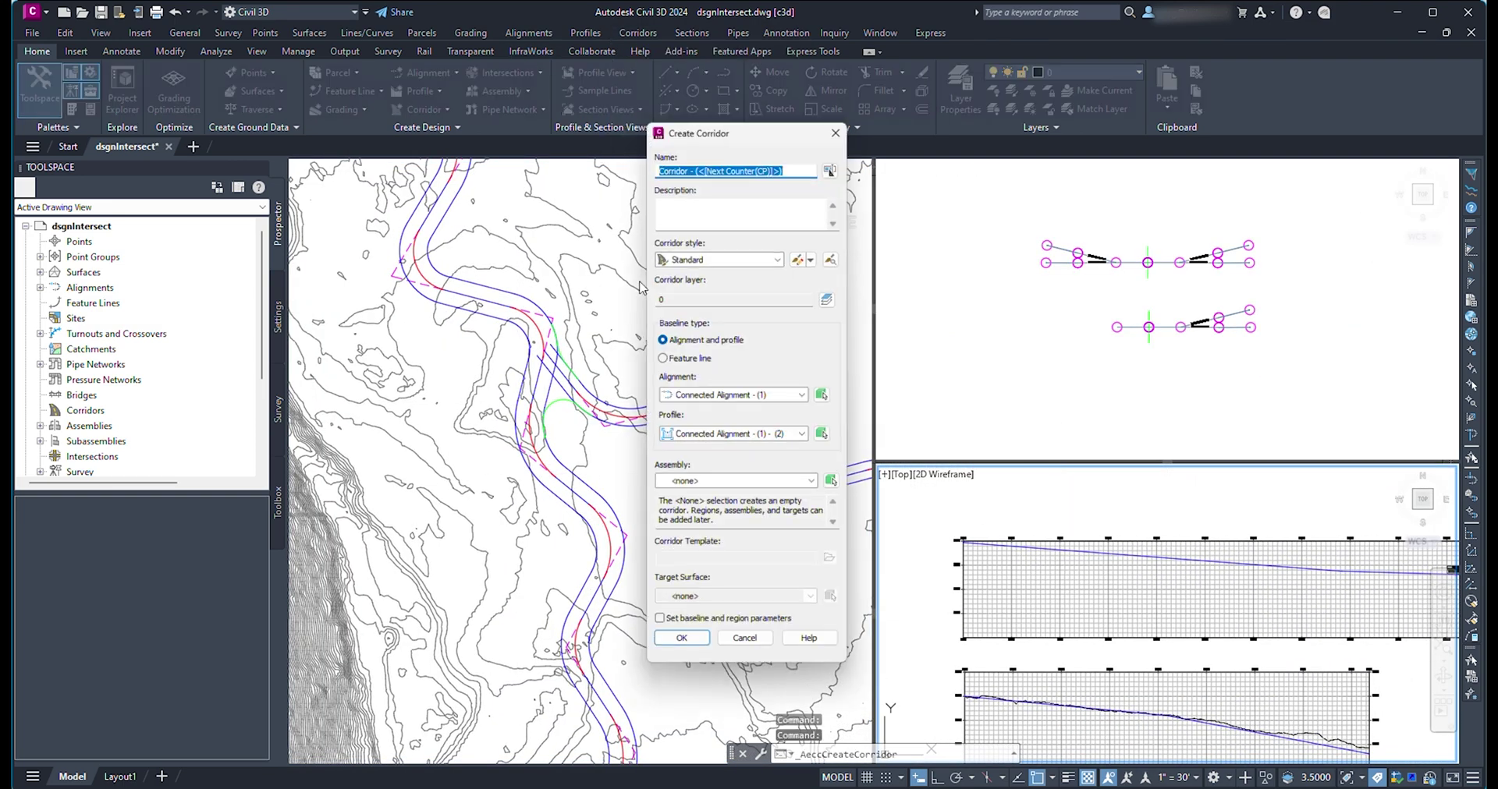
click(728, 405)
click(706, 441)
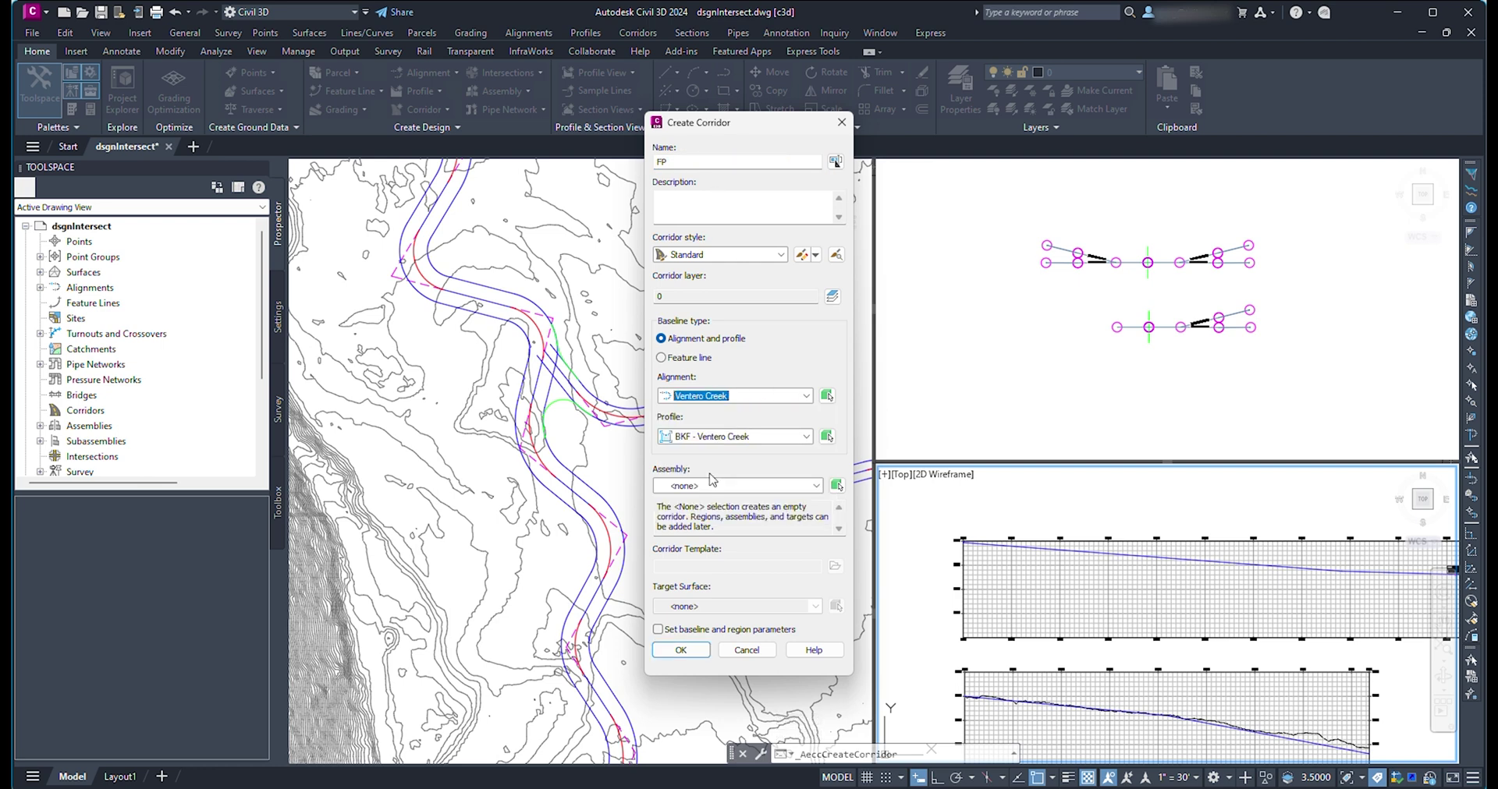
click(712, 485)
click(706, 503)
click(704, 630)
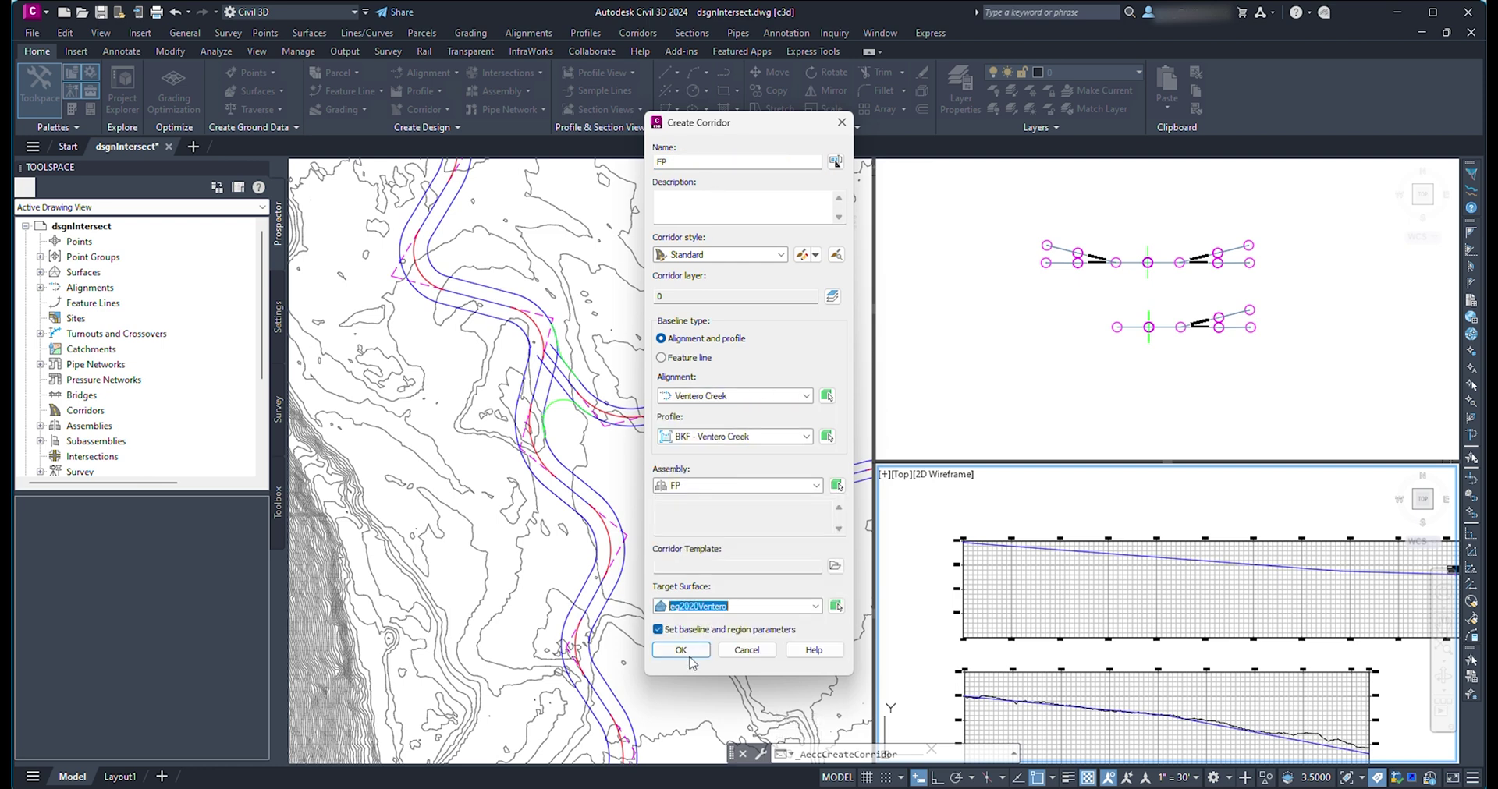
click(680, 649)
Target the right LinkWidthAndSlope to the Ventero Creek-Right-11.200 offset alignment and the BKF - Ventero Creek profile
click(1329, 257)
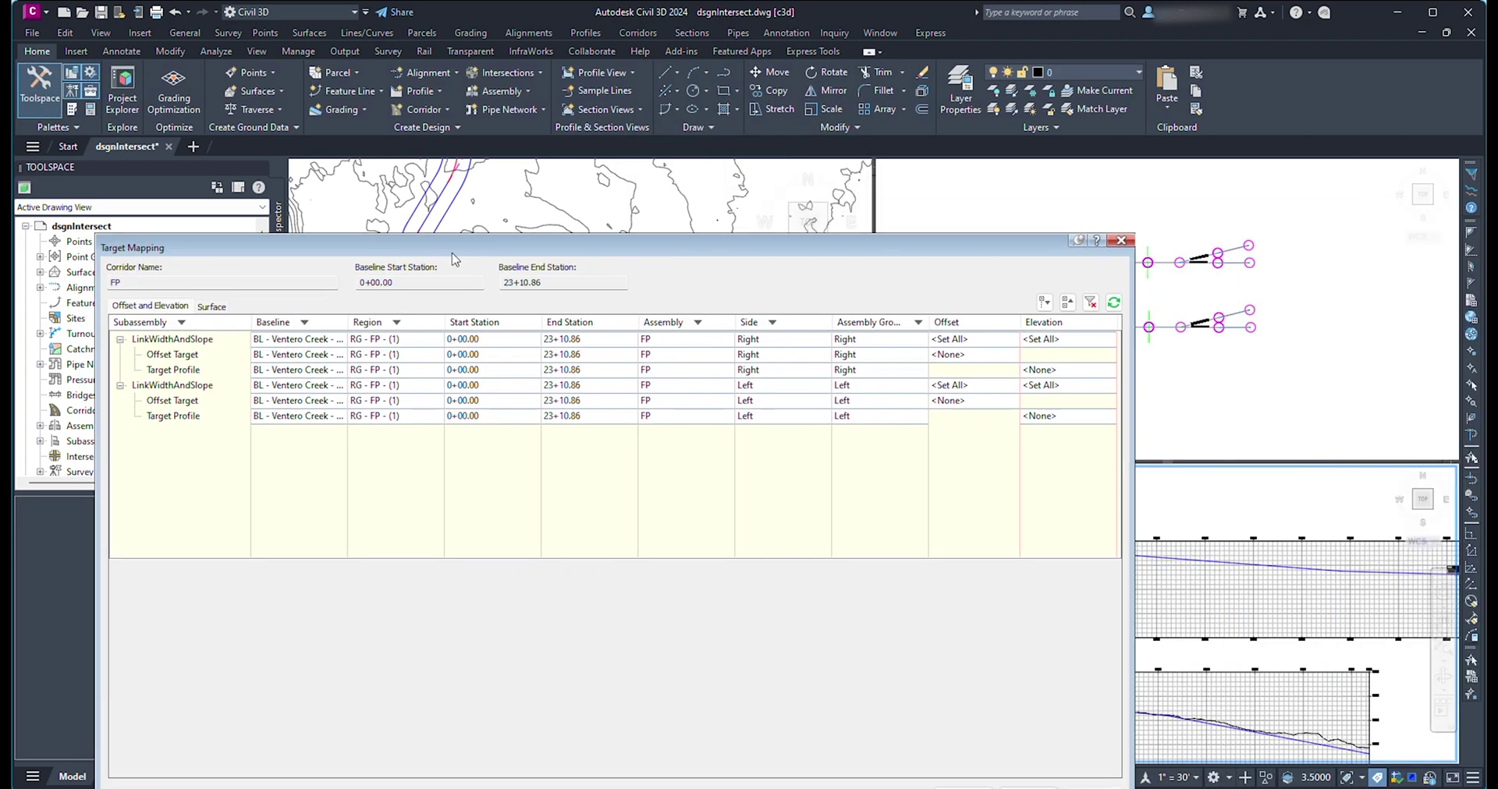
drag(452, 253, 531, 219)
mouse_move(1211, 783)
mouse_down()
mouse_move(1020, 622)
mouse_move(879, 609)
mouse_up()
mouse_move(665, 210)
mouse_down()
mouse_move(900, 448)
mouse_move(981, 236)
mouse_up()
click(500, 545)
click(479, 652)
click(1078, 328)
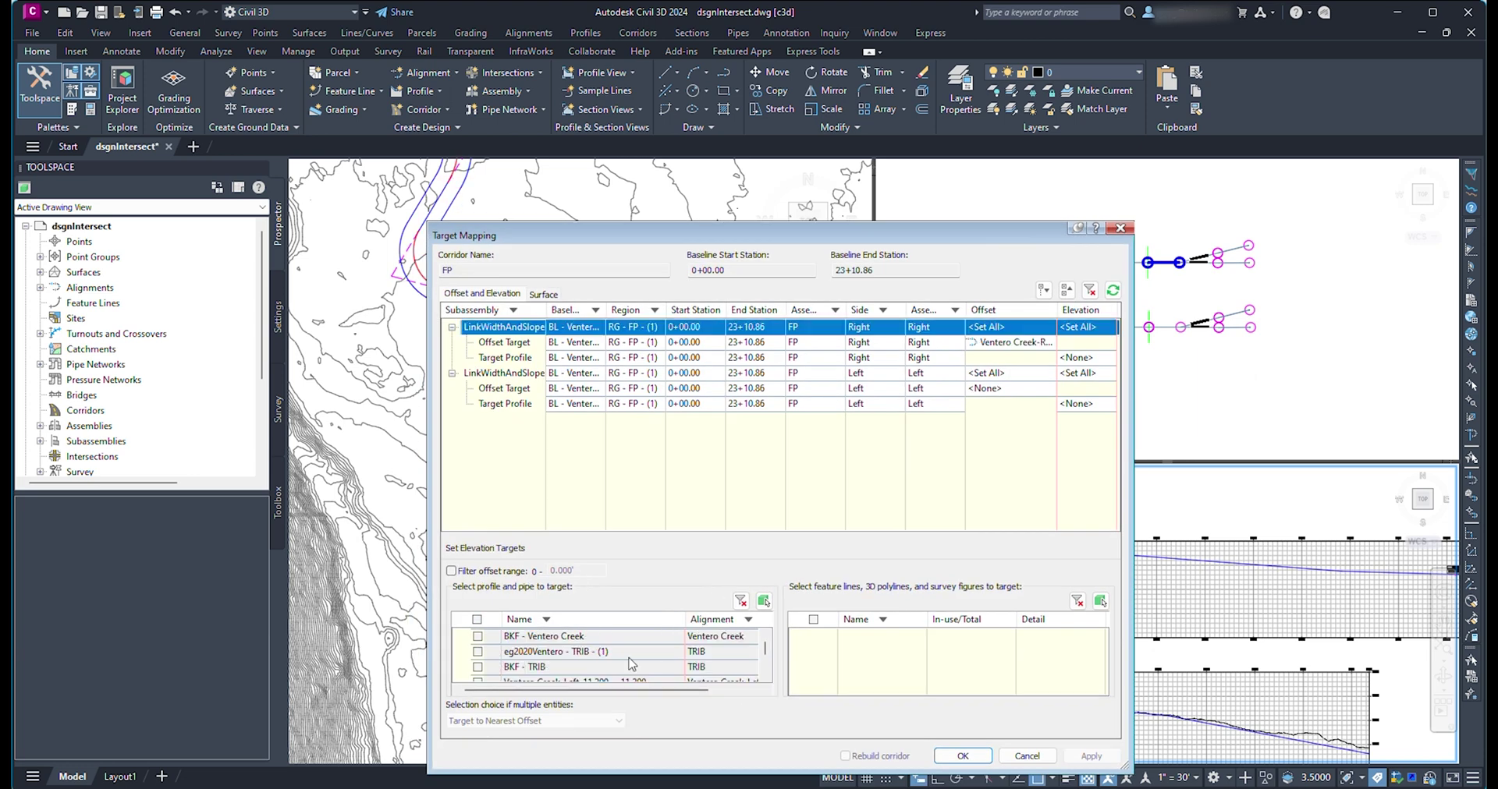
click(477, 636)
Target the left LinkWidthAndSlope to the Ventero Creek-Left-11.200 offset alignment and BKF - Ventero Creek profile, and accept the target mapping
click(499, 373)
click(477, 652)
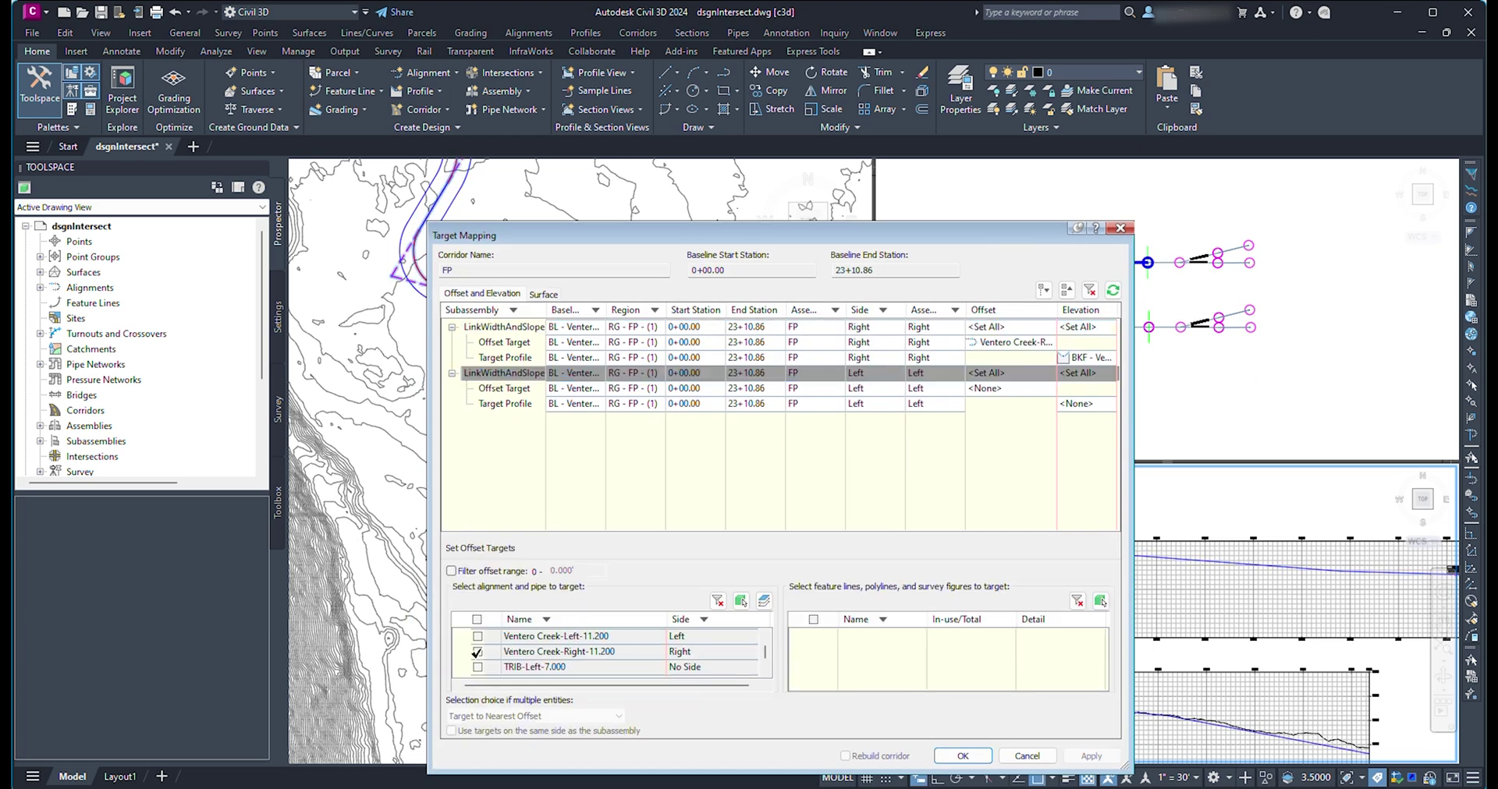
click(477, 636)
click(478, 636)
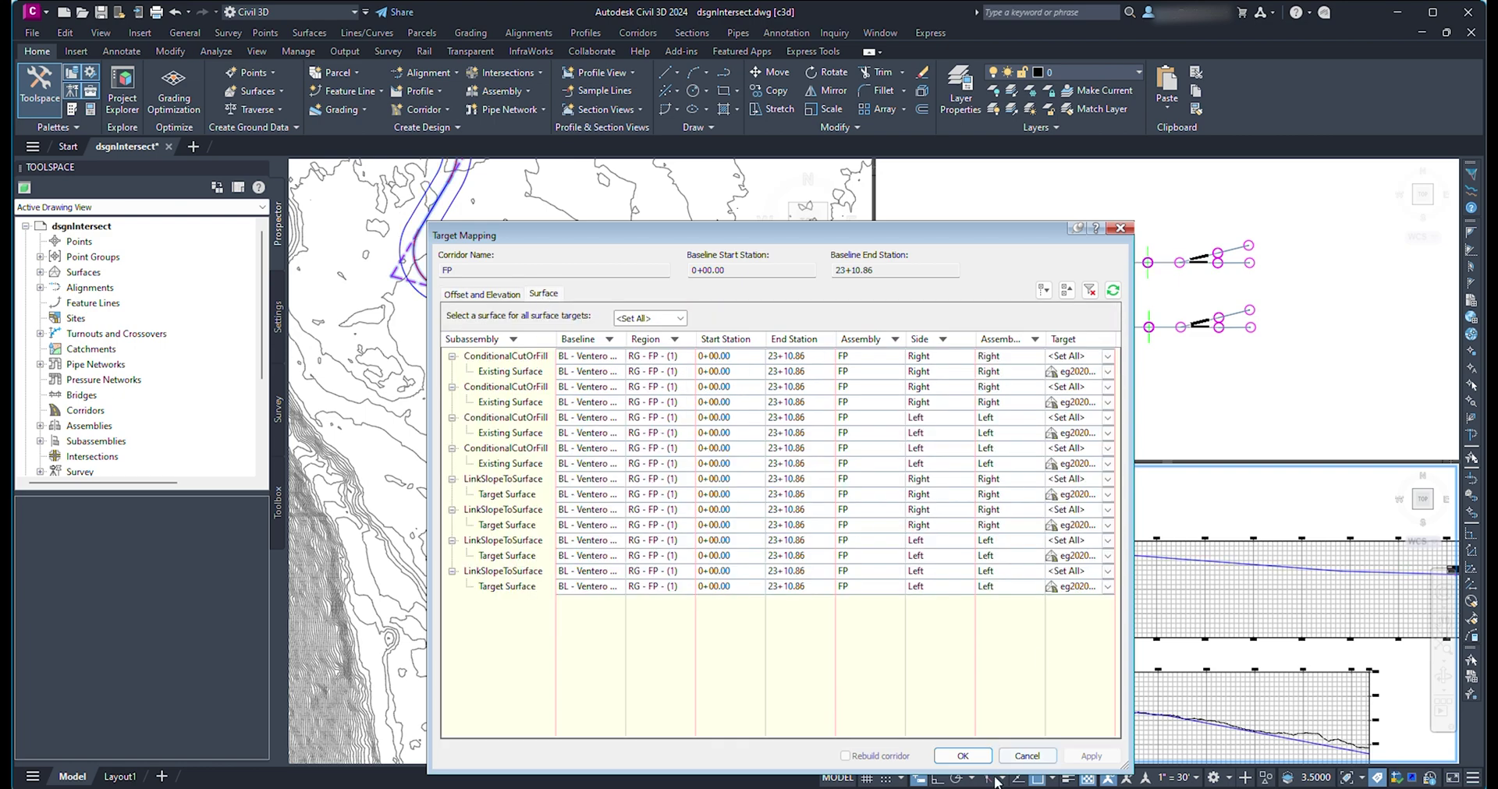
click(963, 756)
Set the assembly frequency for all corridor regions to 1 ft and build the corridor
click(1205, 263)
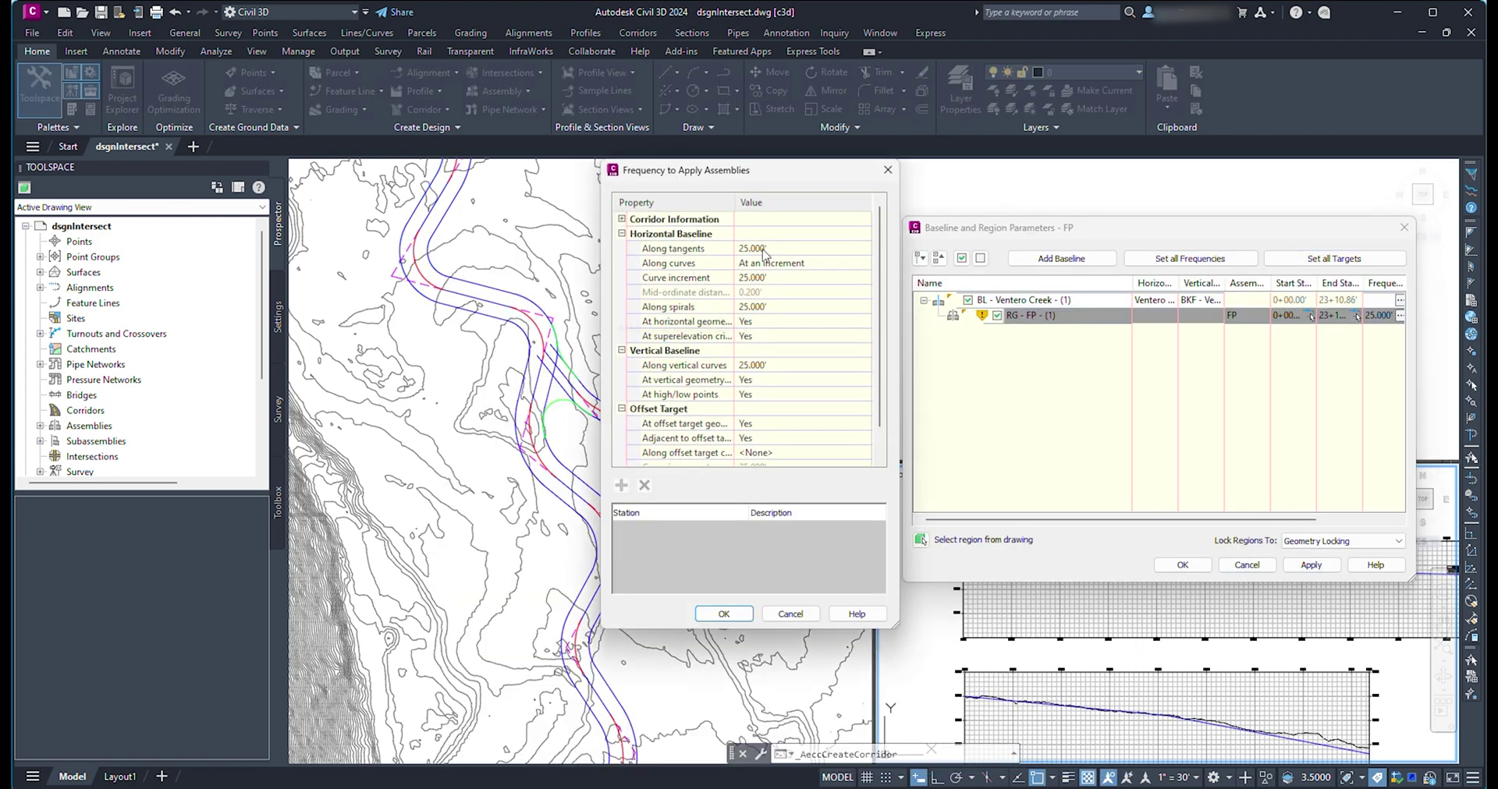
text(1)
click(724, 614)
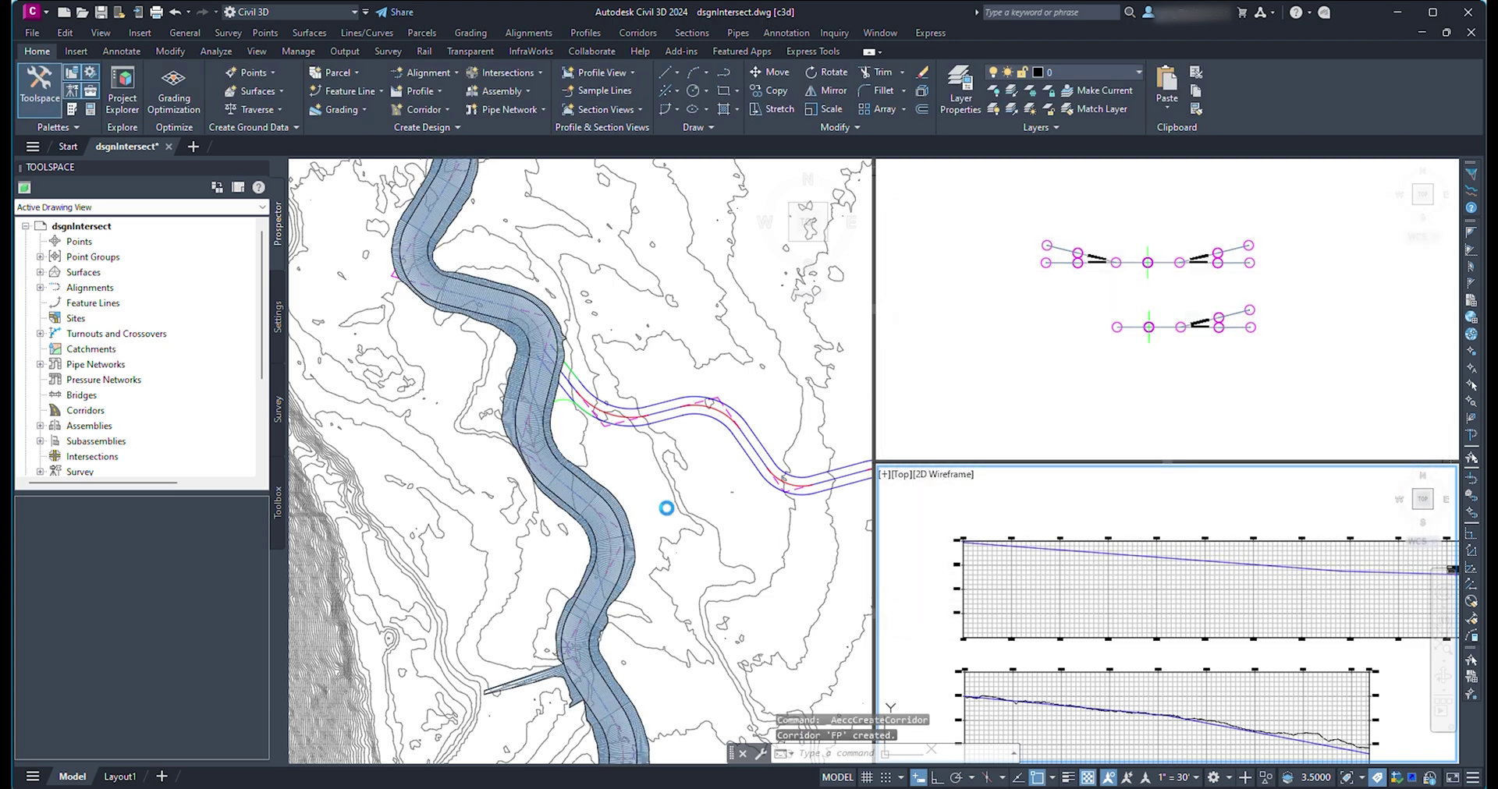
Split the FP corridor region at the endpoint where the southern connected alignment meets Ventero Creek's right offset
scroll(547, 376, up, 5)
click(468, 75)
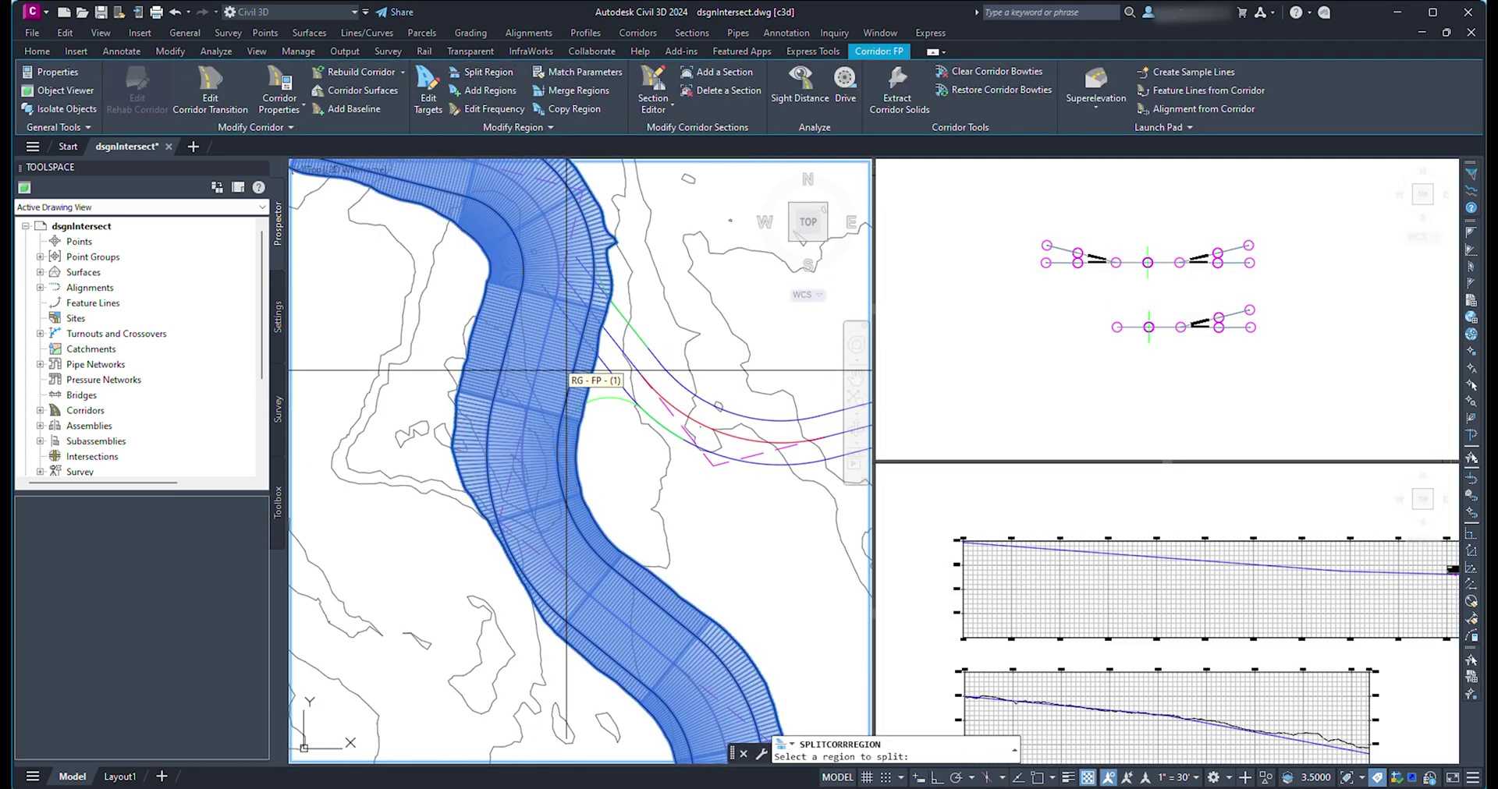
scroll(562, 418, up, 4)
click(559, 421)
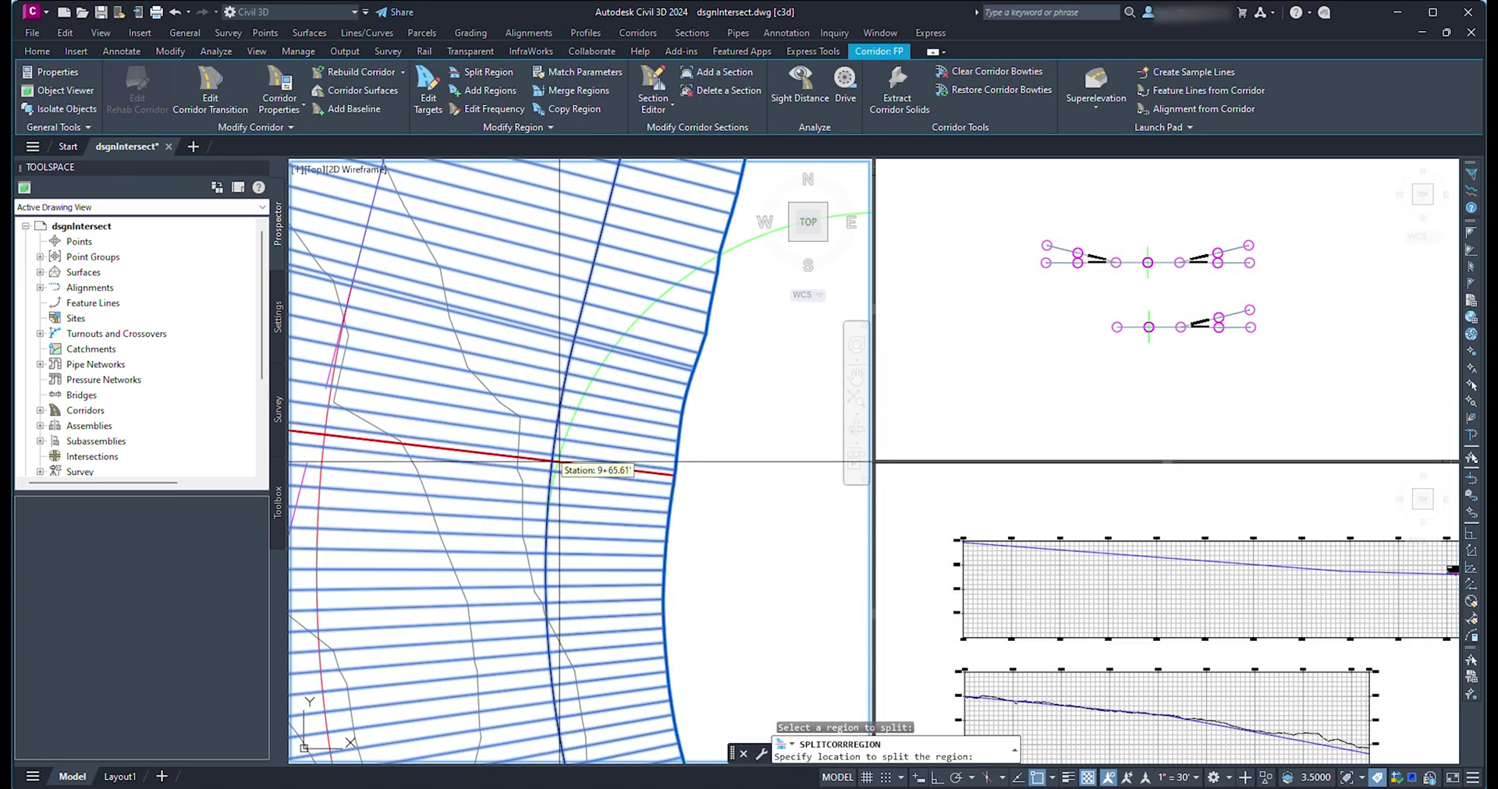
key(F3)
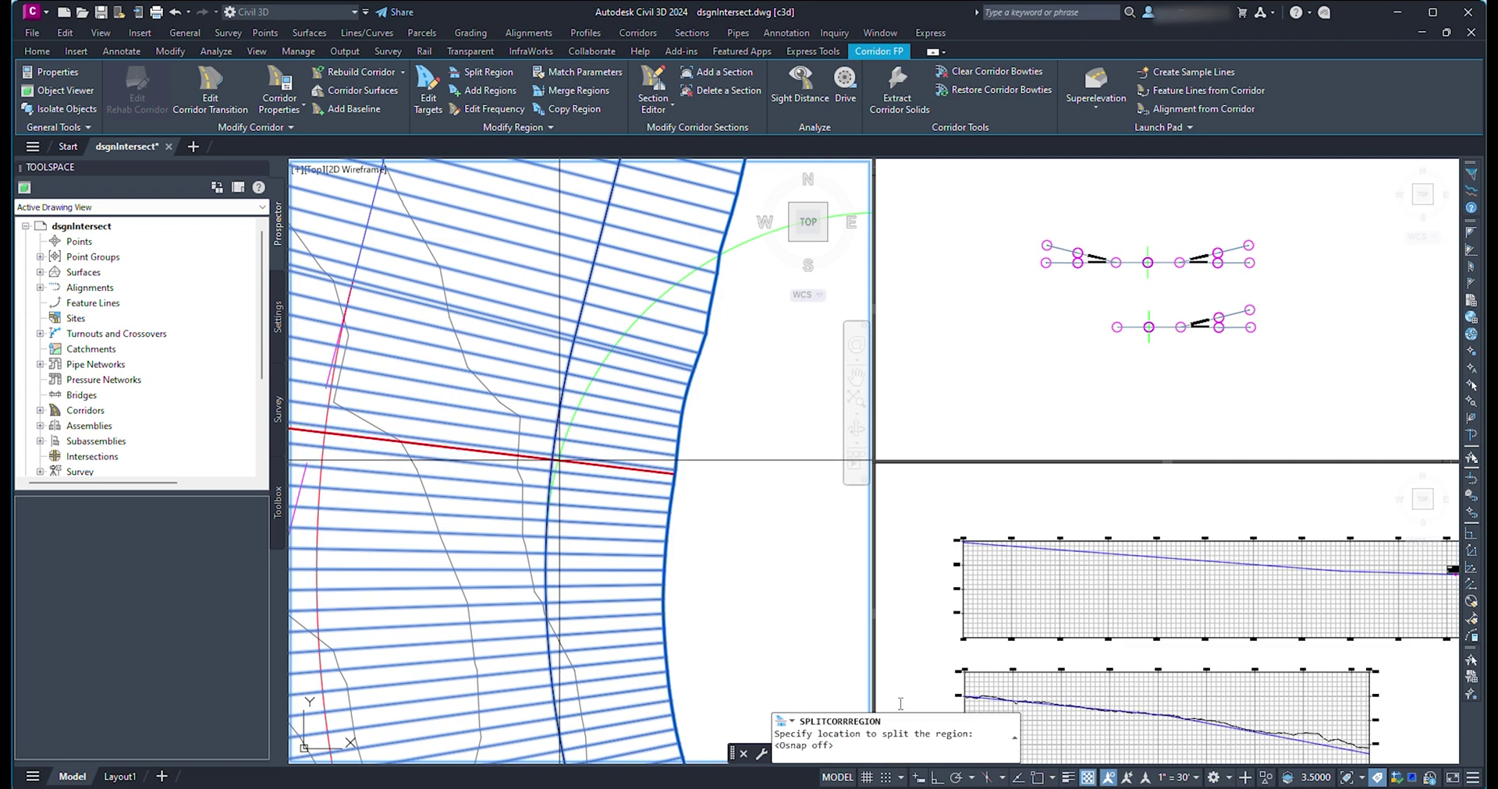
scroll(594, 409, up, 3)
click(593, 409)
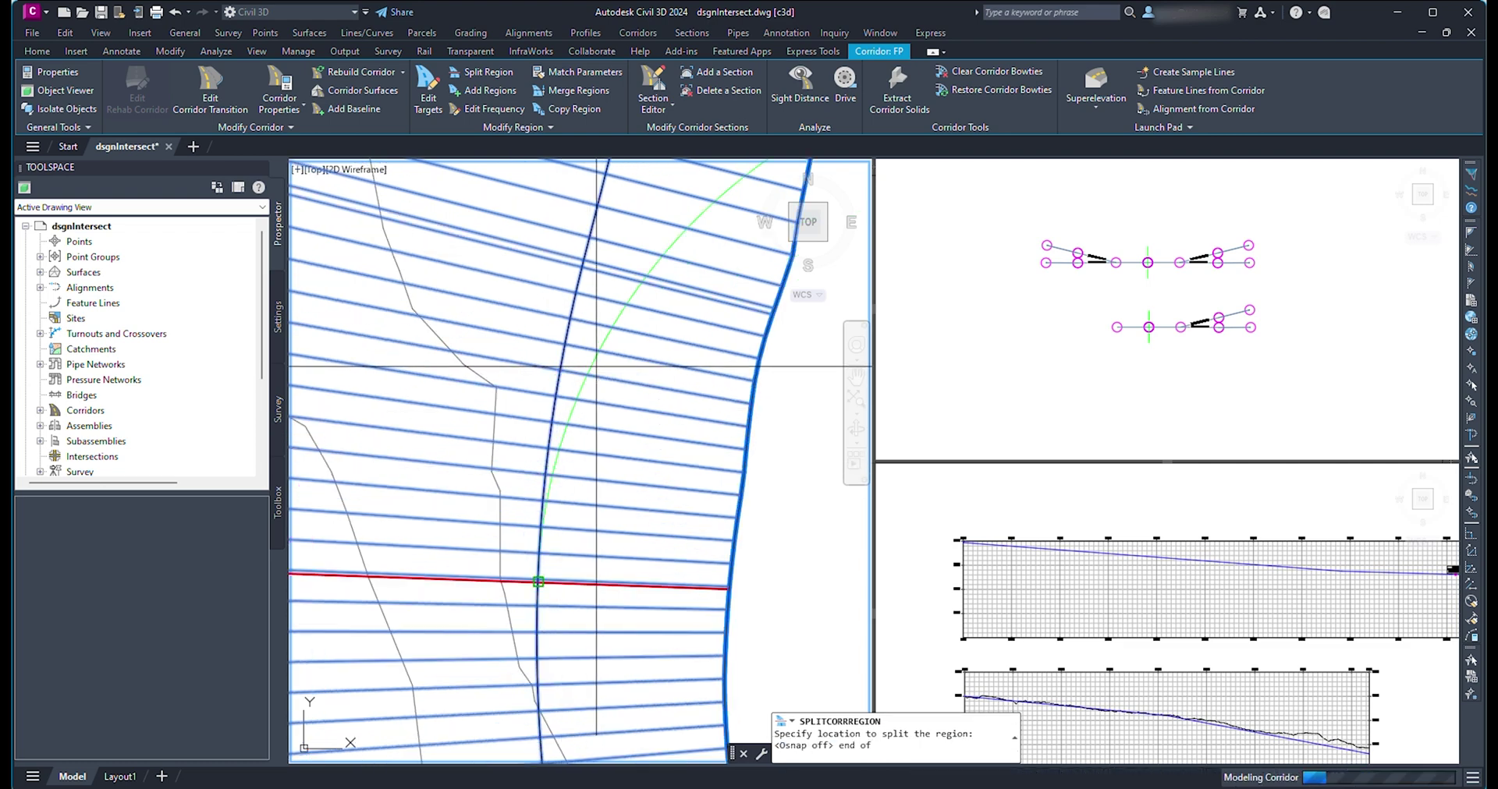
Split the corridor region again at the endpoint where the northern connected alignment meets Ventero Creek's right offset
scroll(596, 366, down, 6)
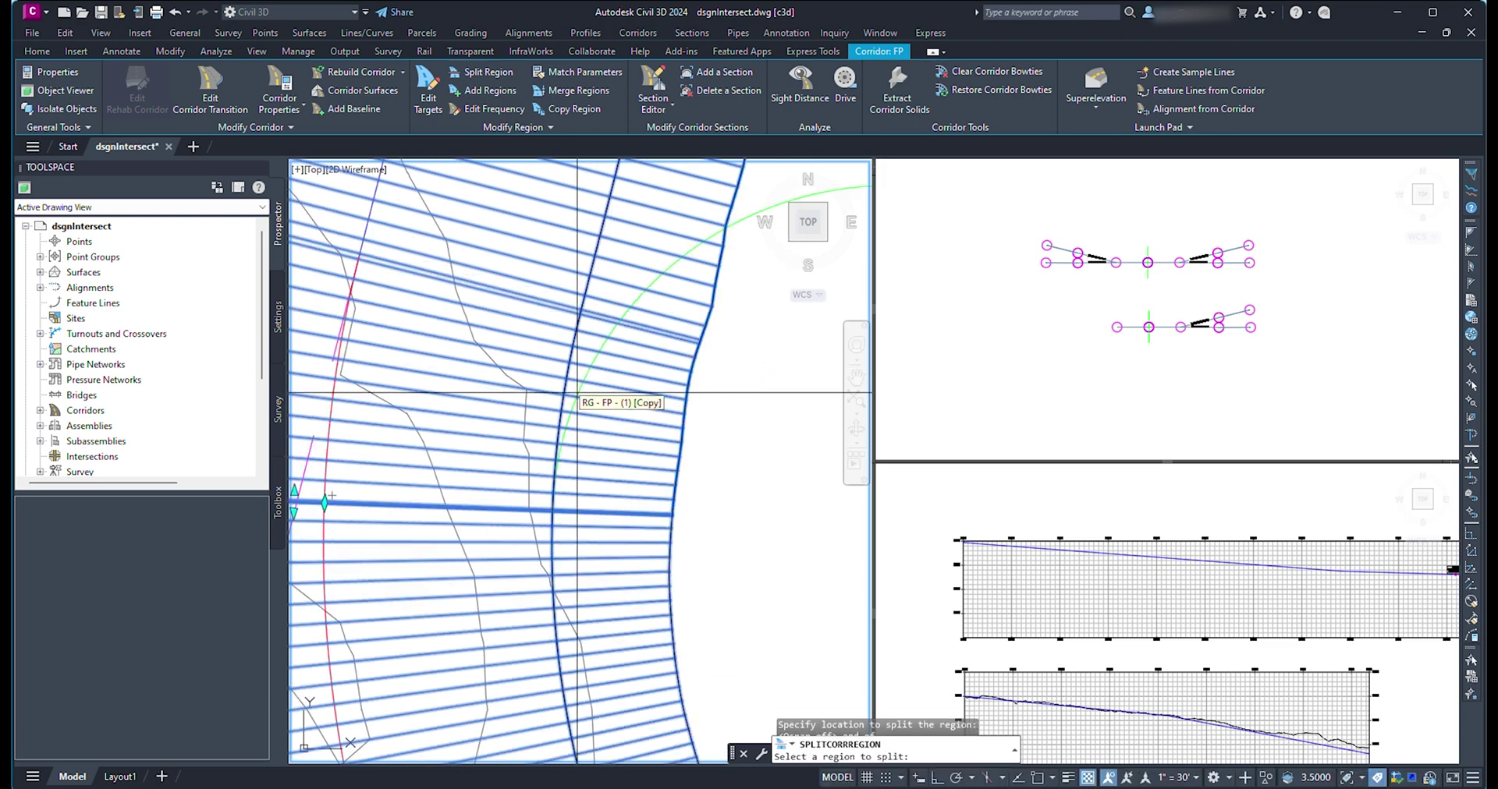
scroll(654, 492, up, 5)
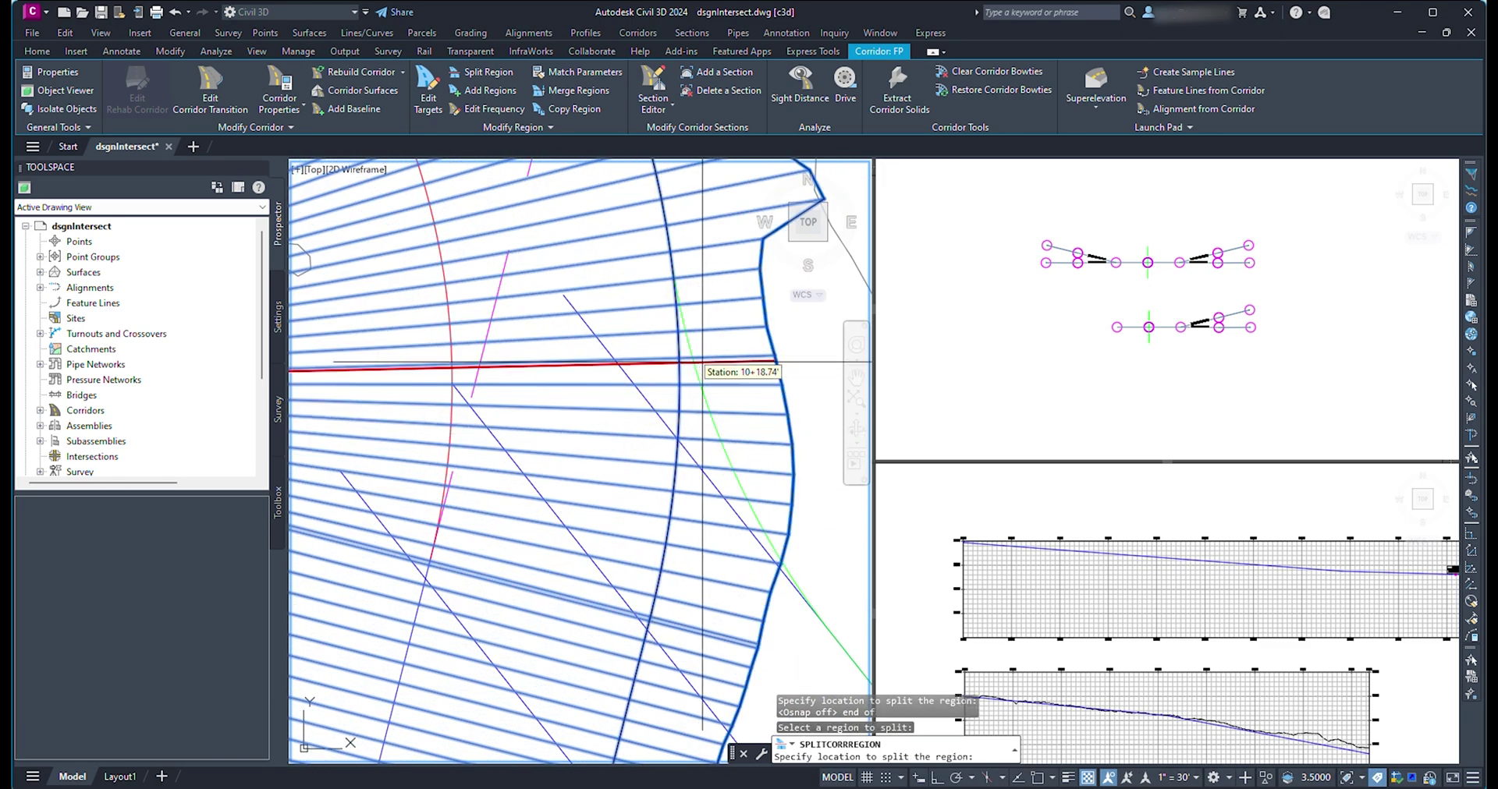
click(670, 335)
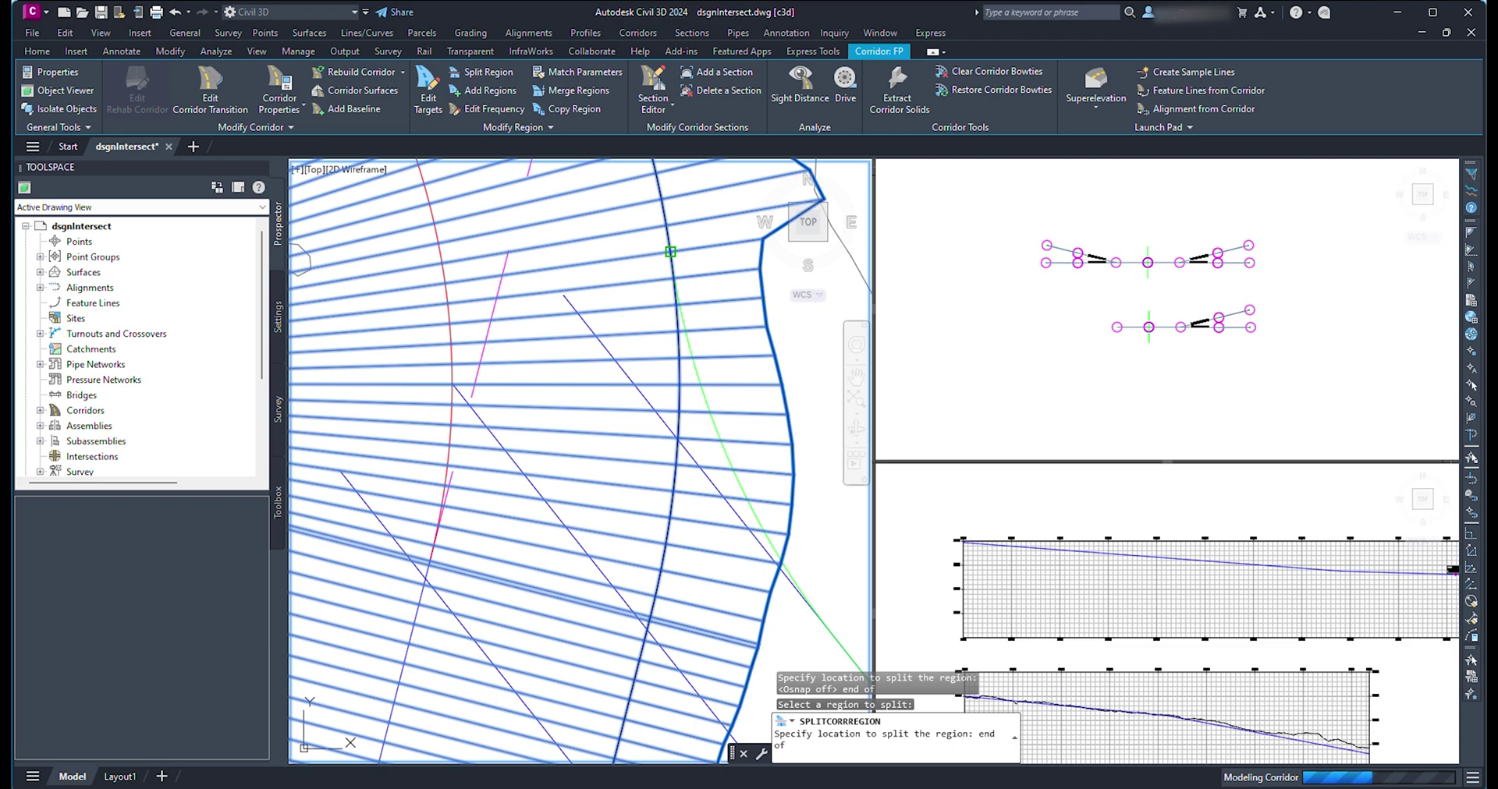
scroll(551, 388, down, 3)
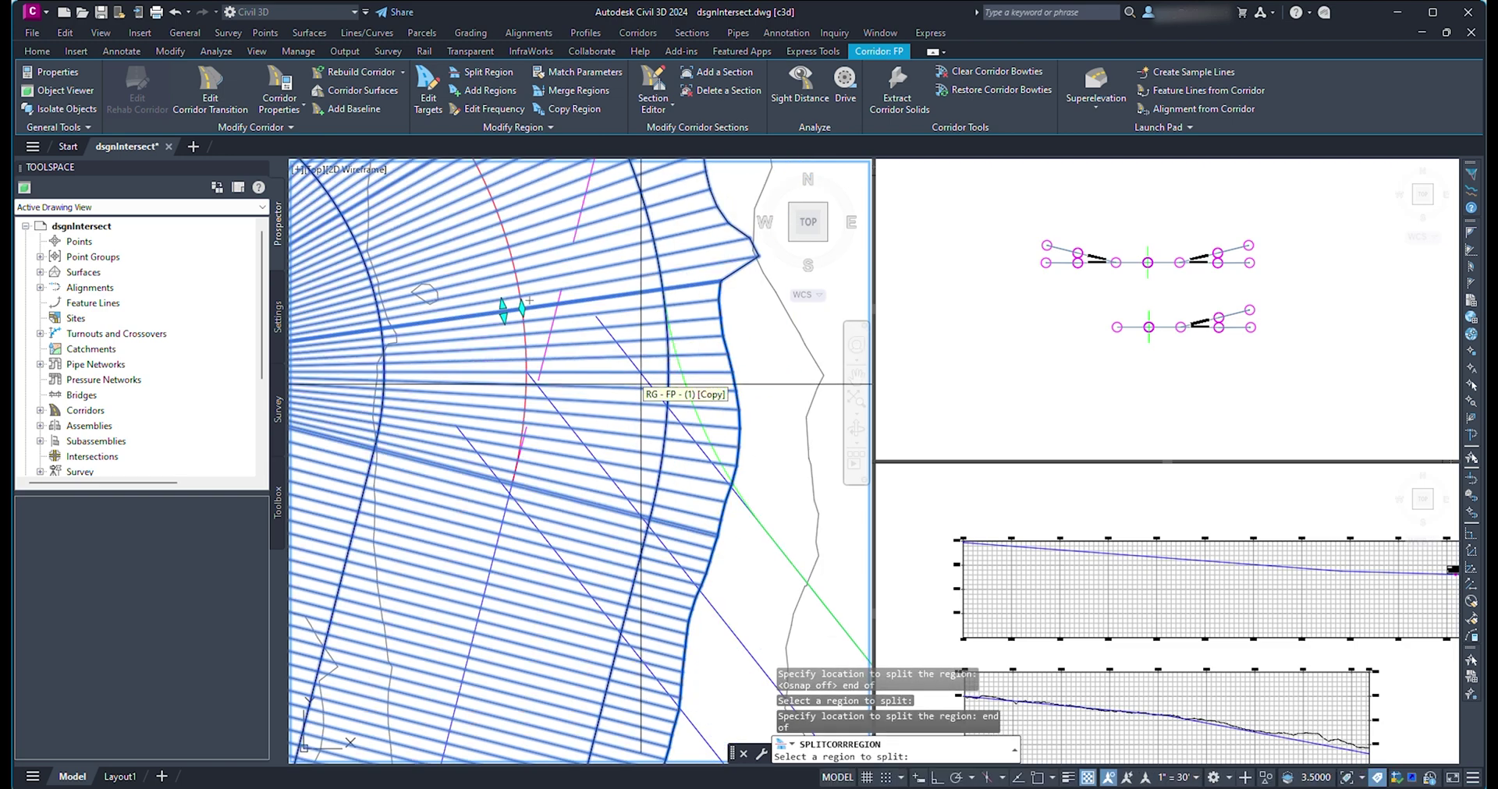
Create an assembly named "FP - Left Daylight" and place its baseline below the two existing assemblies
click(1146, 351)
scroll(1205, 334, up, 2)
scroll(1121, 379, down, 1)
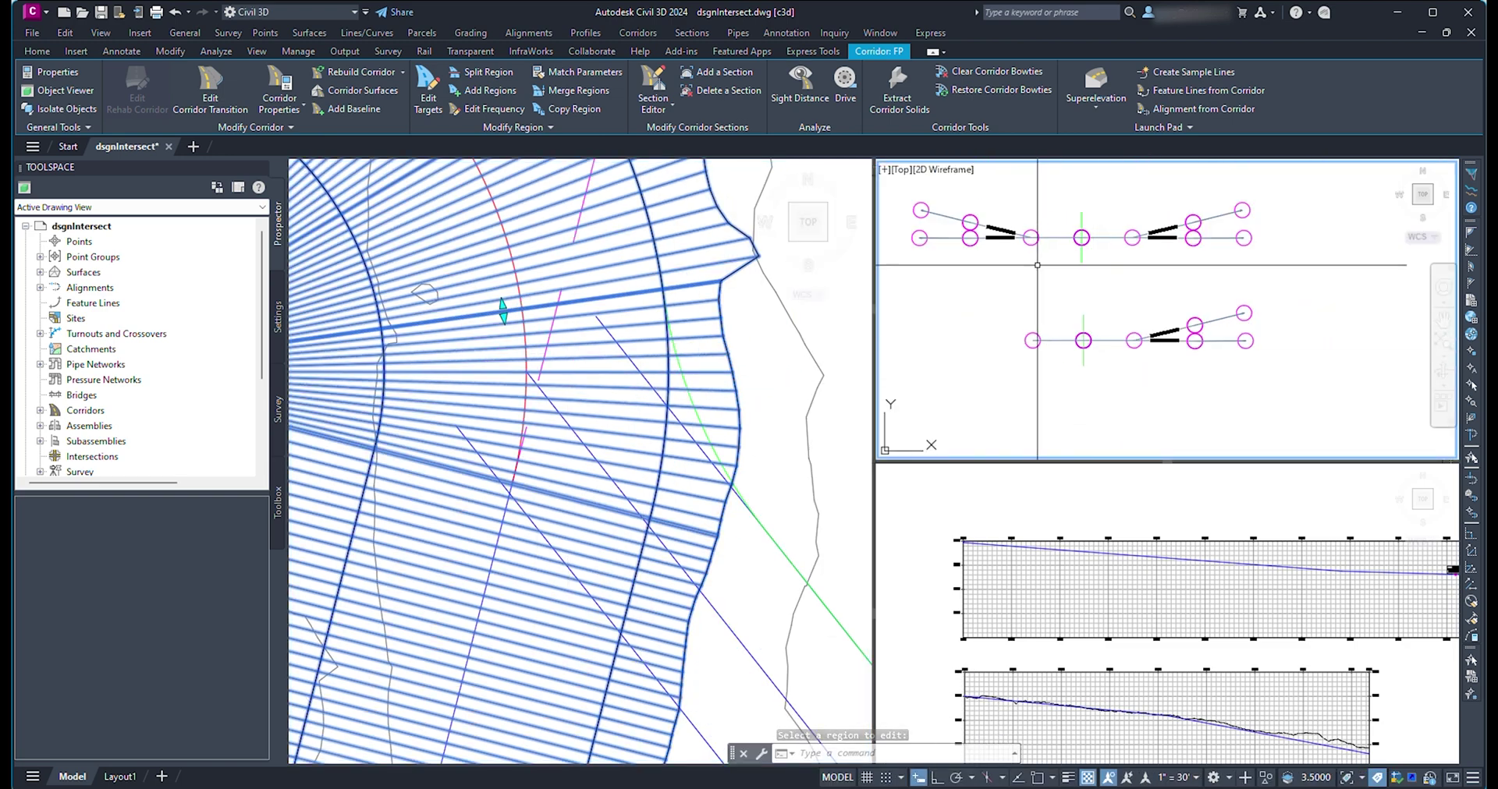
click(628, 33)
click(624, 55)
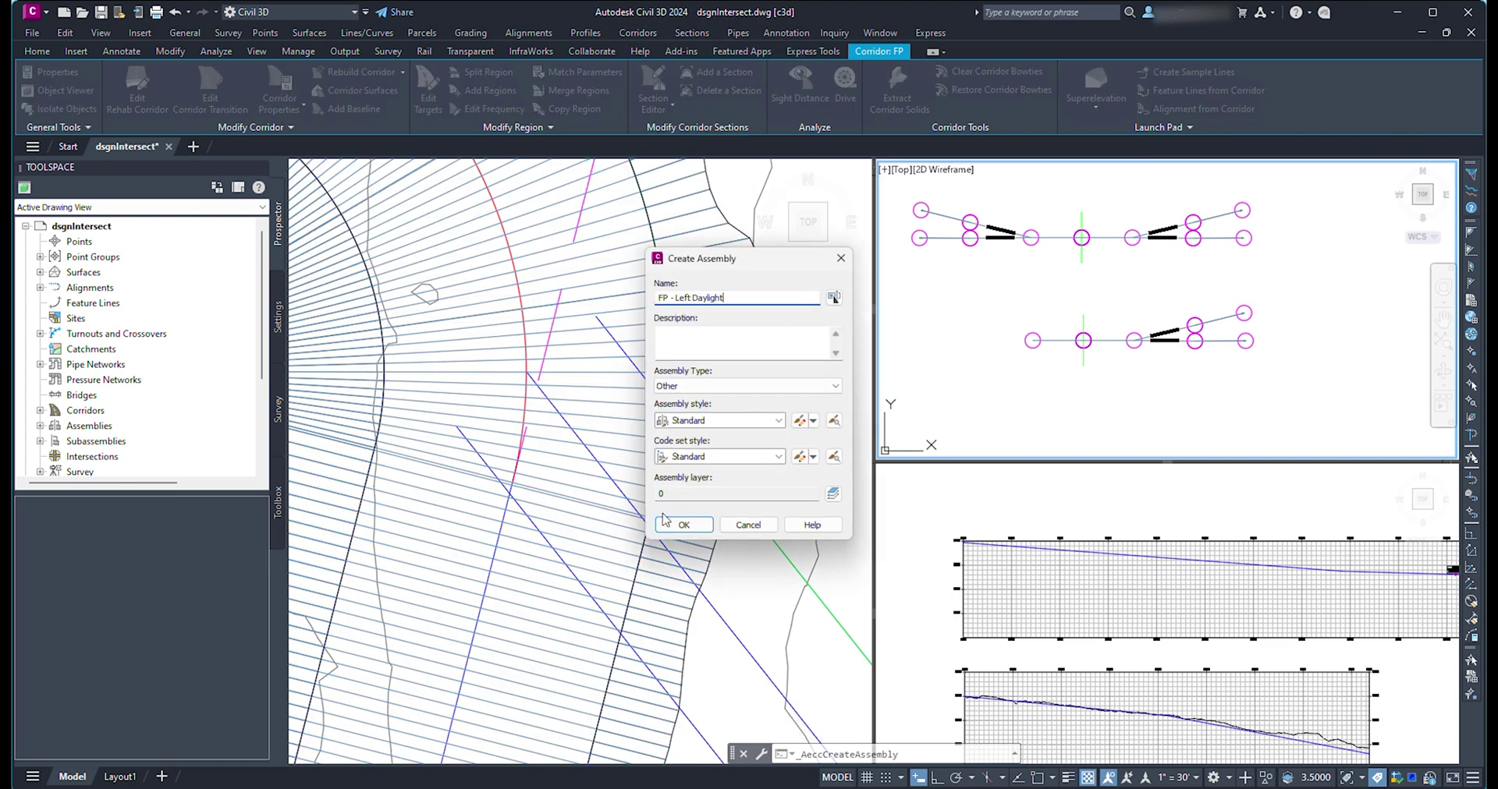
click(676, 525)
click(1080, 410)
Copy the first assembly's left-side subassemblies onto the FP - Left Daylight baseline
scroll(1090, 348, down, 1)
middle_drag(1090, 335, 1032, 452)
click(1056, 307)
click(961, 241)
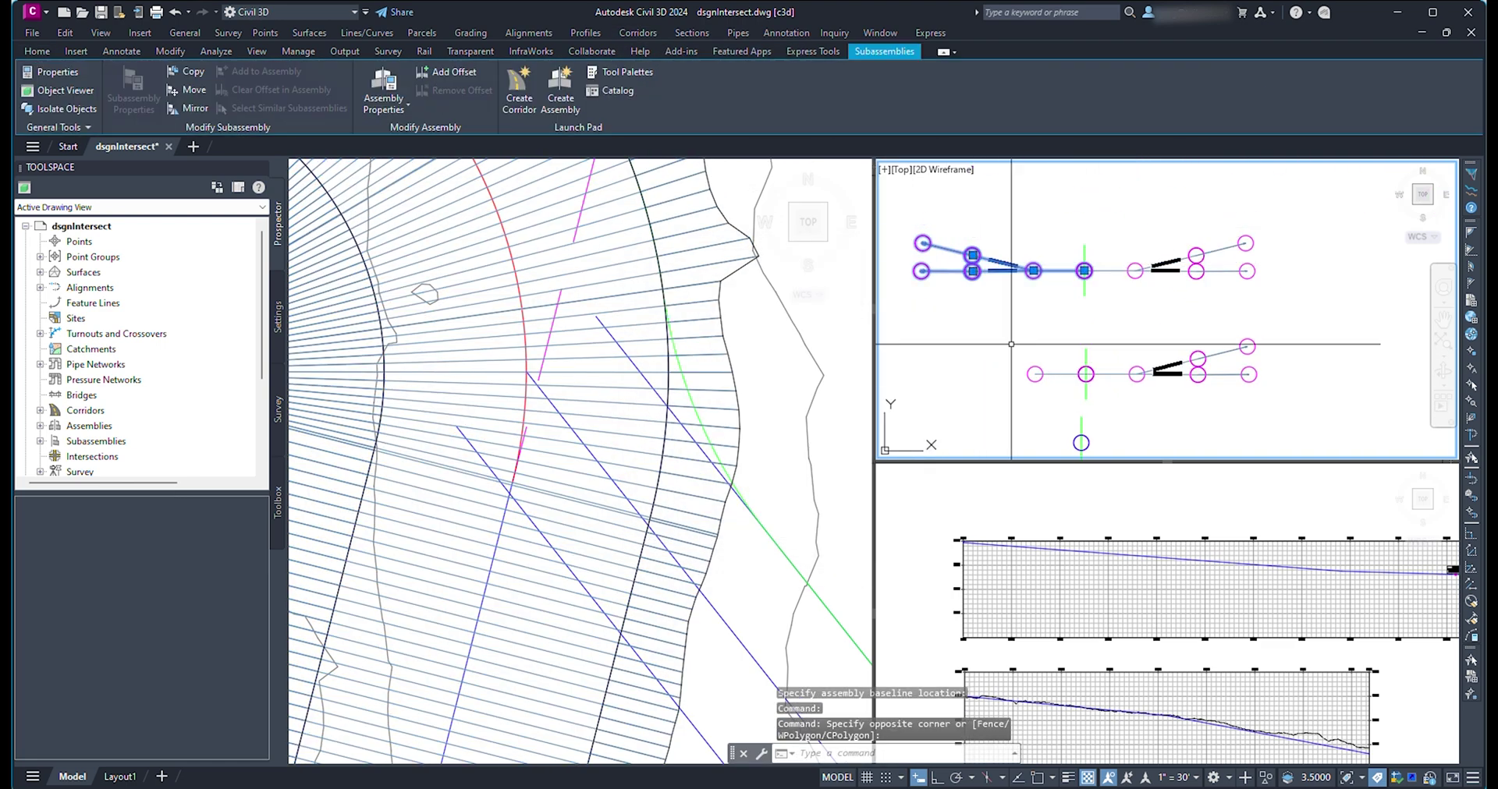
click(185, 72)
click(1080, 443)
key(Escape)
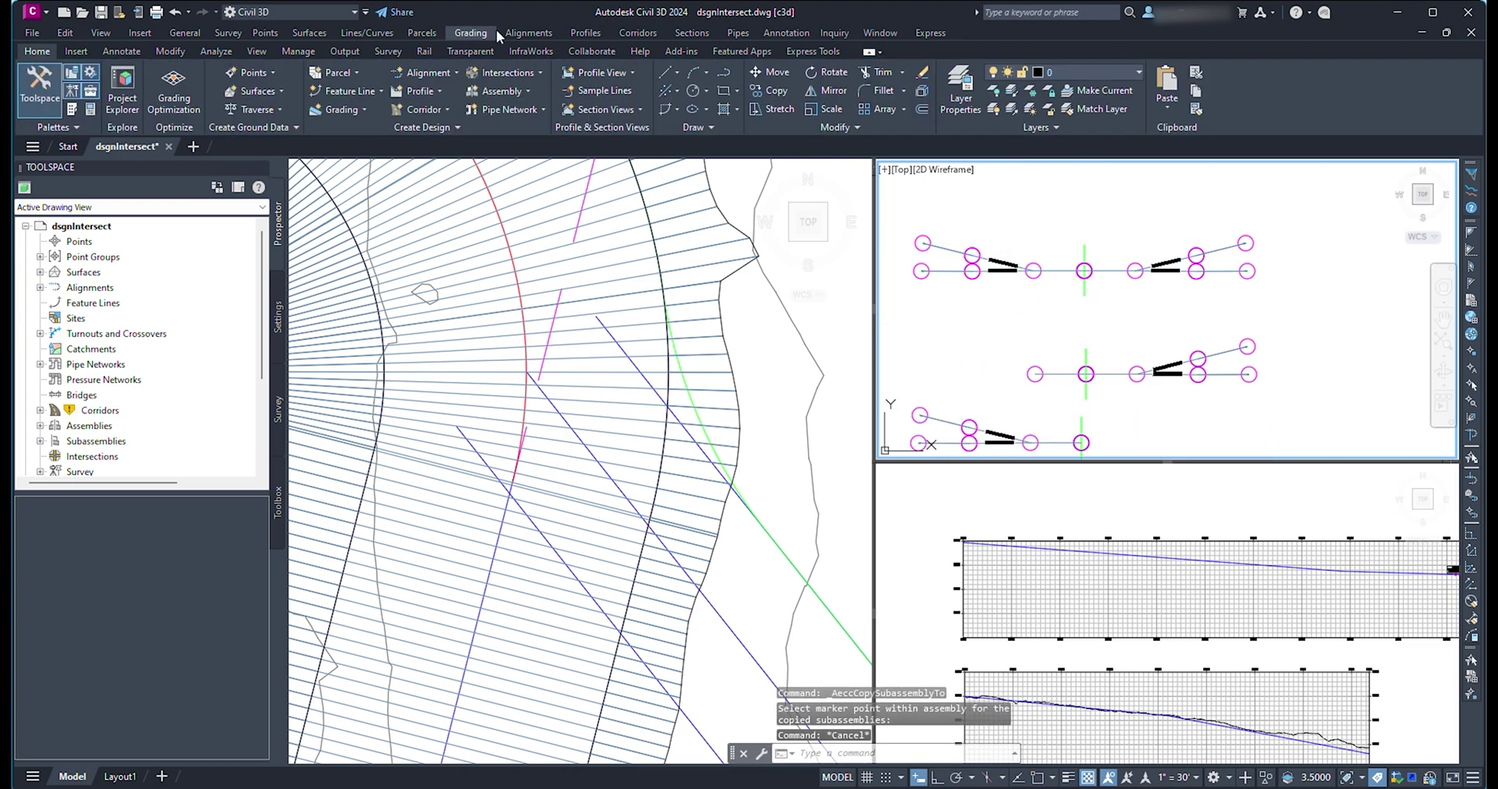
Attach a right-side LinkWidthAndSlope subassembly with a 10 ft width and 0% slope to the FP - Left Daylight baseline
click(637, 33)
click(671, 94)
click(628, 569)
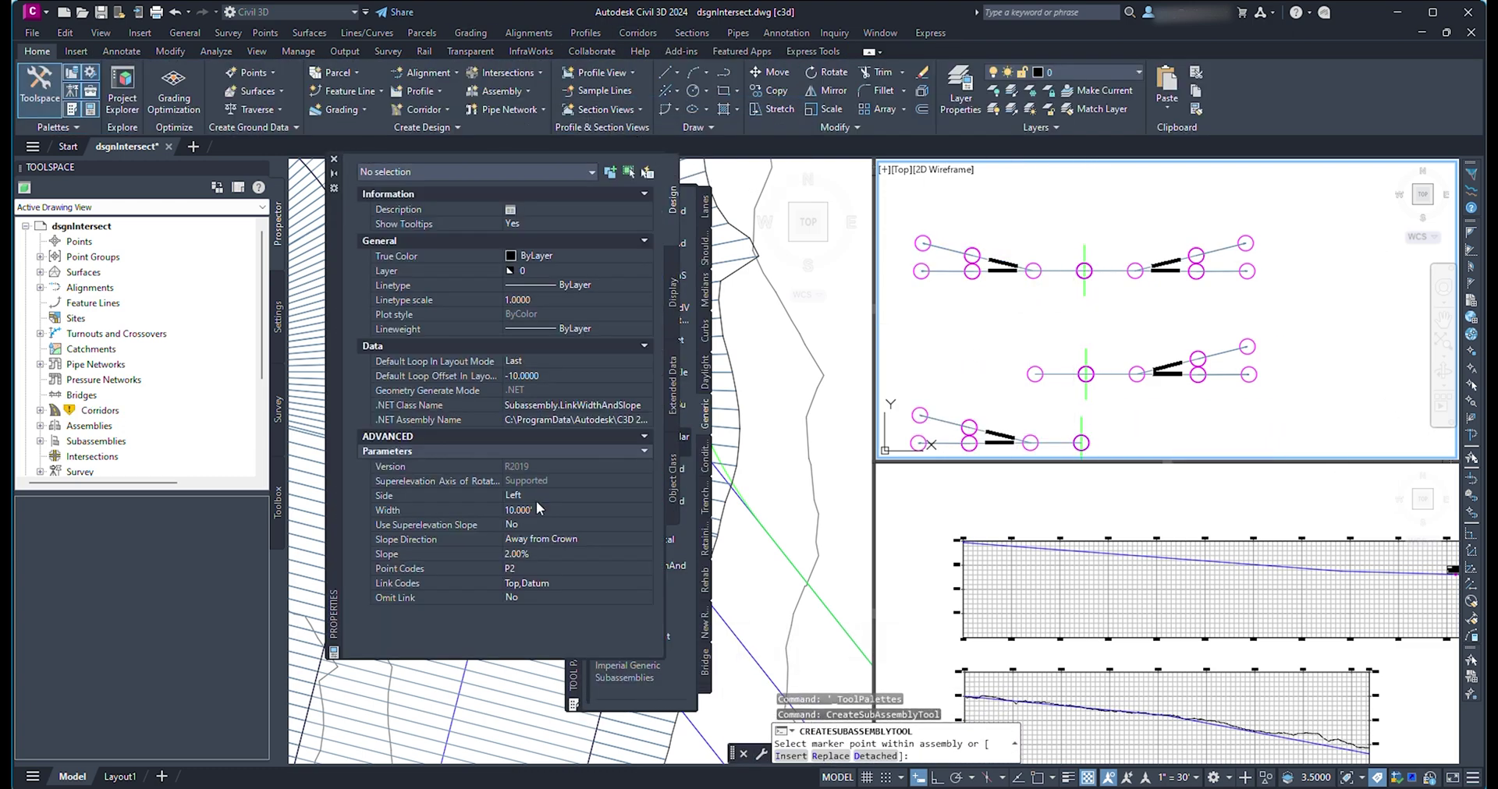
click(543, 495)
click(543, 525)
click(543, 552)
text(0)
key(Return)
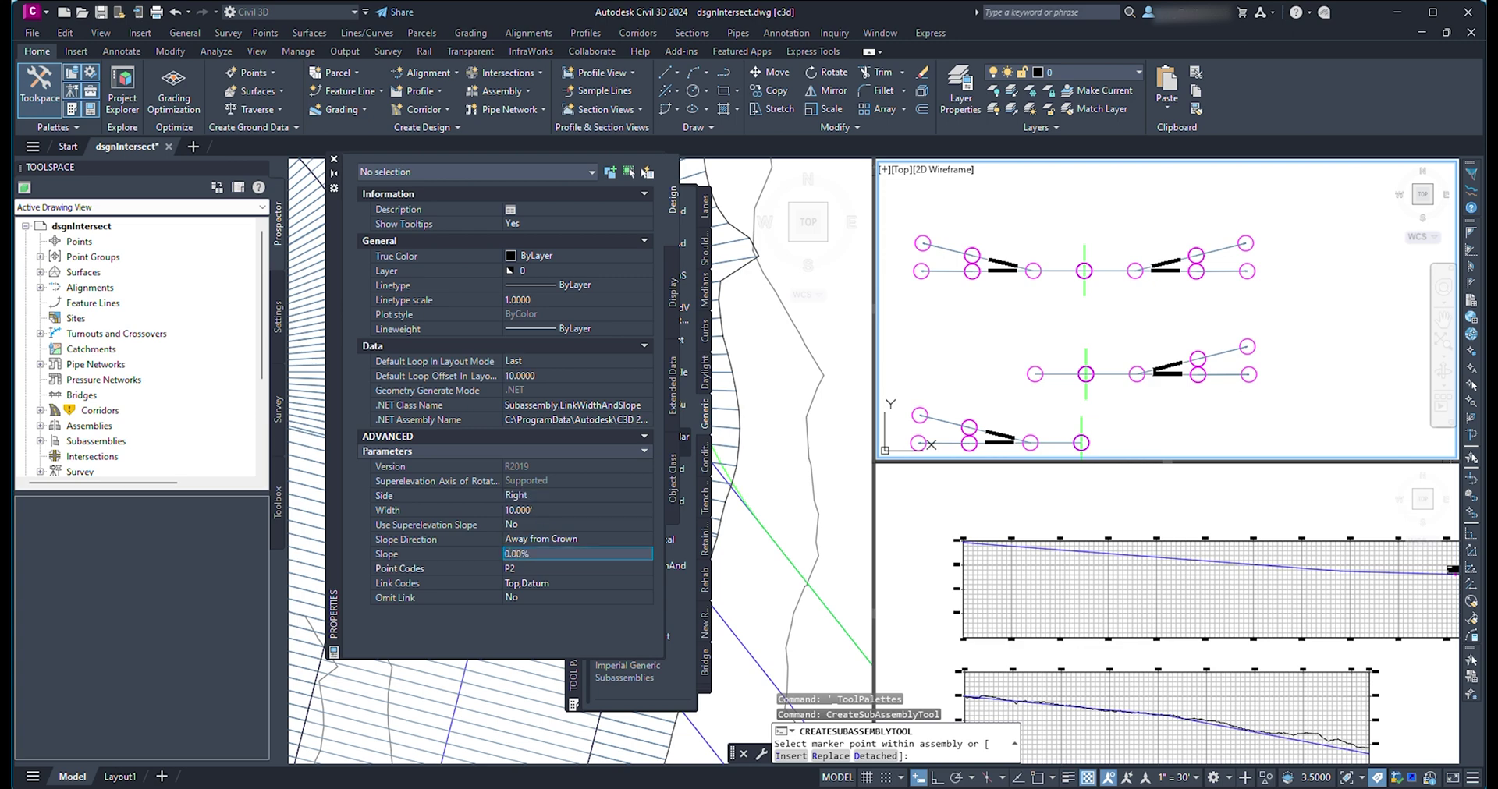
click(1091, 442)
click(1145, 518)
key(Return)
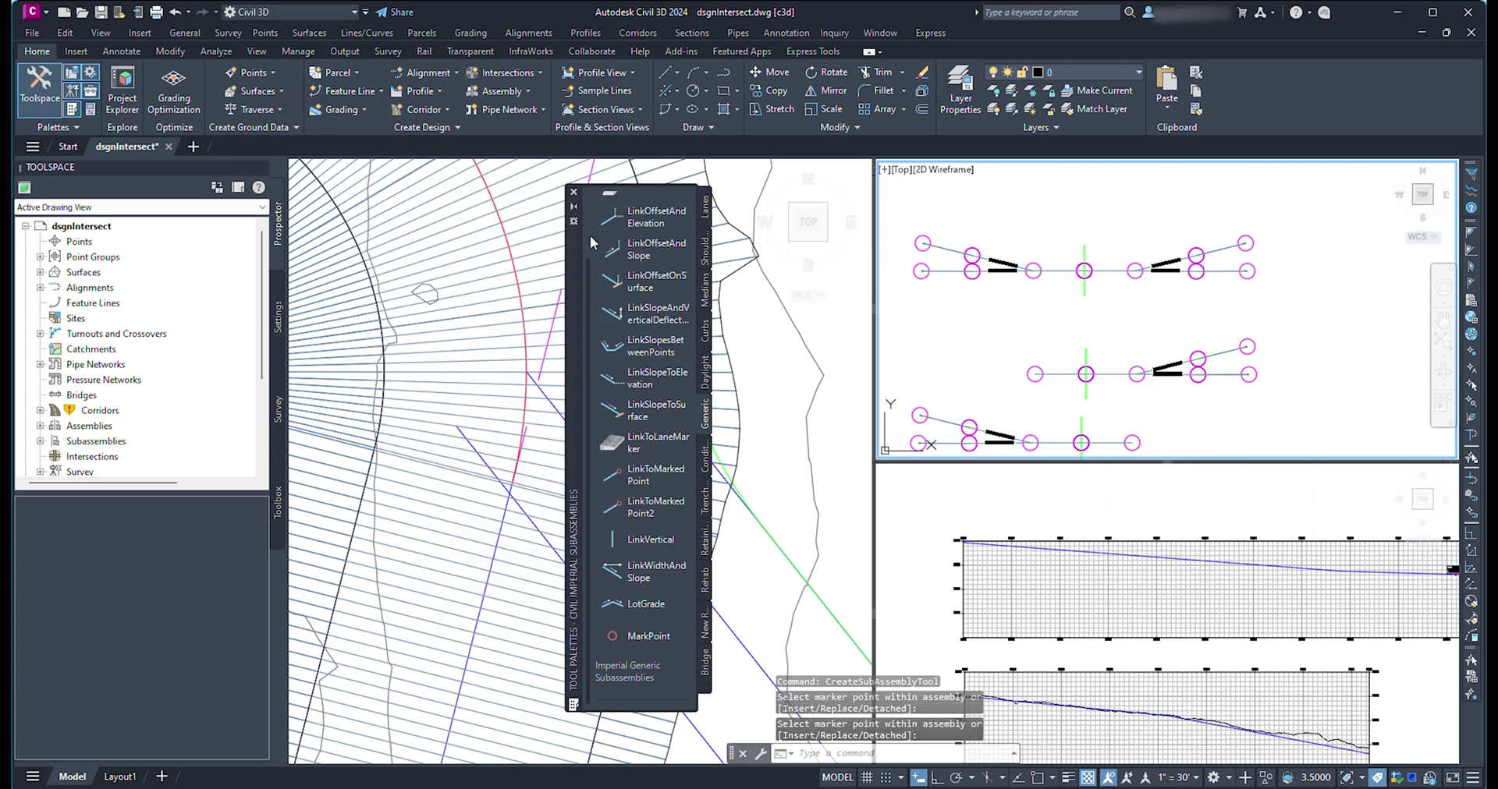
Change the assembly of the FP corridor region between the two split points at the confluence to FP - Left Daylight
click(573, 193)
click(565, 441)
click(503, 308)
click(519, 128)
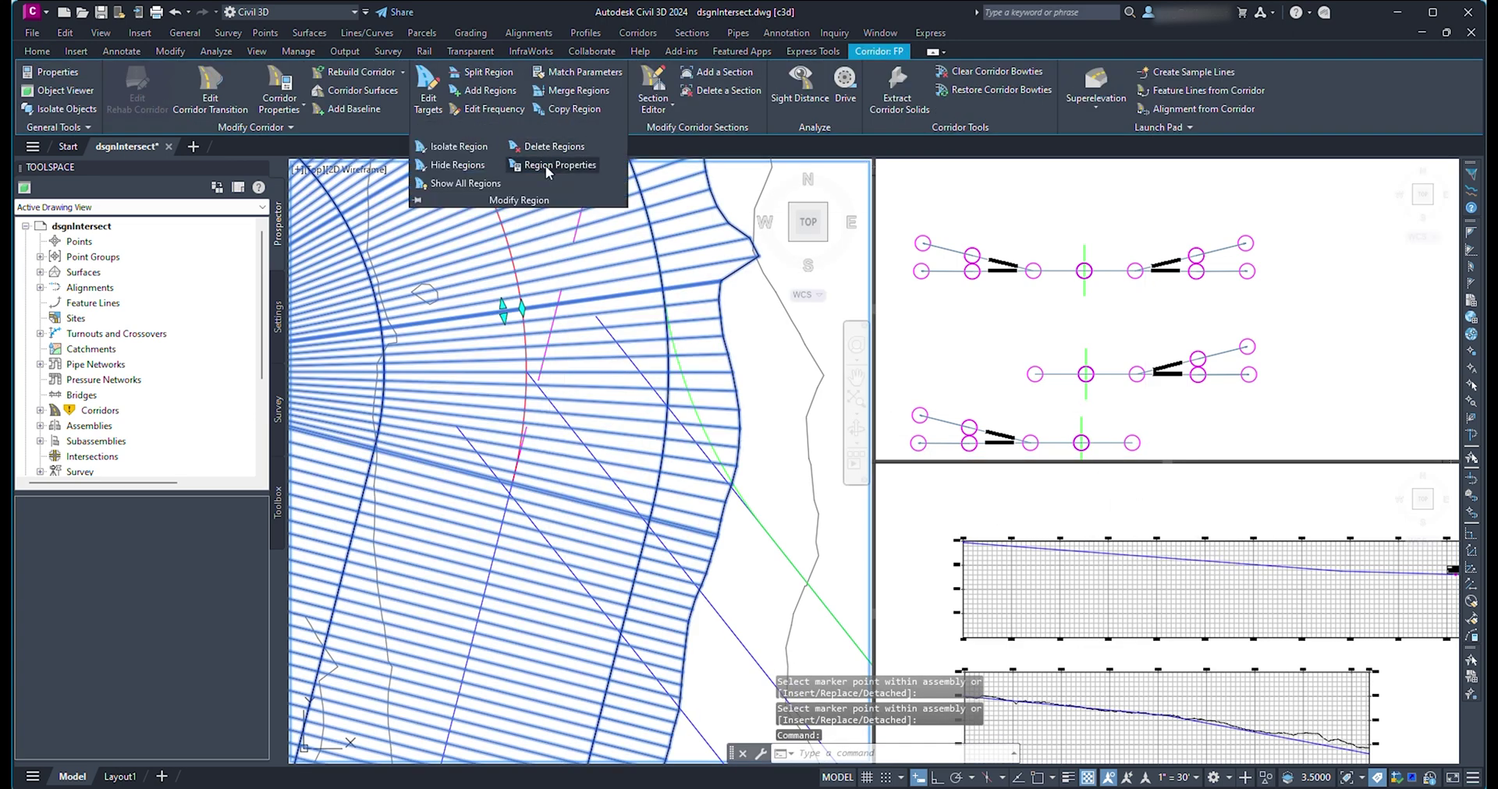
click(545, 165)
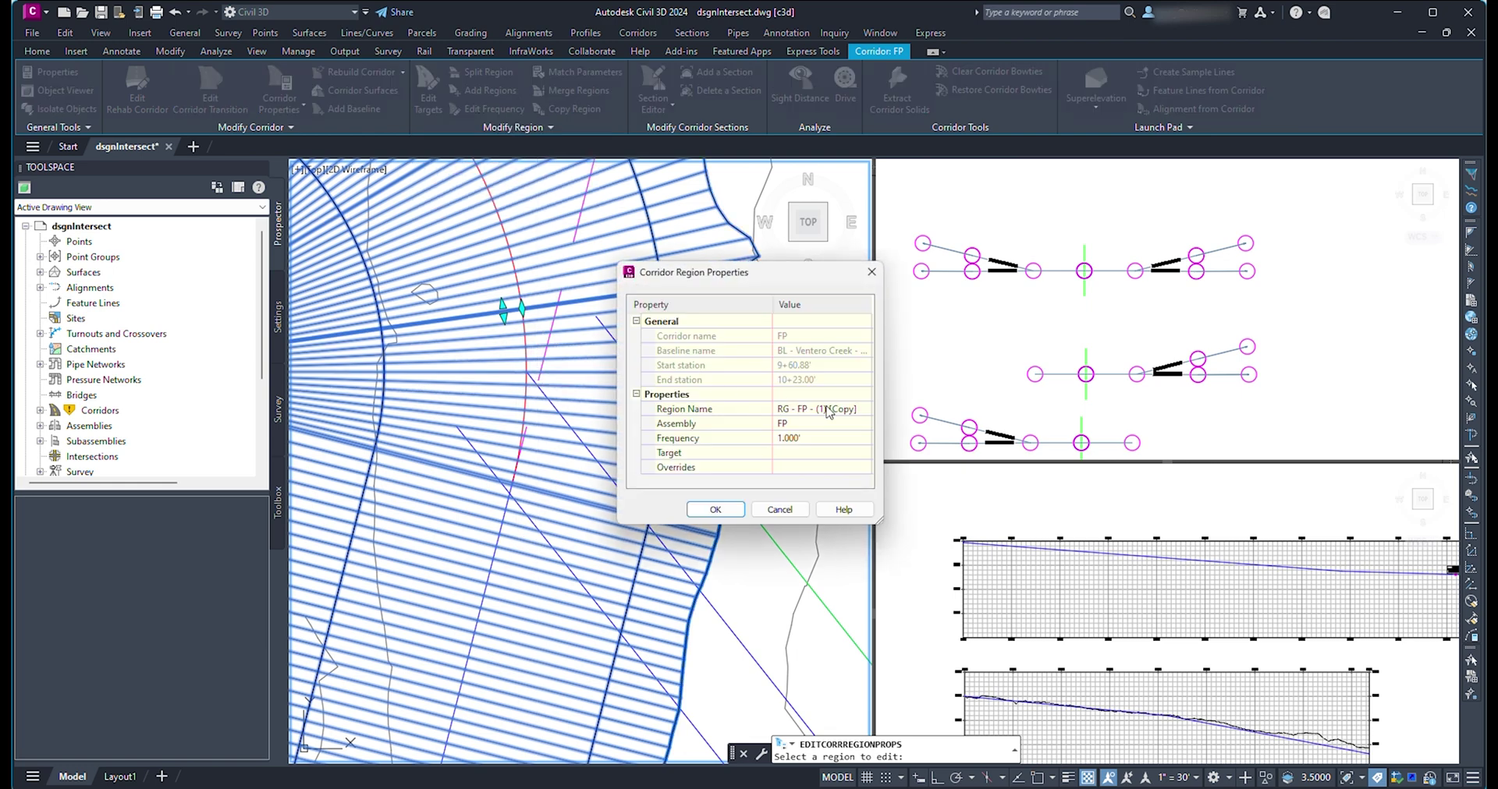
click(862, 425)
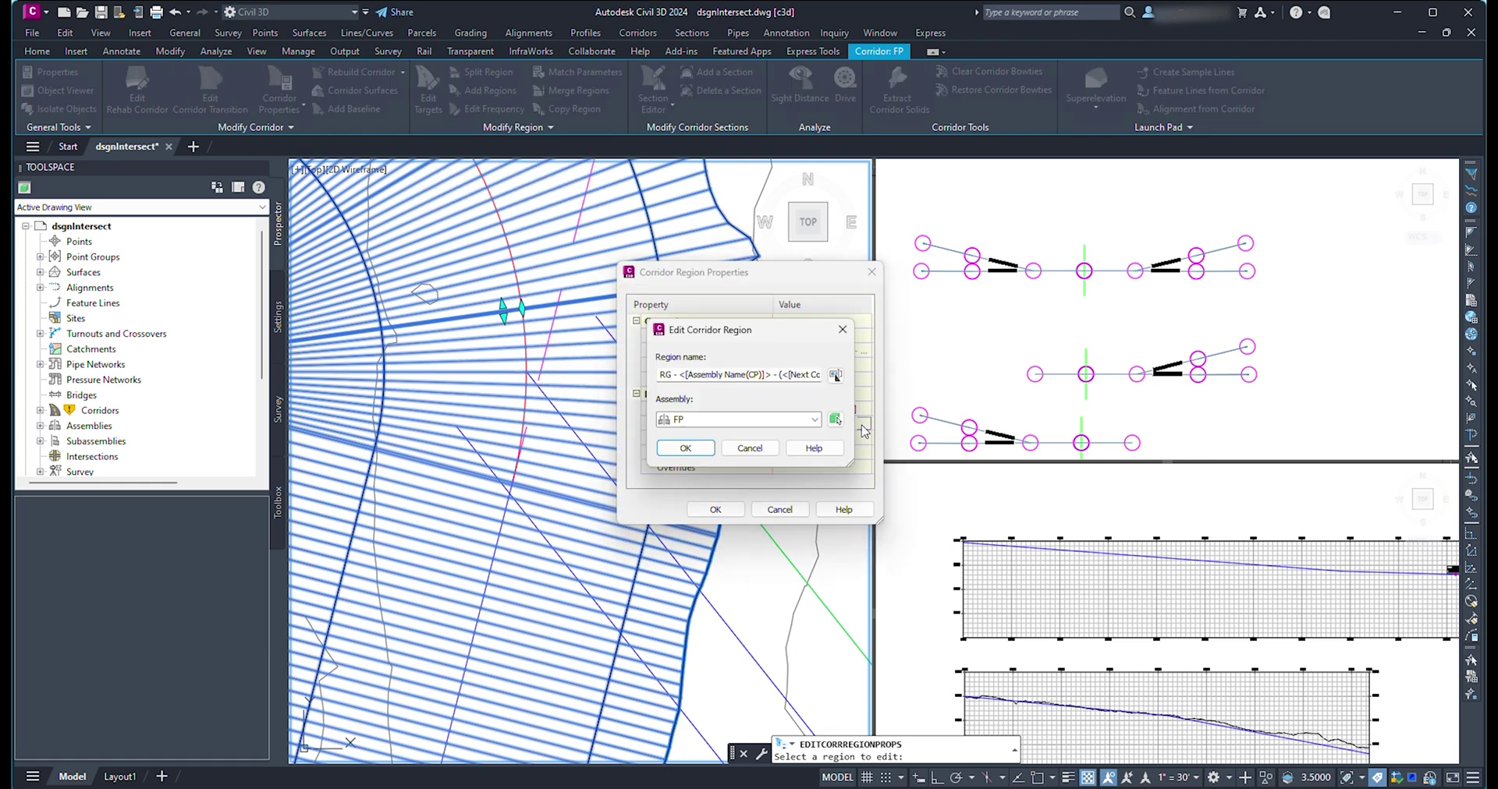
click(808, 420)
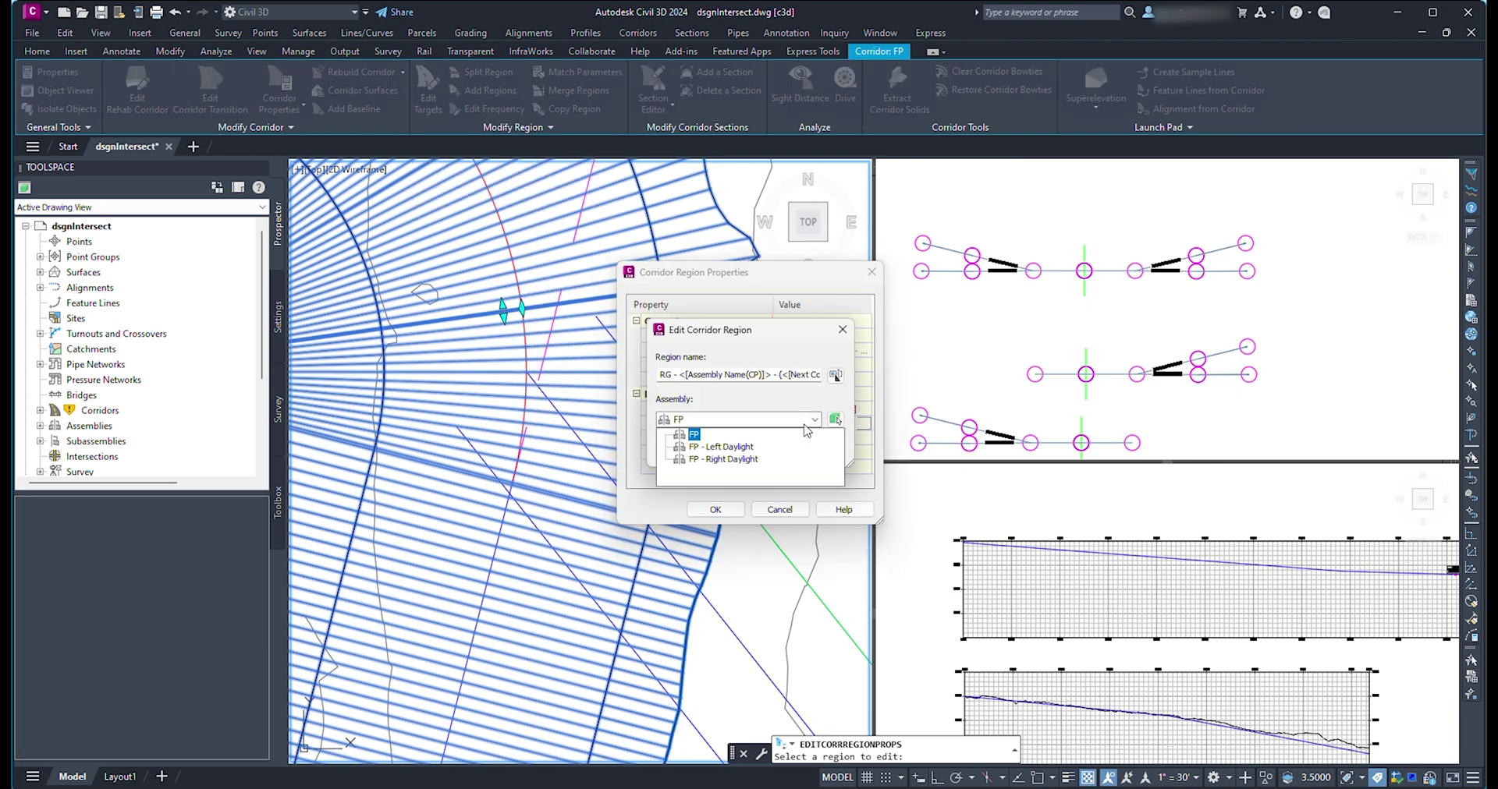
click(719, 460)
click(699, 454)
click(715, 510)
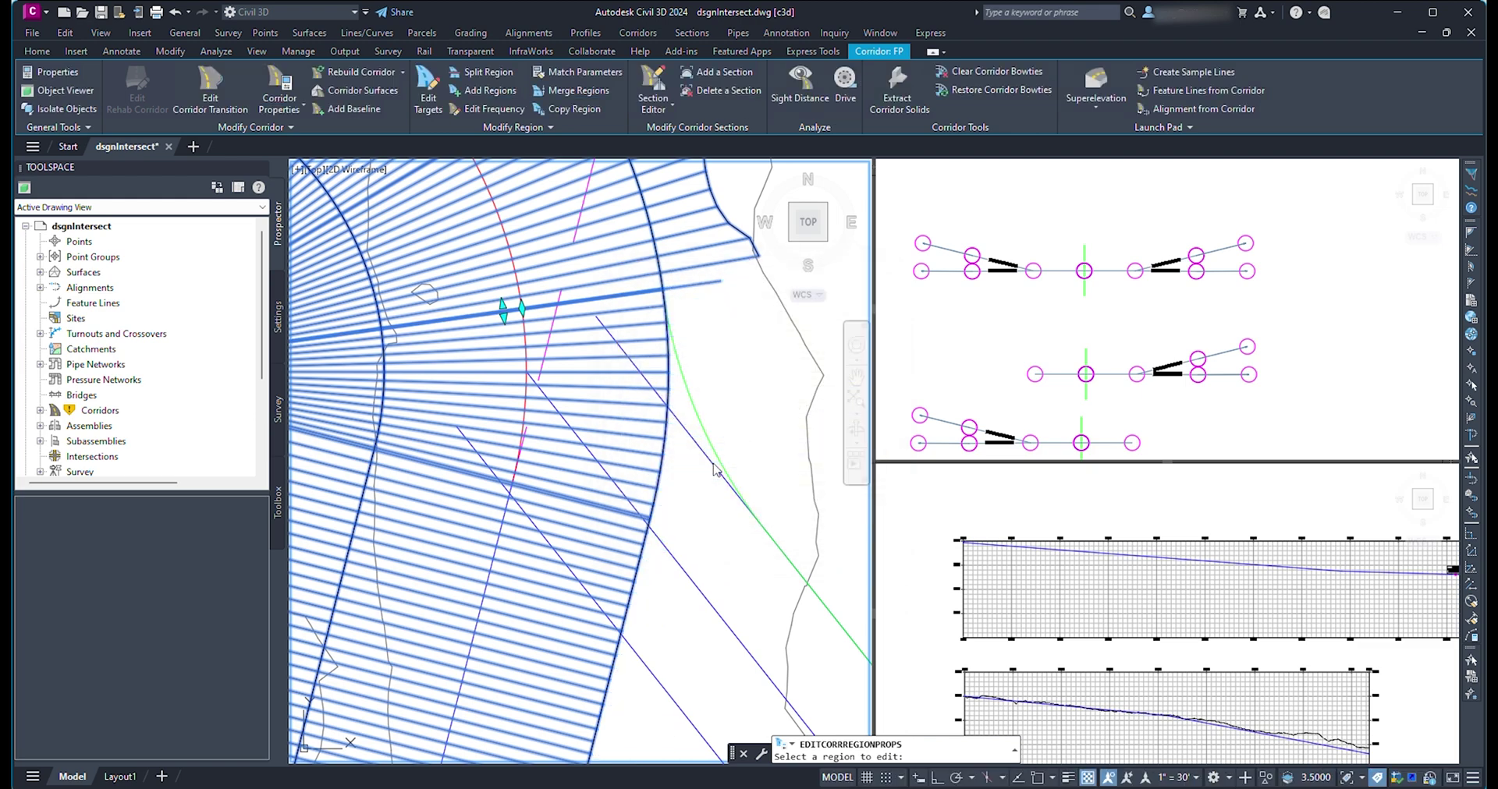
scroll(717, 406, down, 3)
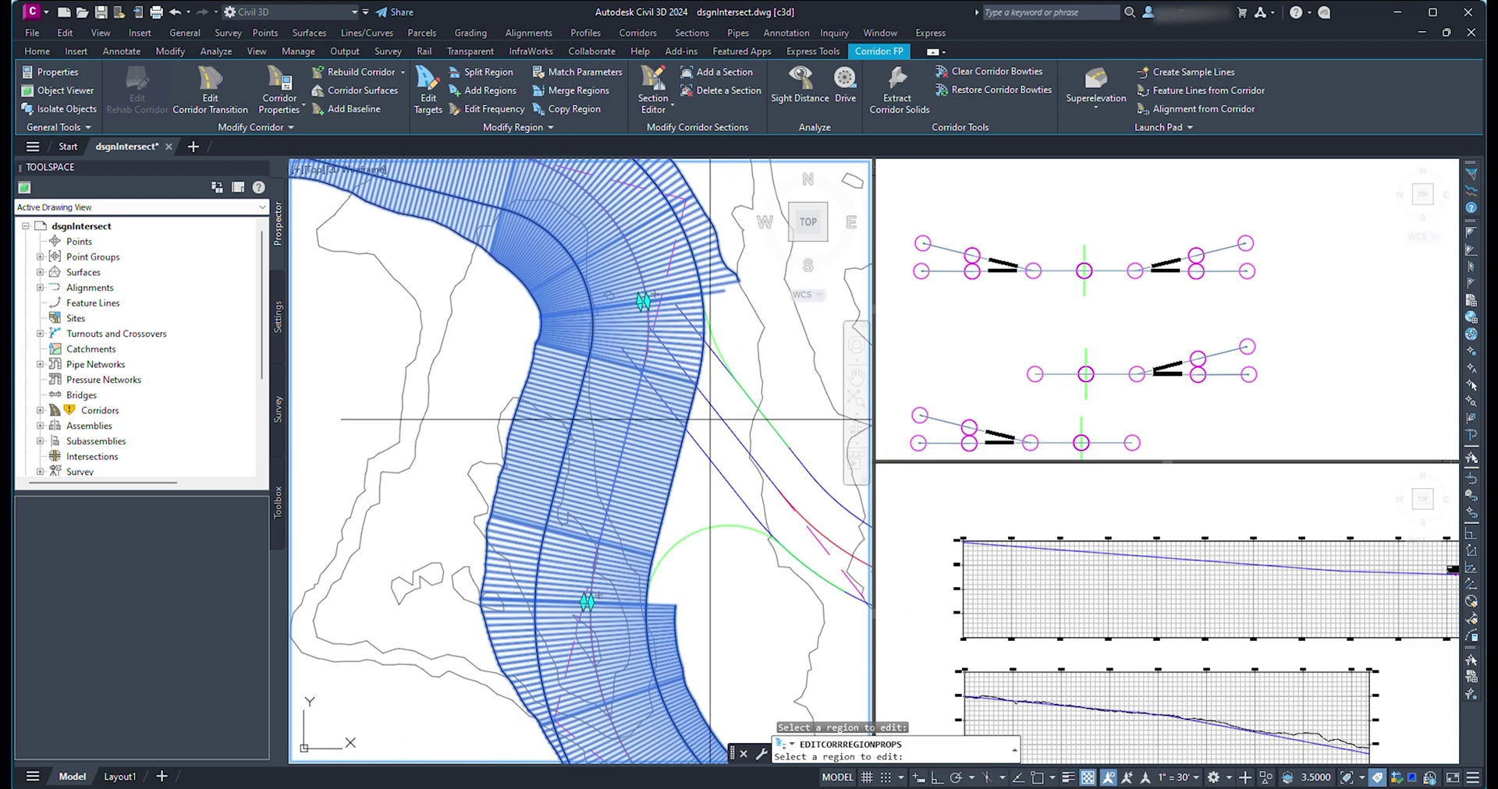
key(Escape)
key(Escape)
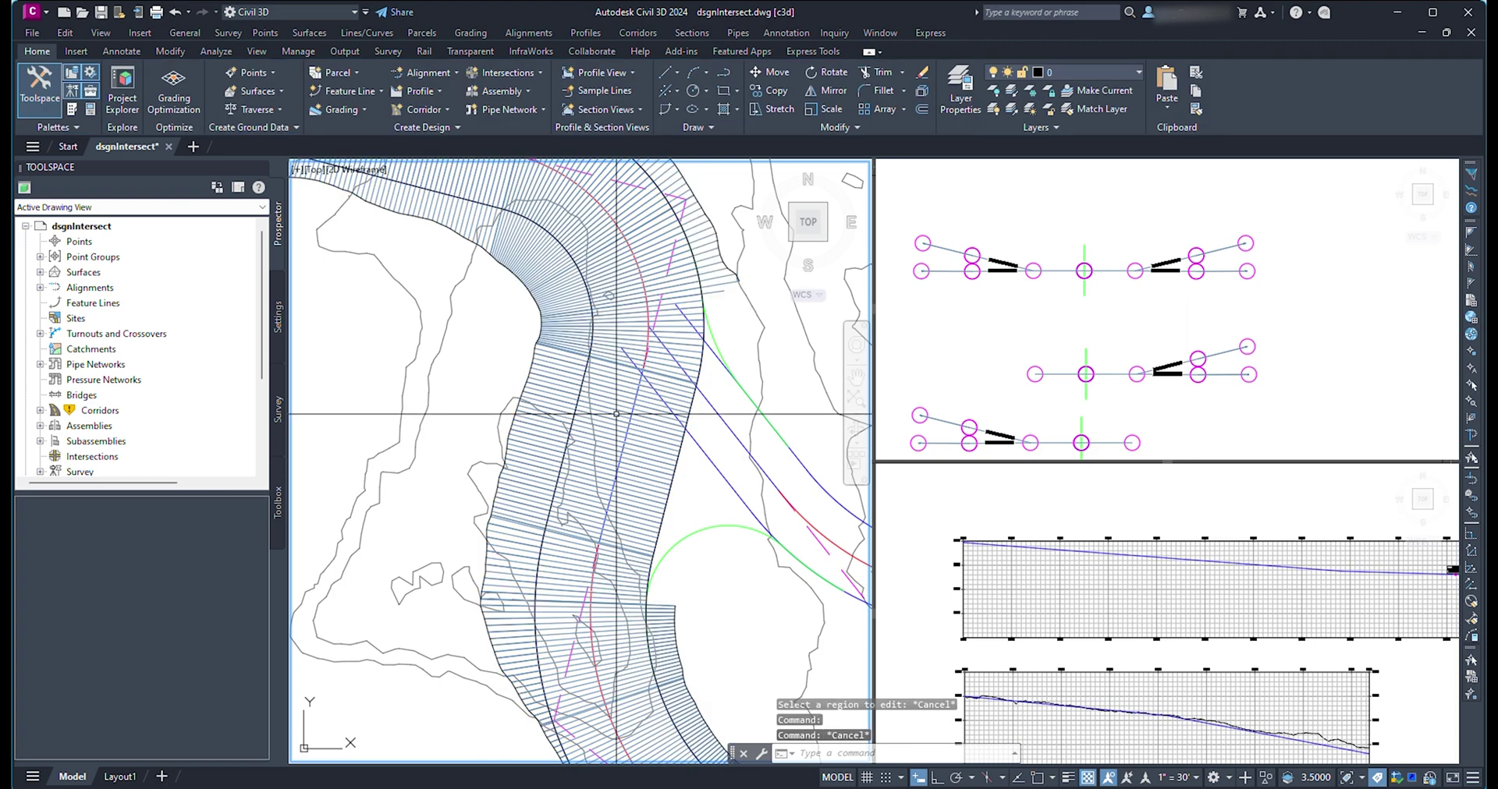
Set the unassigned surface targets of the confluence's left-daylight region to the eg2020Ventero surface
click(686, 415)
click(66, 434)
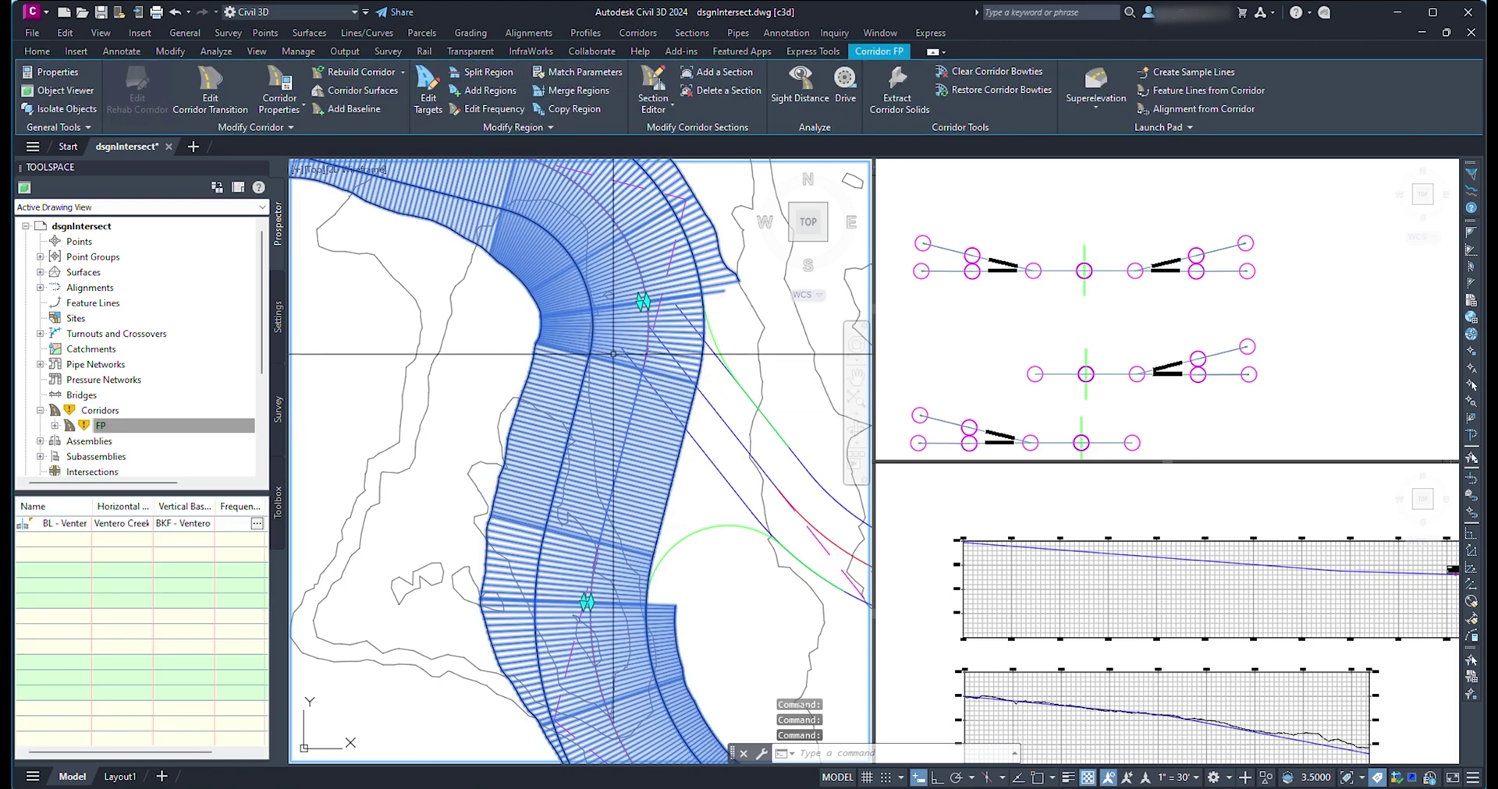
click(428, 87)
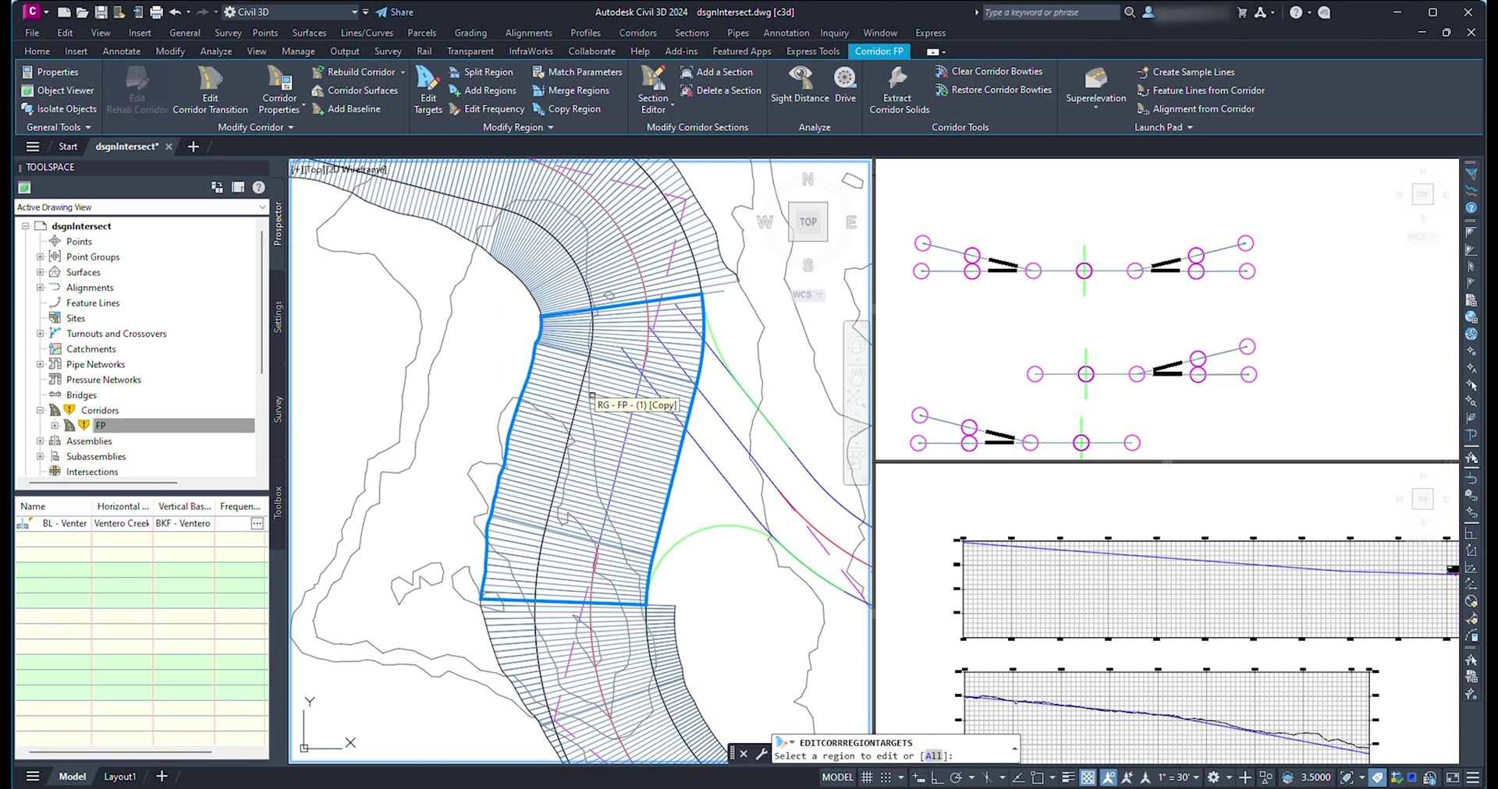
click(591, 396)
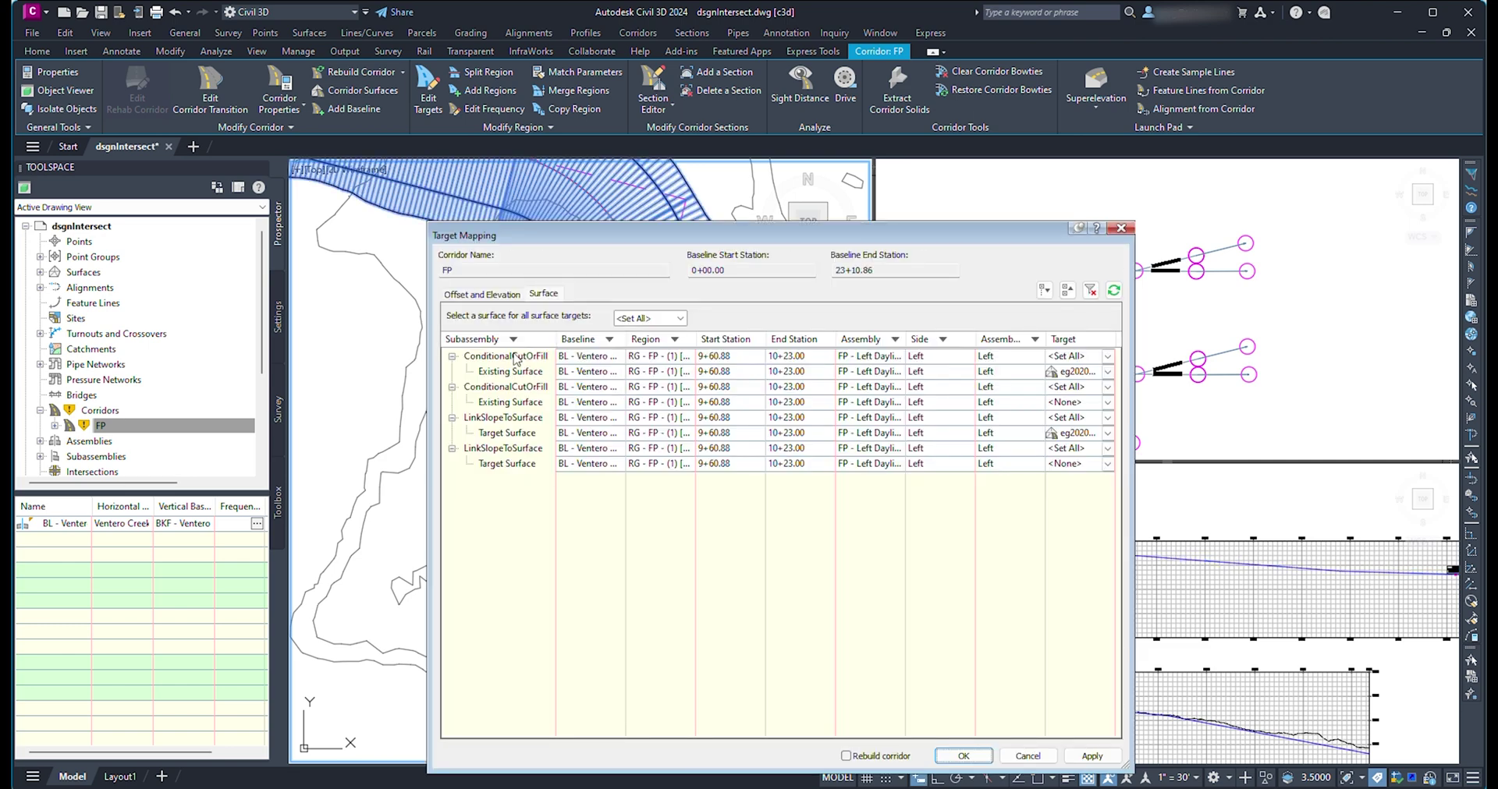
click(1069, 465)
click(1065, 492)
click(1066, 401)
click(1048, 434)
Check the region's left and right offset and elevation targets, accept the target mapping and rebuild the FP corridor
click(481, 295)
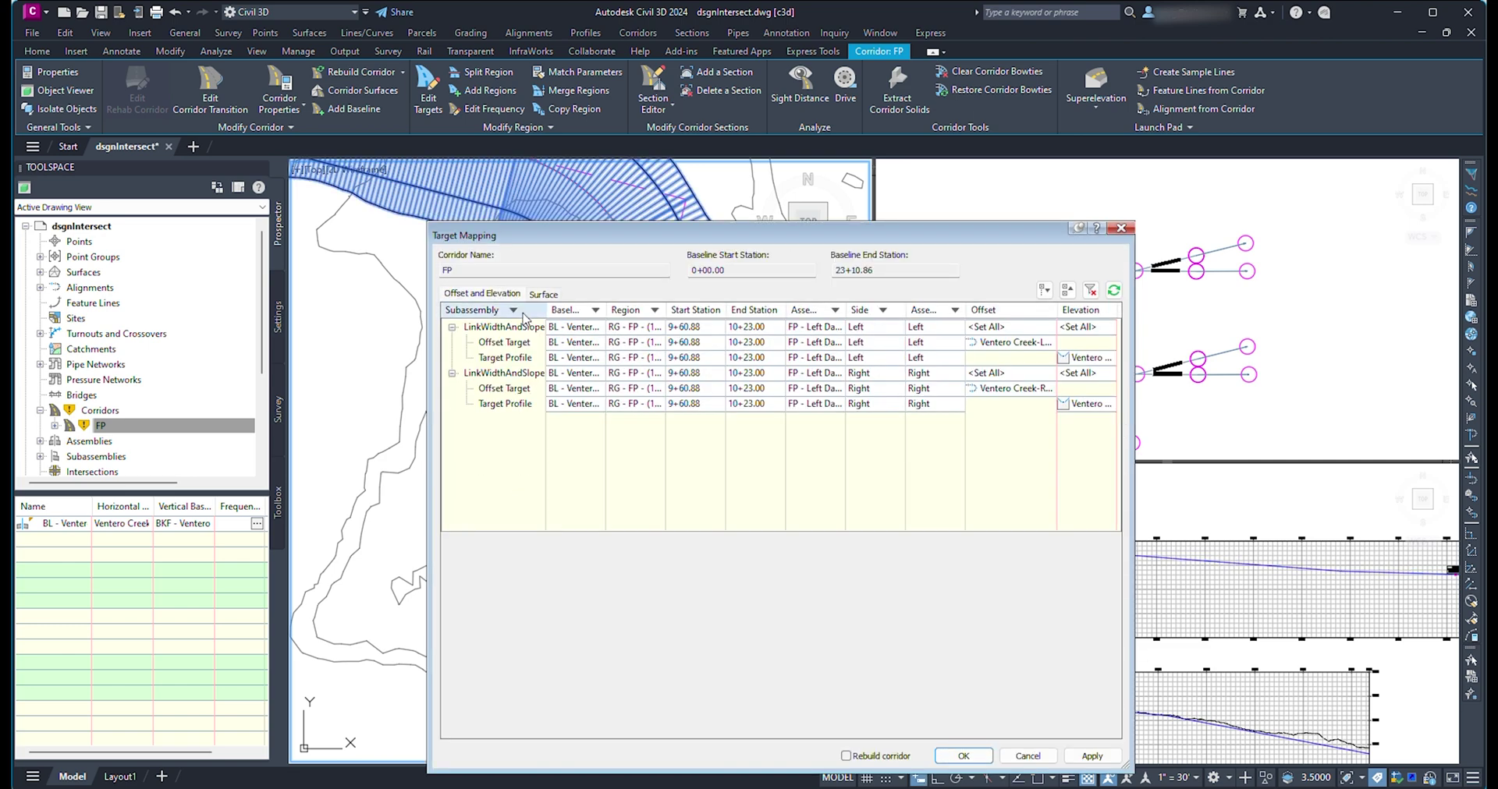
drag(698, 237, 864, 427)
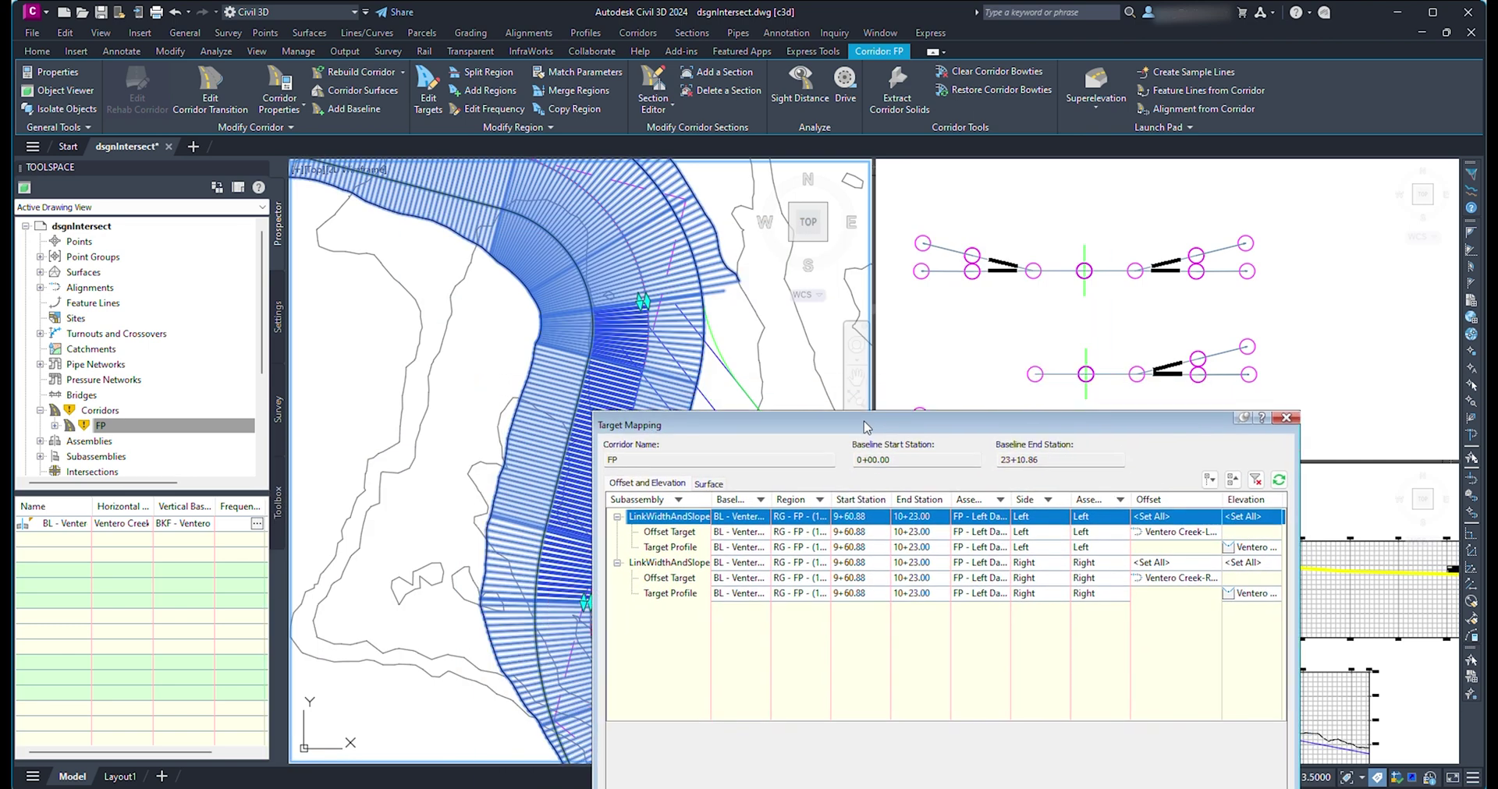
click(663, 565)
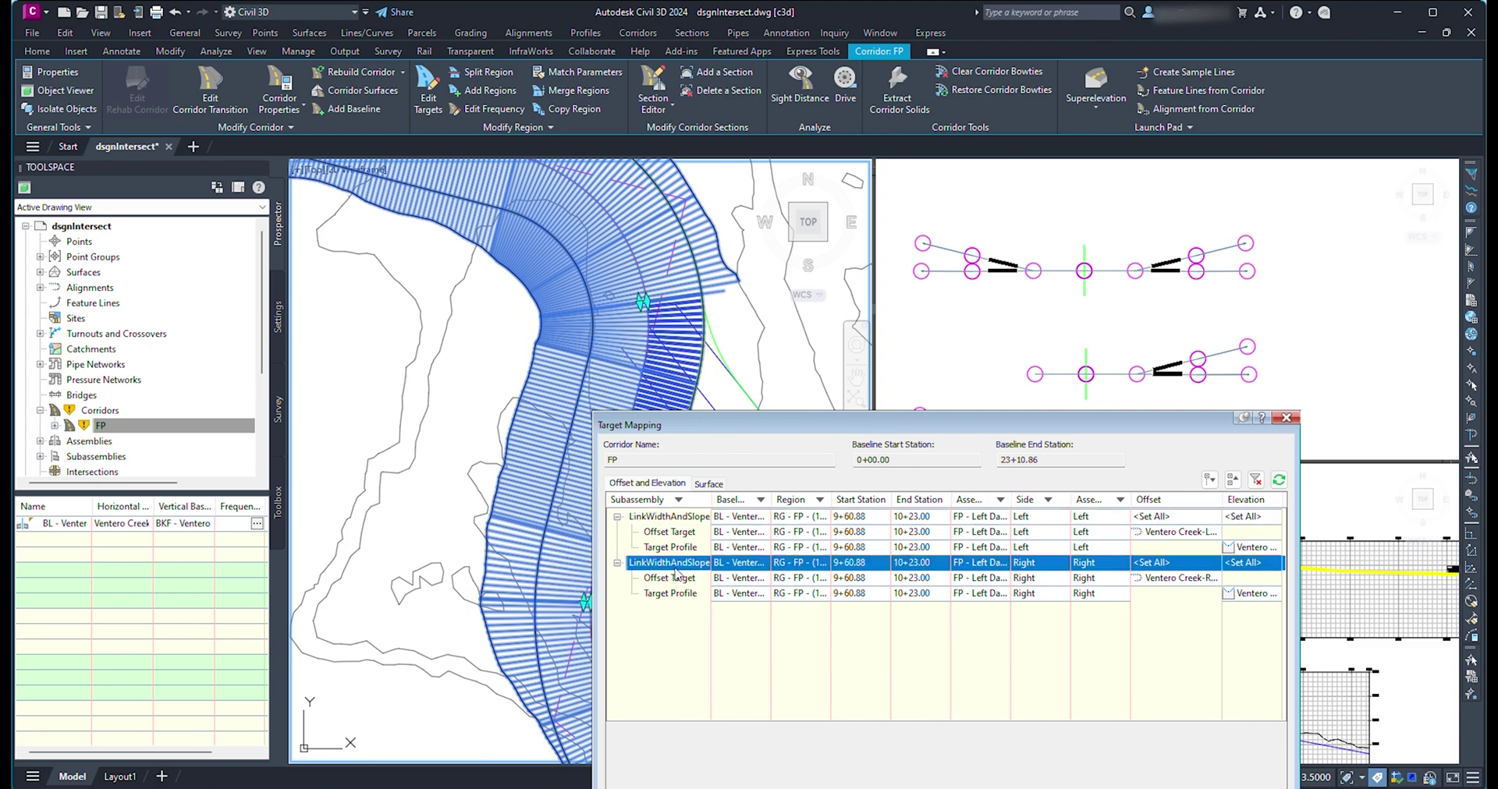
drag(798, 426, 774, 167)
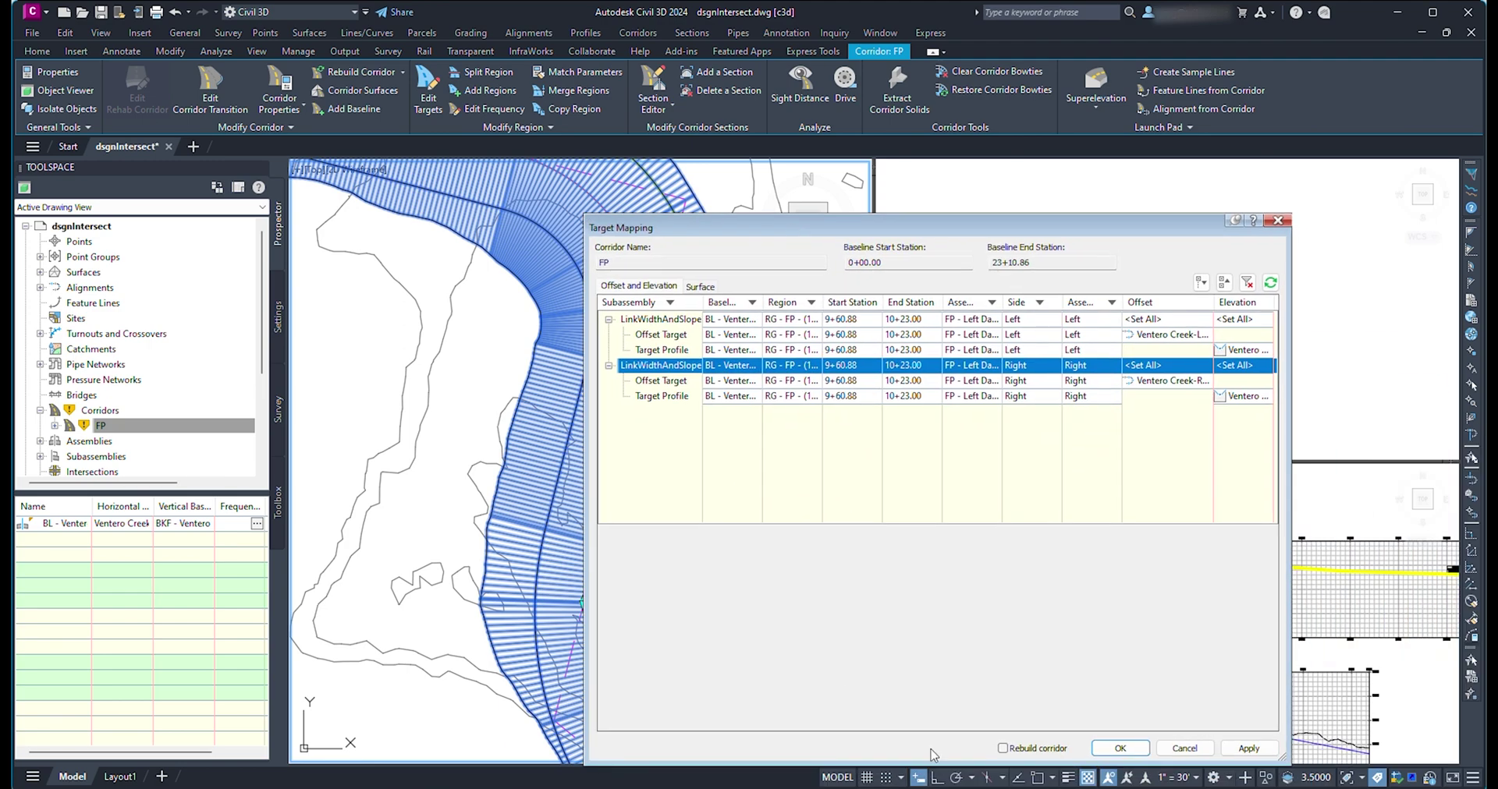
click(1120, 750)
right_click(92, 425)
click(129, 476)
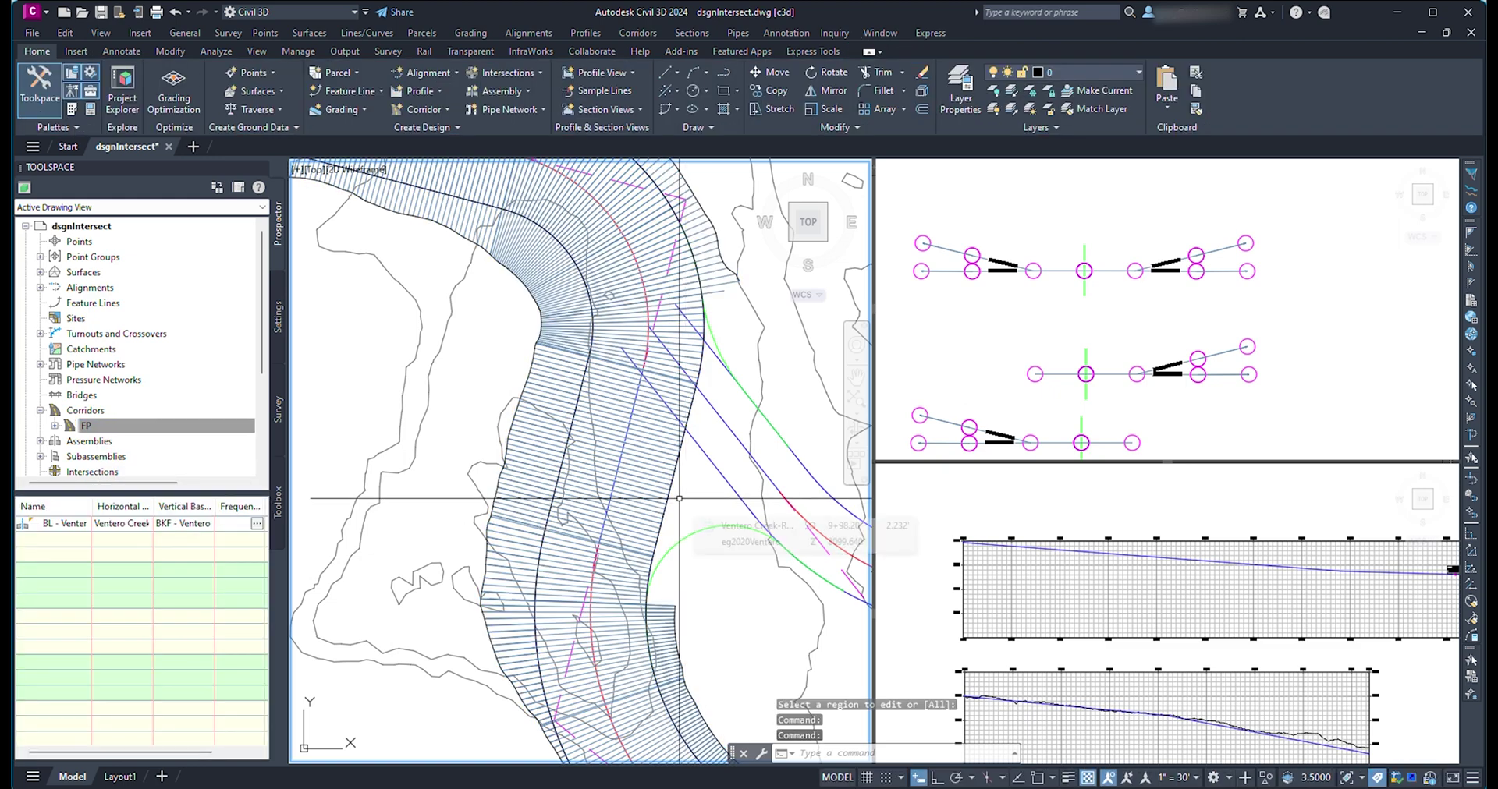
Add an alignment-and-profile baseline to the FP corridor, using the South Connection alignment picked in the drawing
click(551, 404)
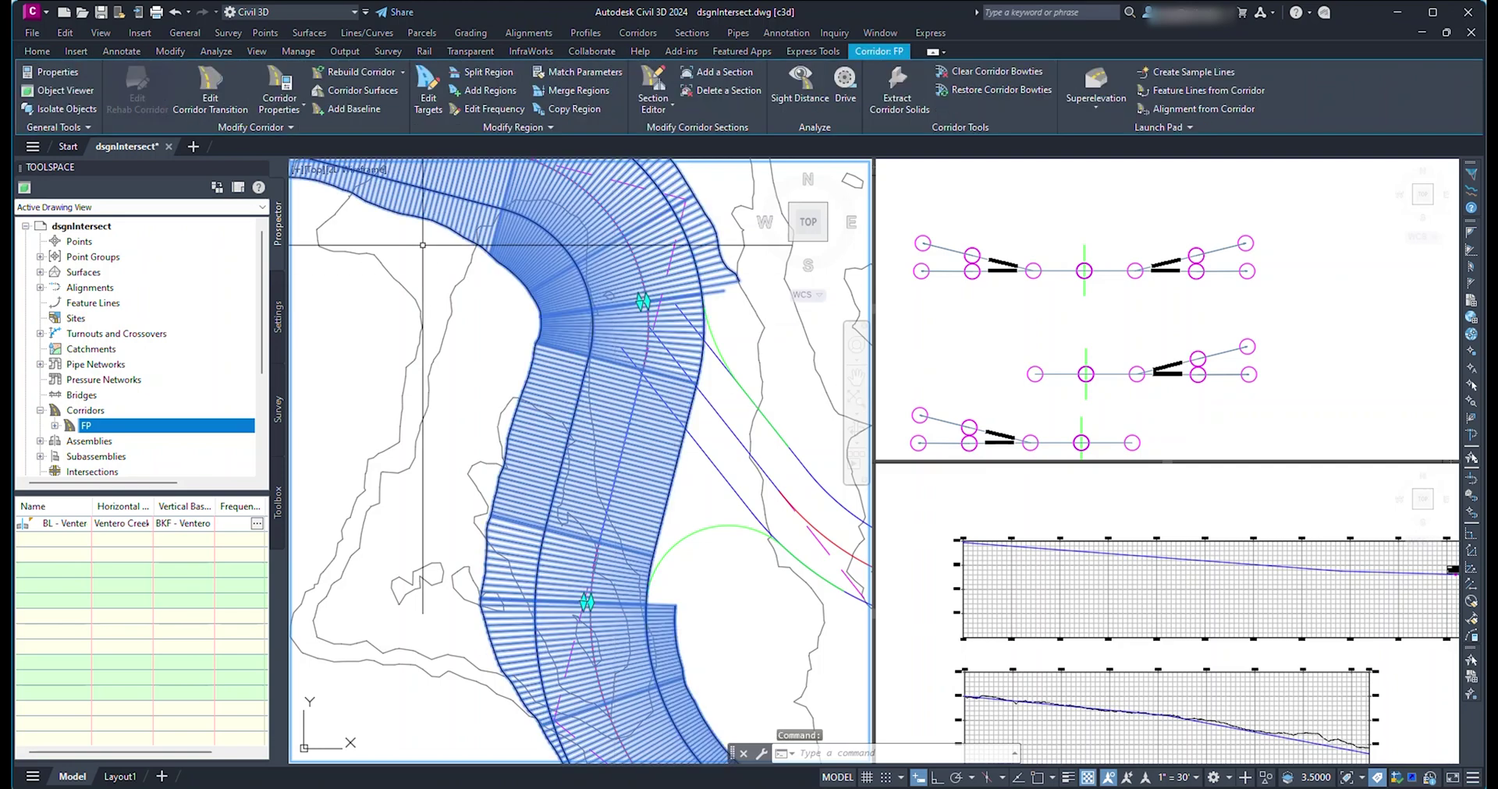
click(358, 110)
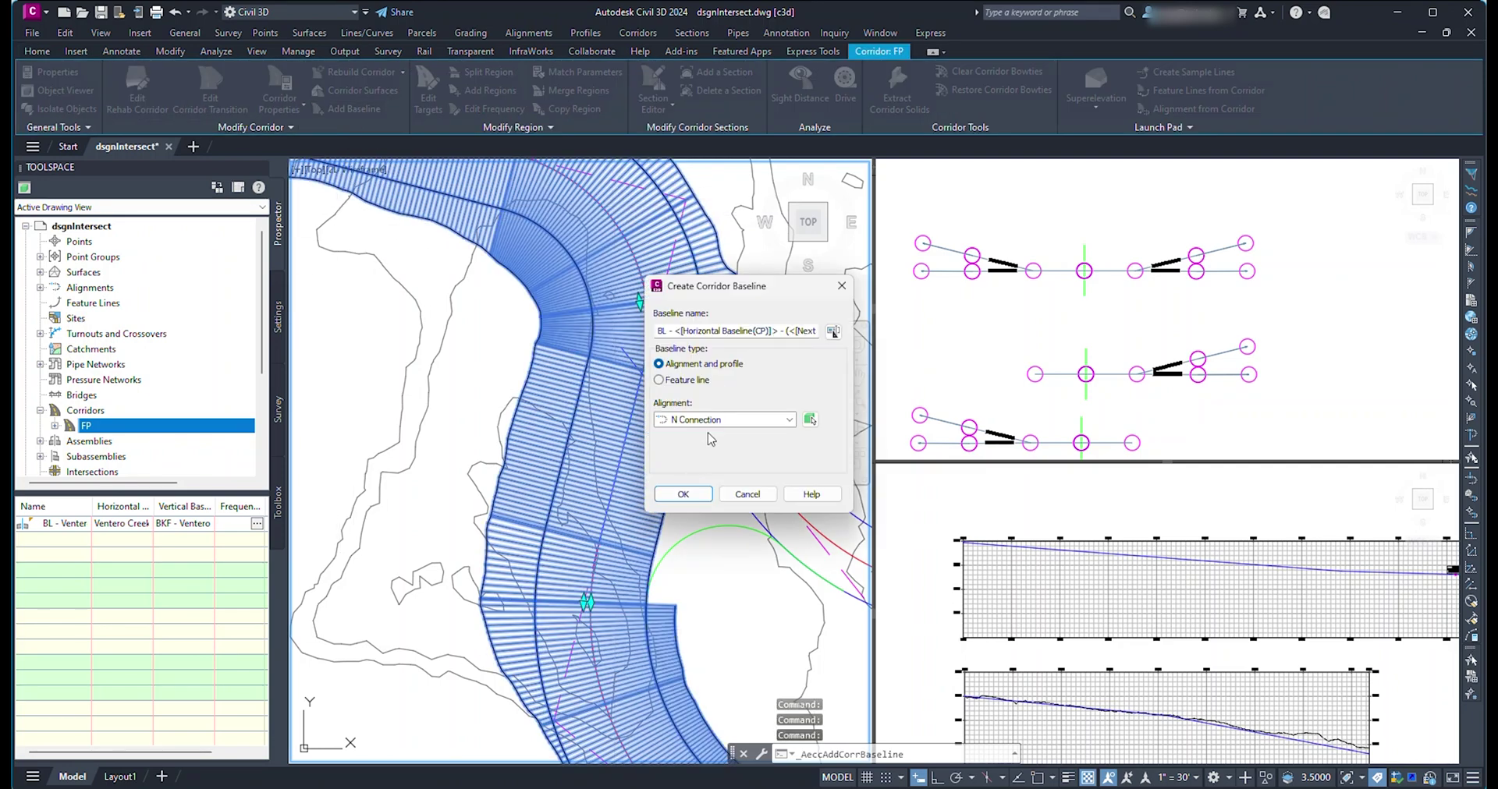
click(809, 421)
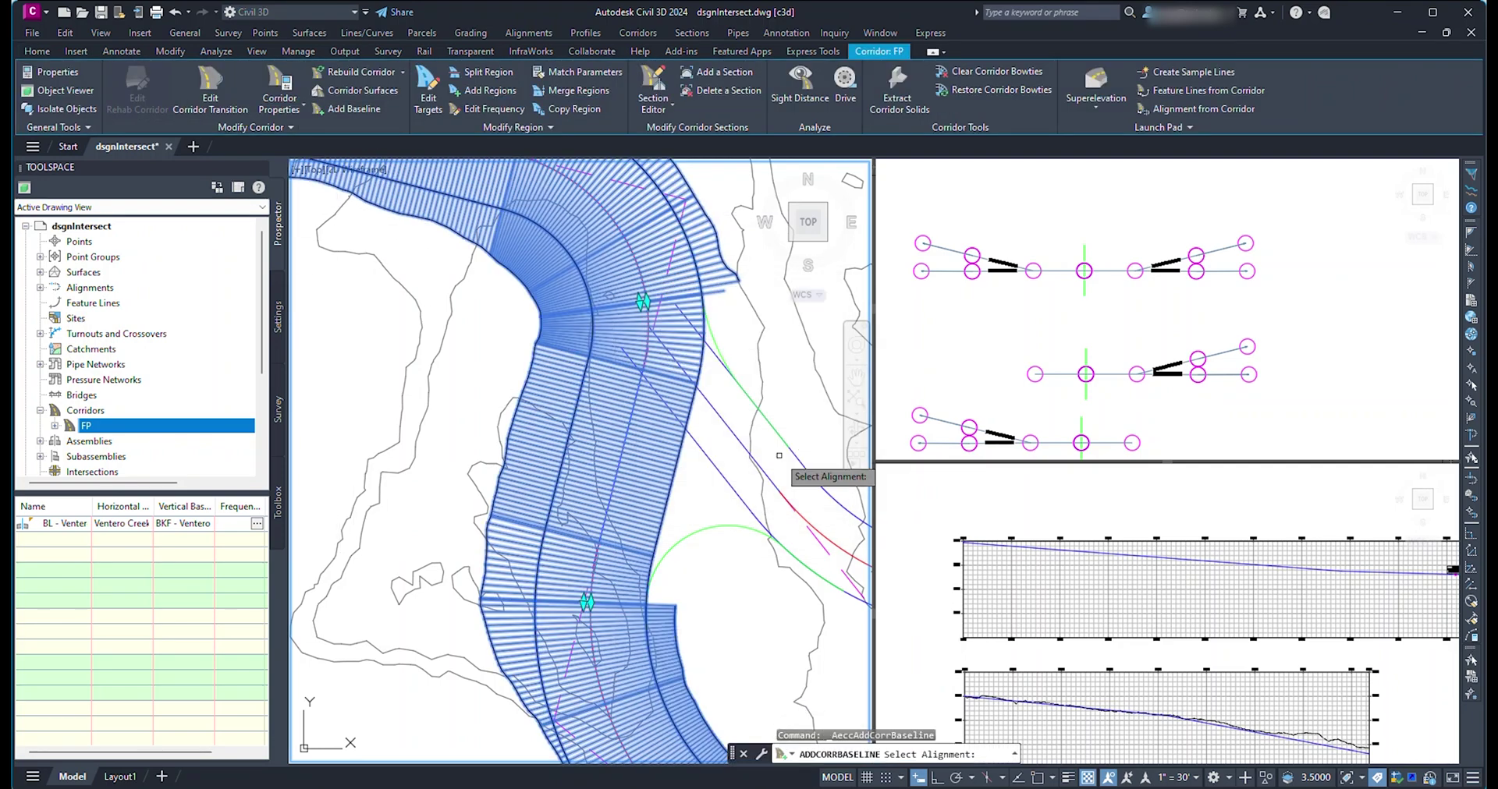
click(722, 521)
click(697, 496)
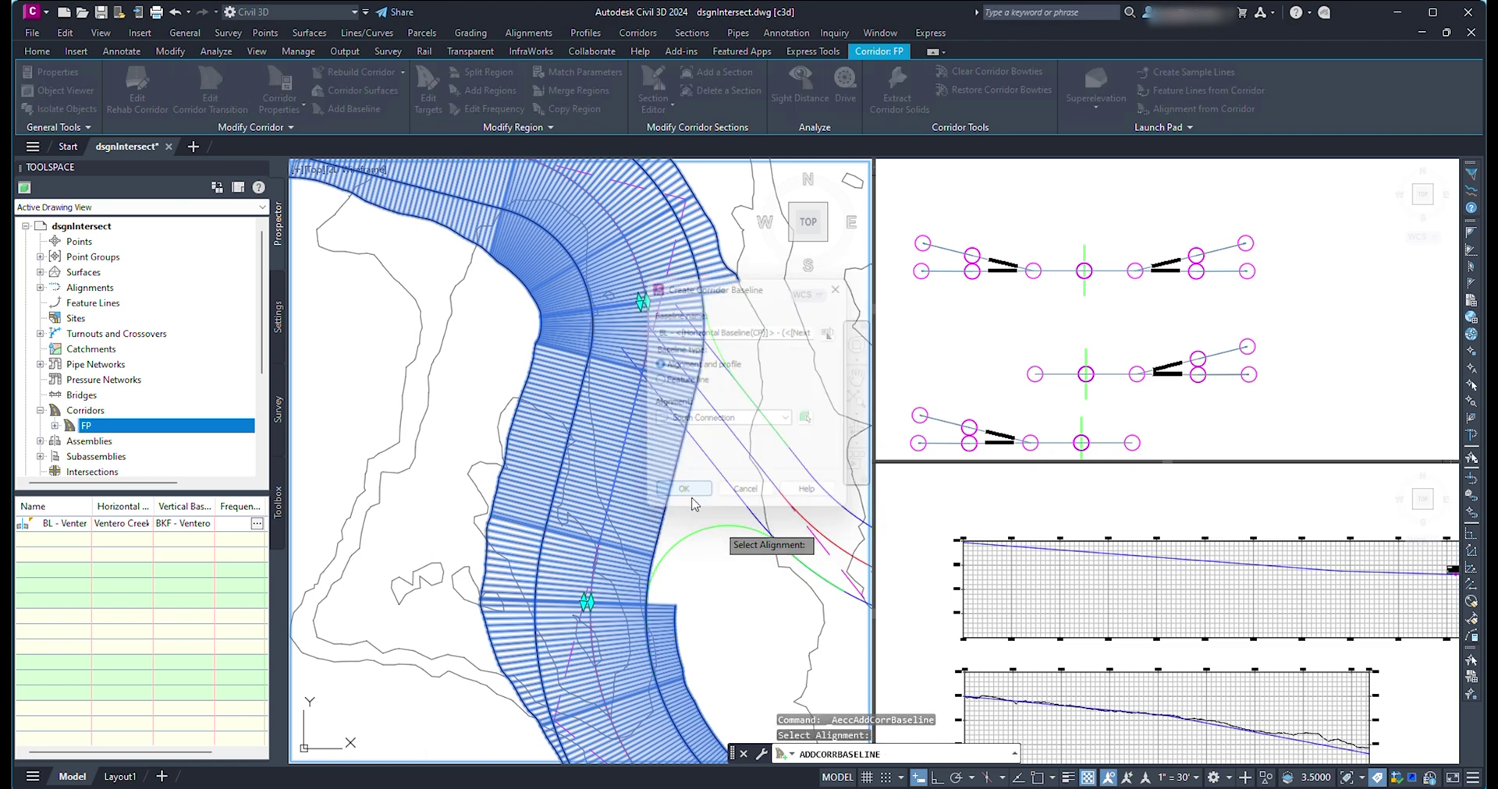
click(704, 448)
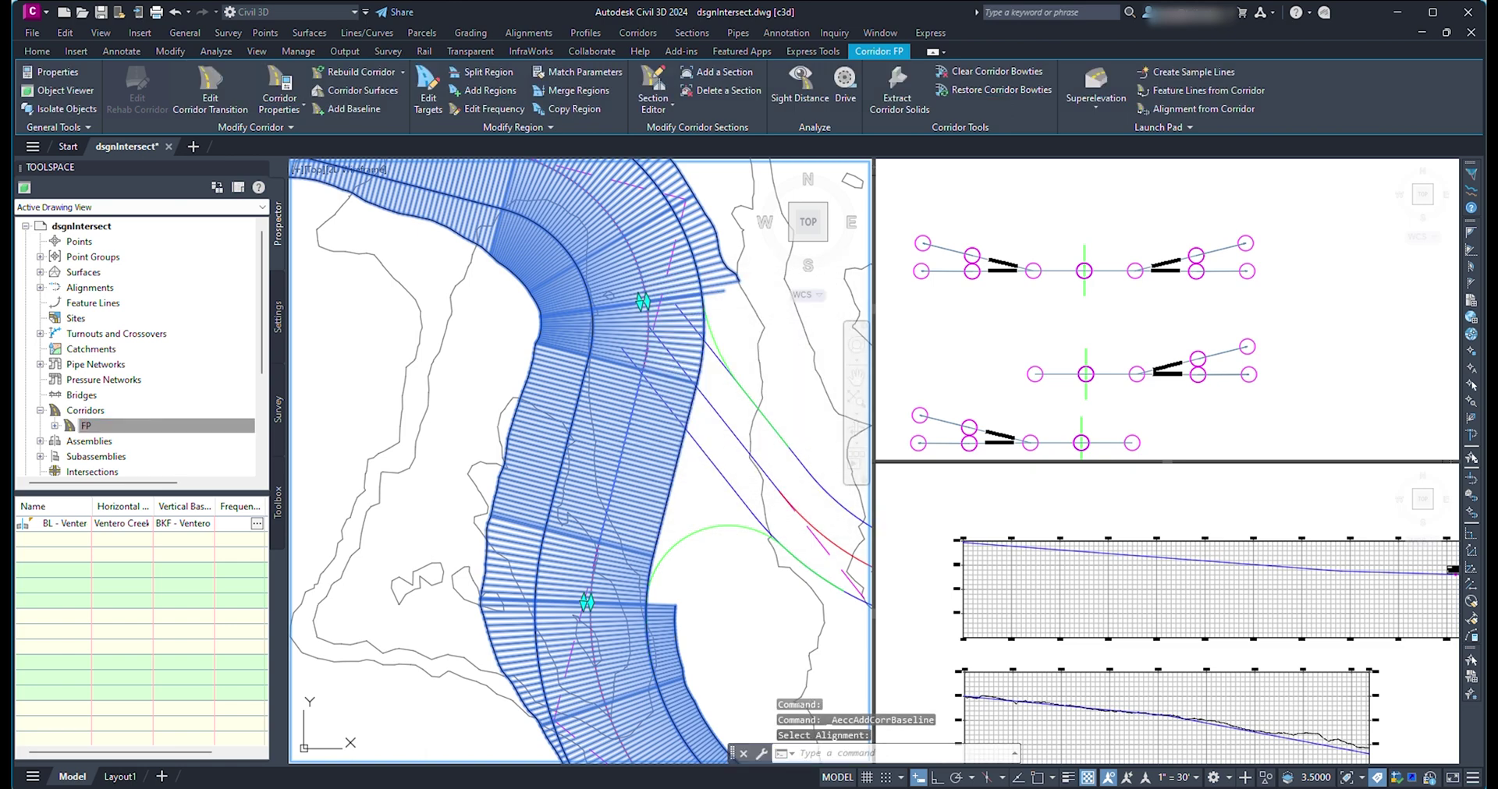
Add a region along the South Connection baseline's curve from station 0+15.00 to 0+52.85, using the FP - Right Daylight assembly
click(485, 95)
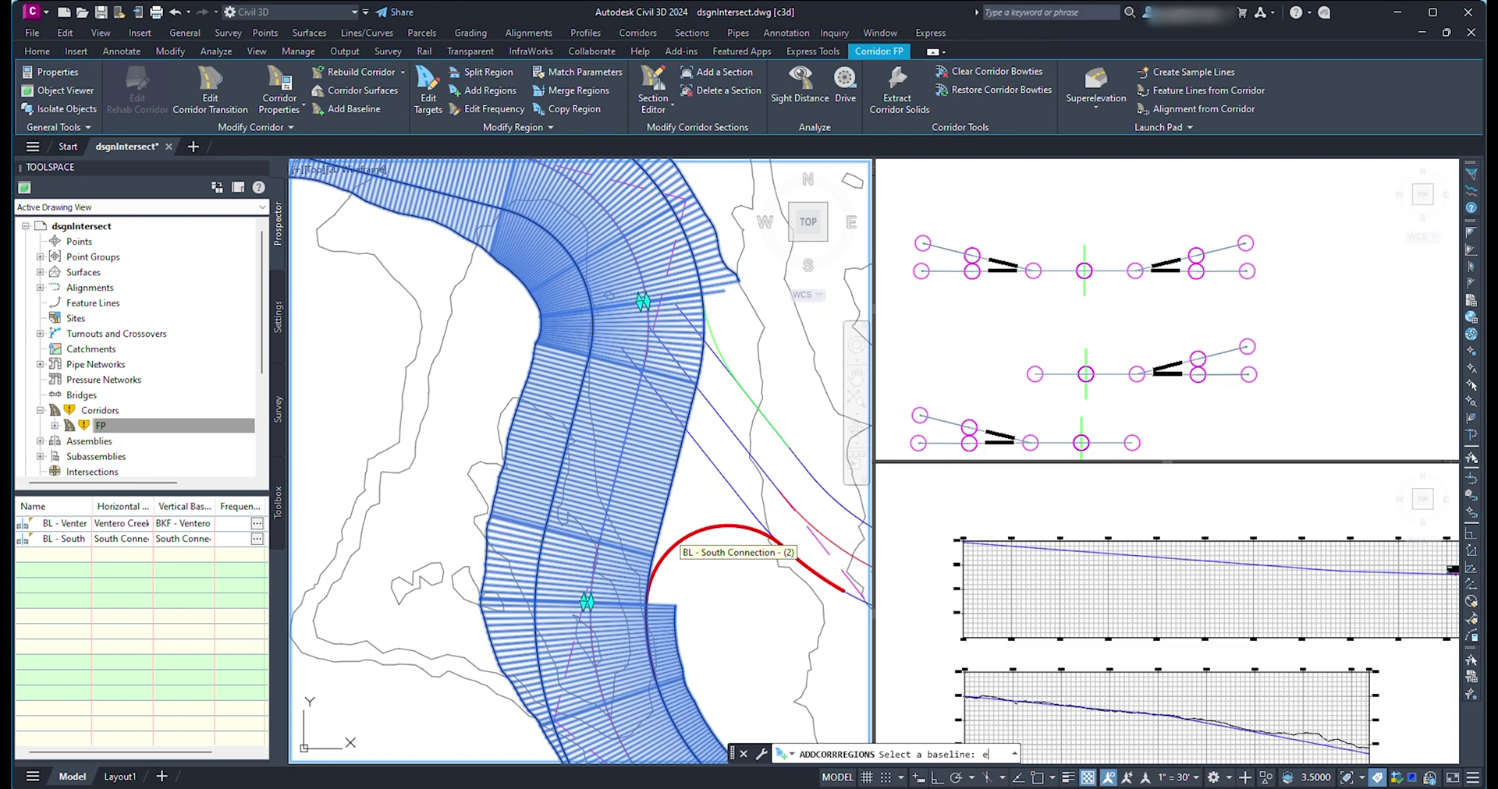
click(676, 541)
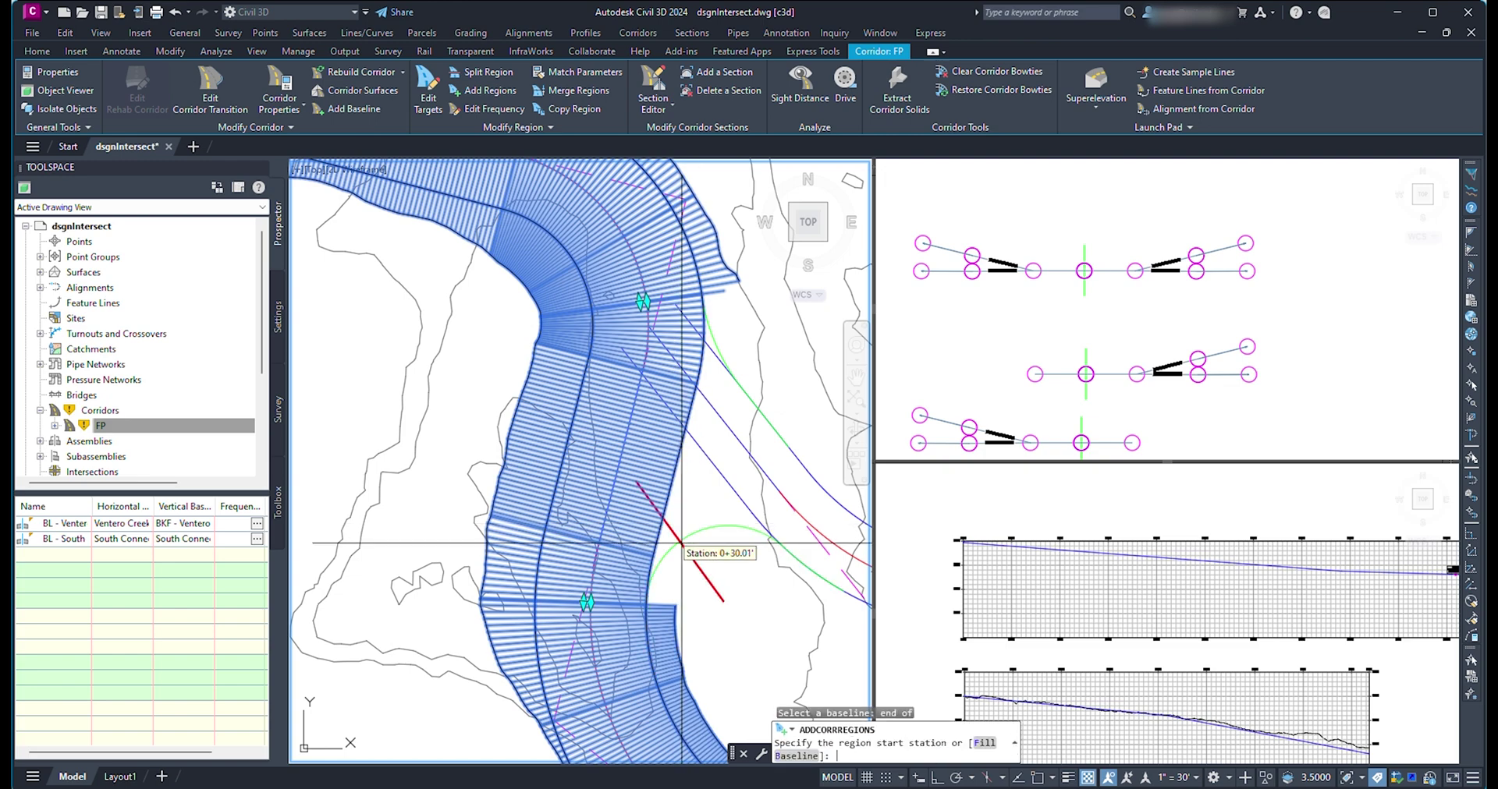
click(681, 542)
text(ecify the region end station: e)
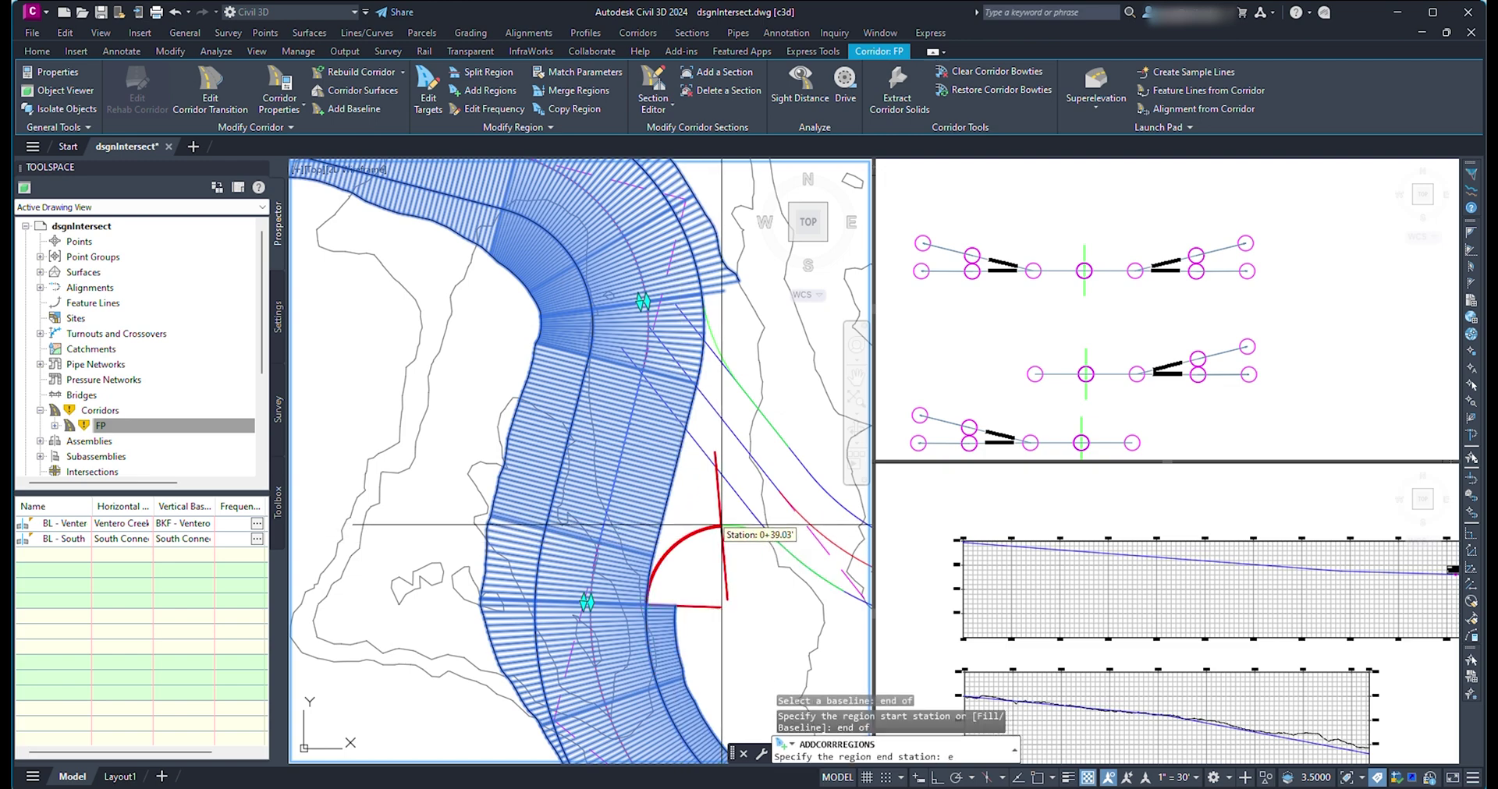
click(722, 524)
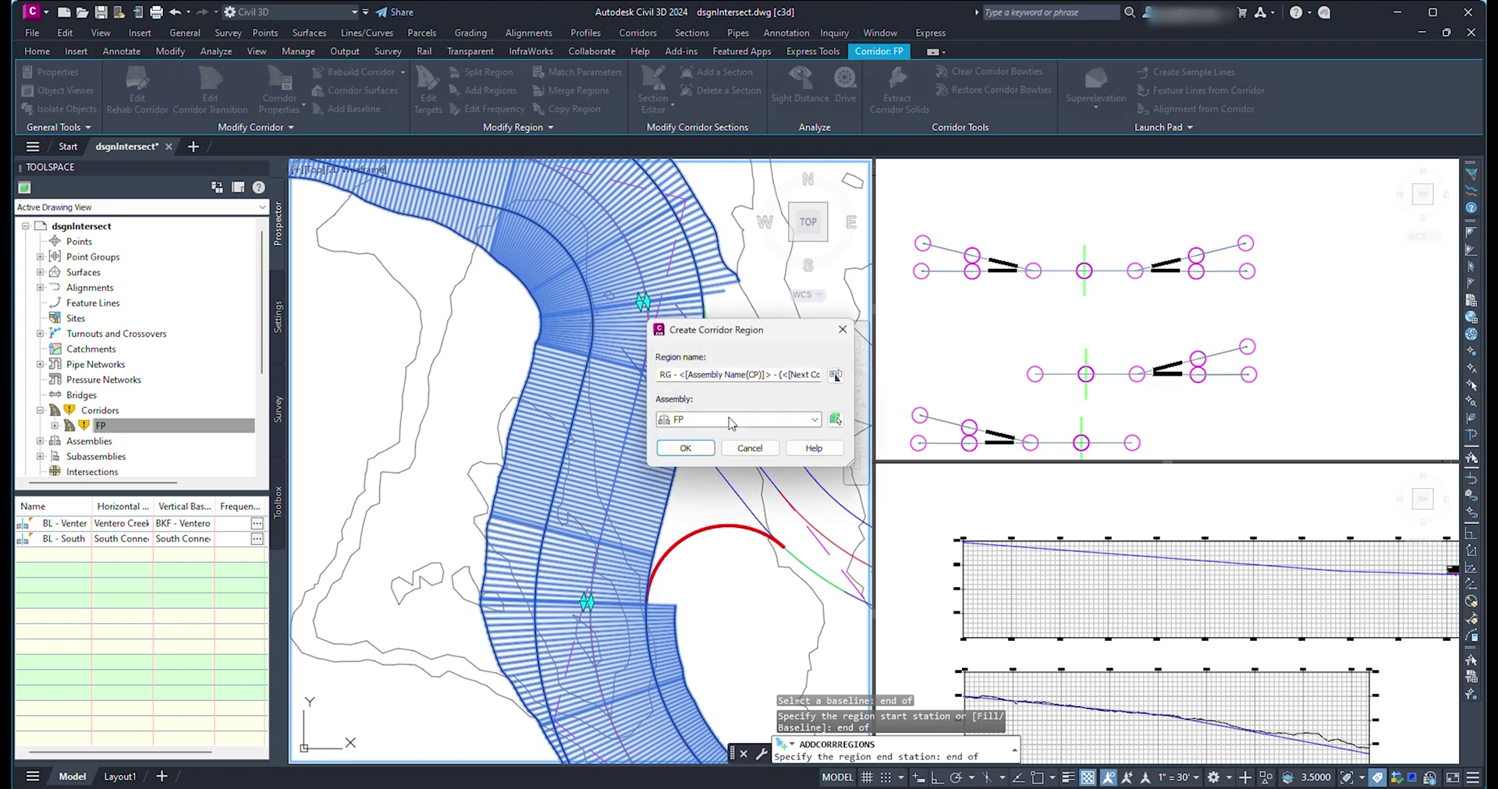
click(731, 423)
click(726, 459)
click(683, 448)
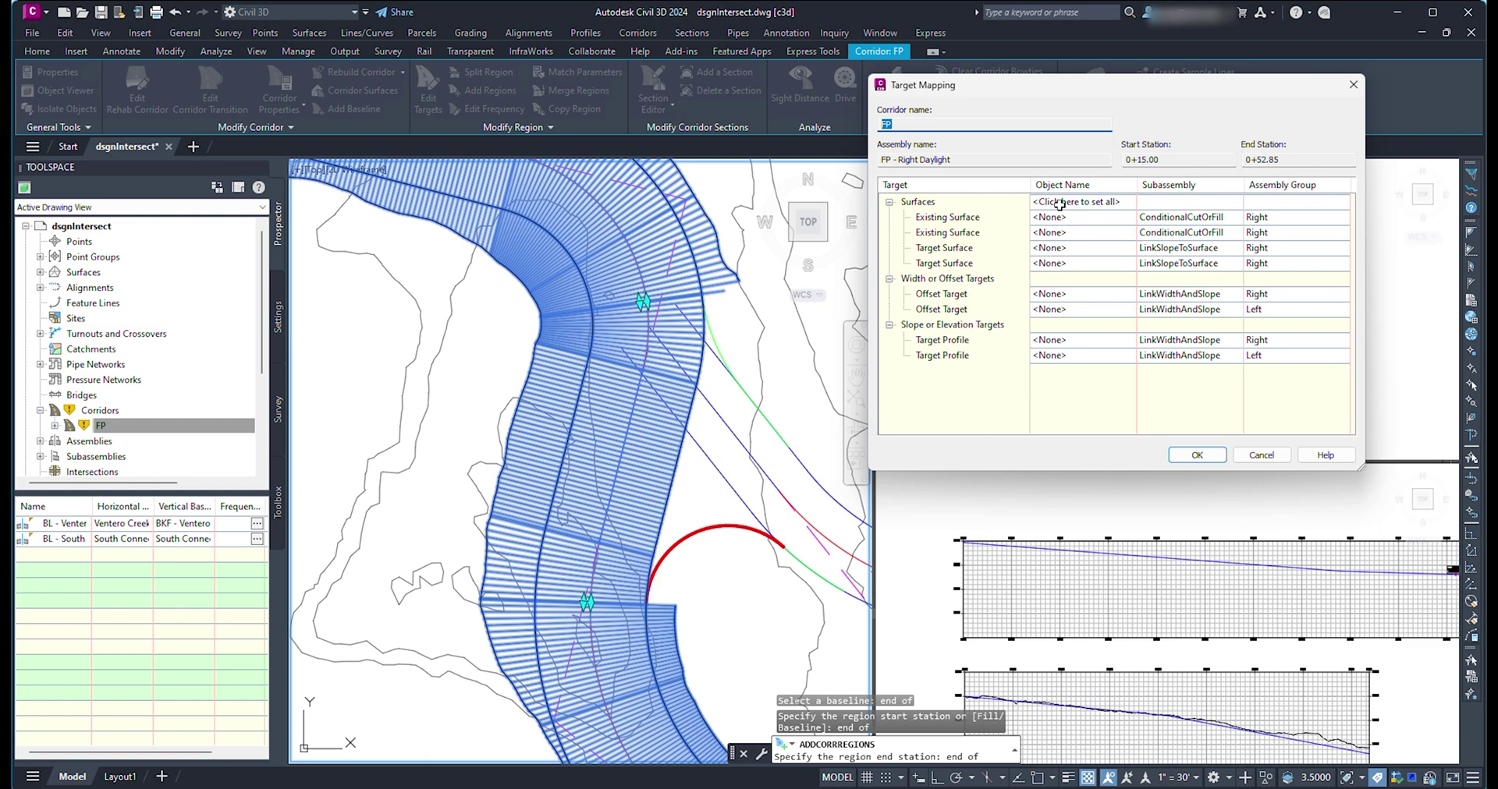
Set all surface targets of the new South Connection region to eg2020Ventero and accept the mapping
click(1059, 202)
click(859, 405)
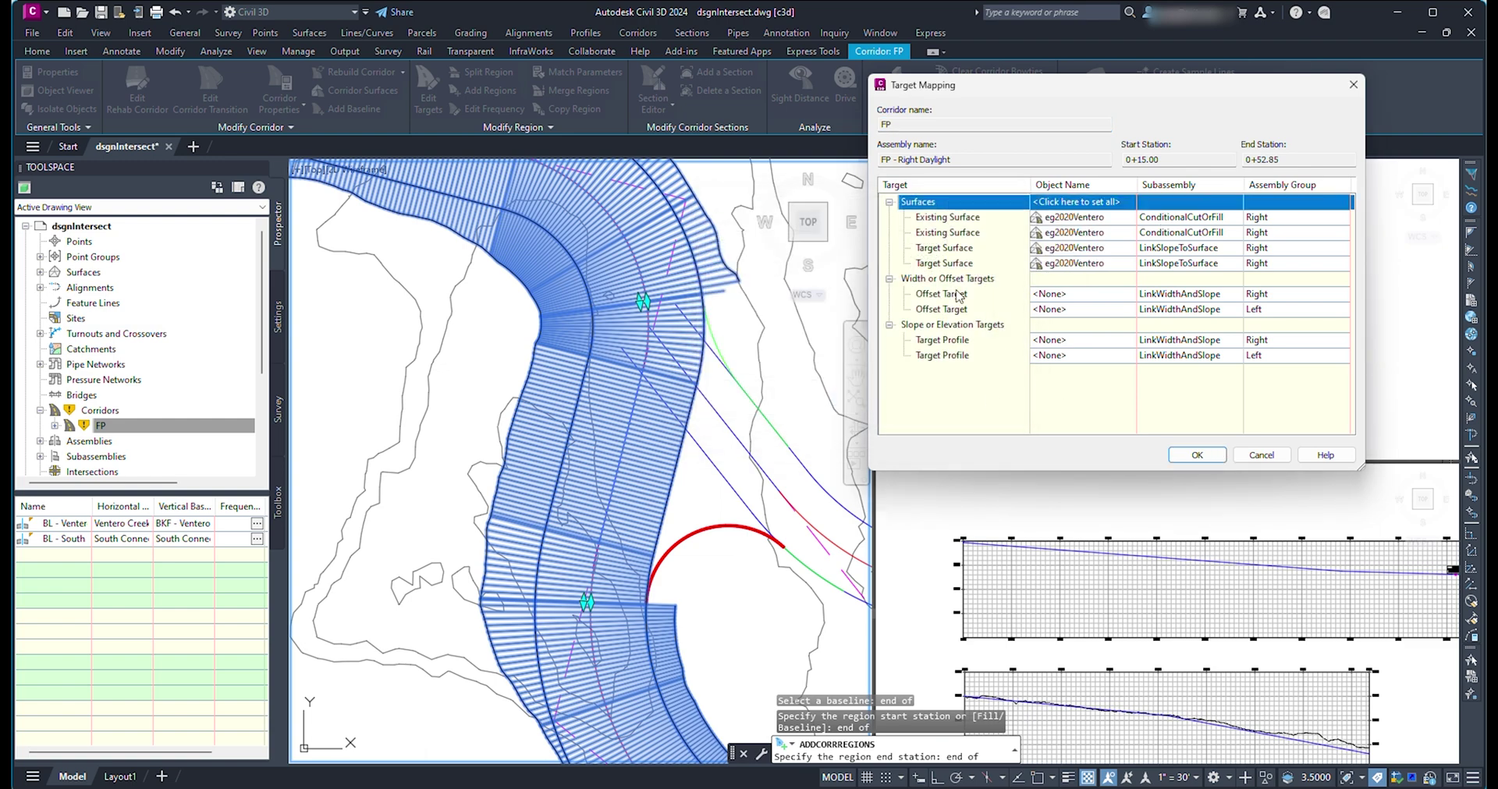
click(1196, 457)
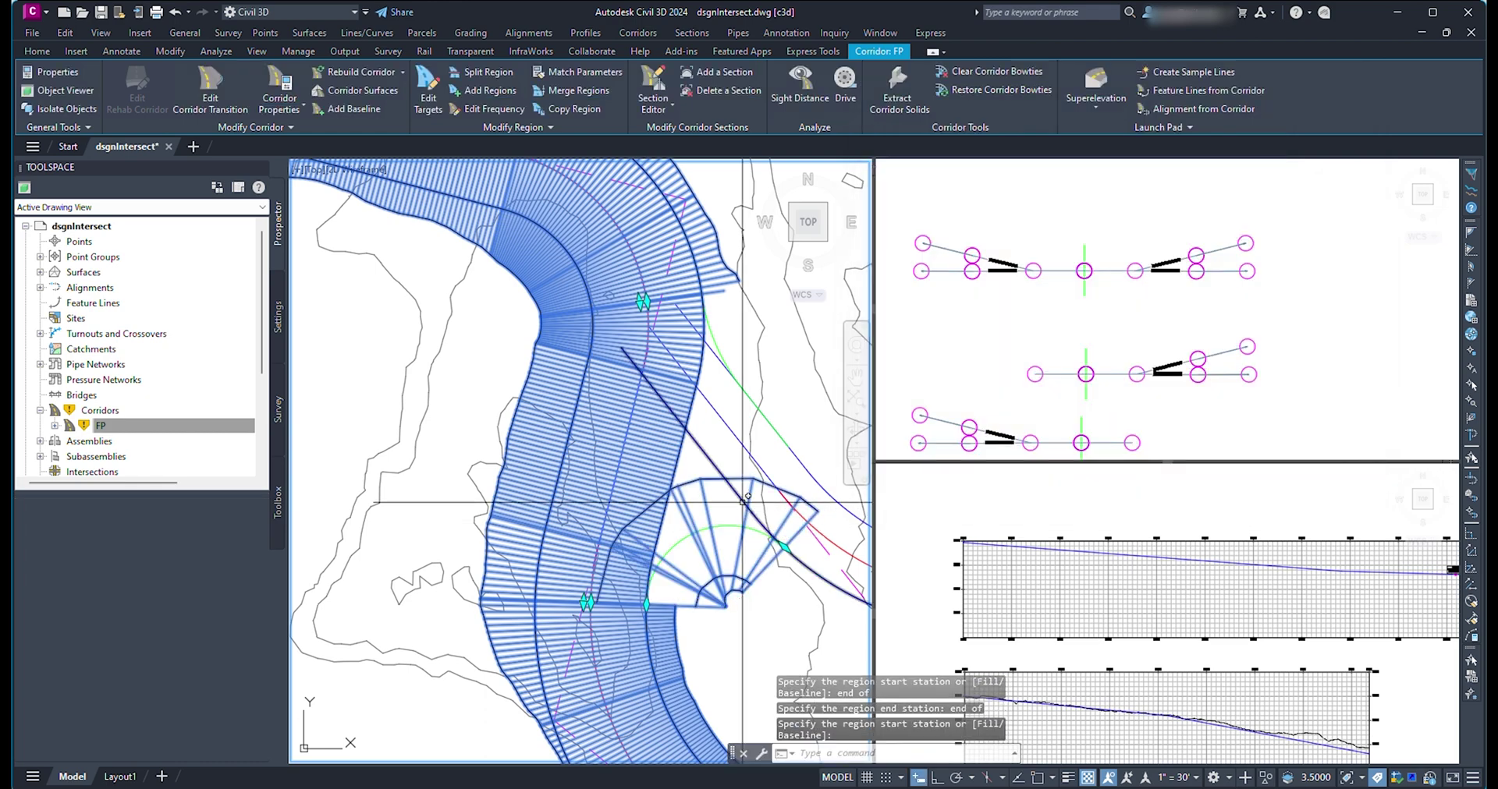
click(538, 128)
click(541, 166)
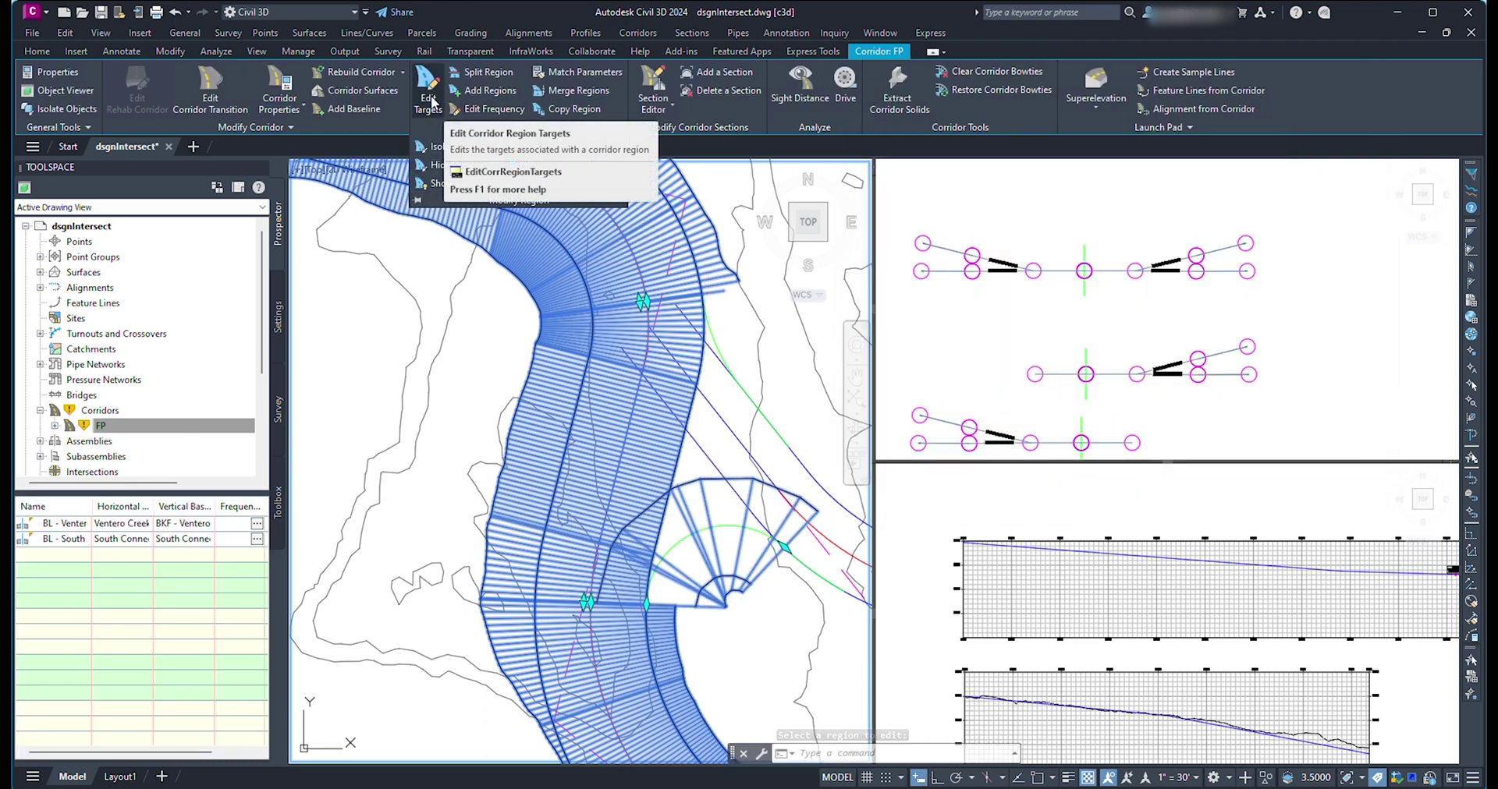
key(Escape)
key(Escape)
Start editing the corridor region targets and select the FP - Right Daylight region on the South Connection curve
click(705, 512)
click(427, 89)
click(706, 525)
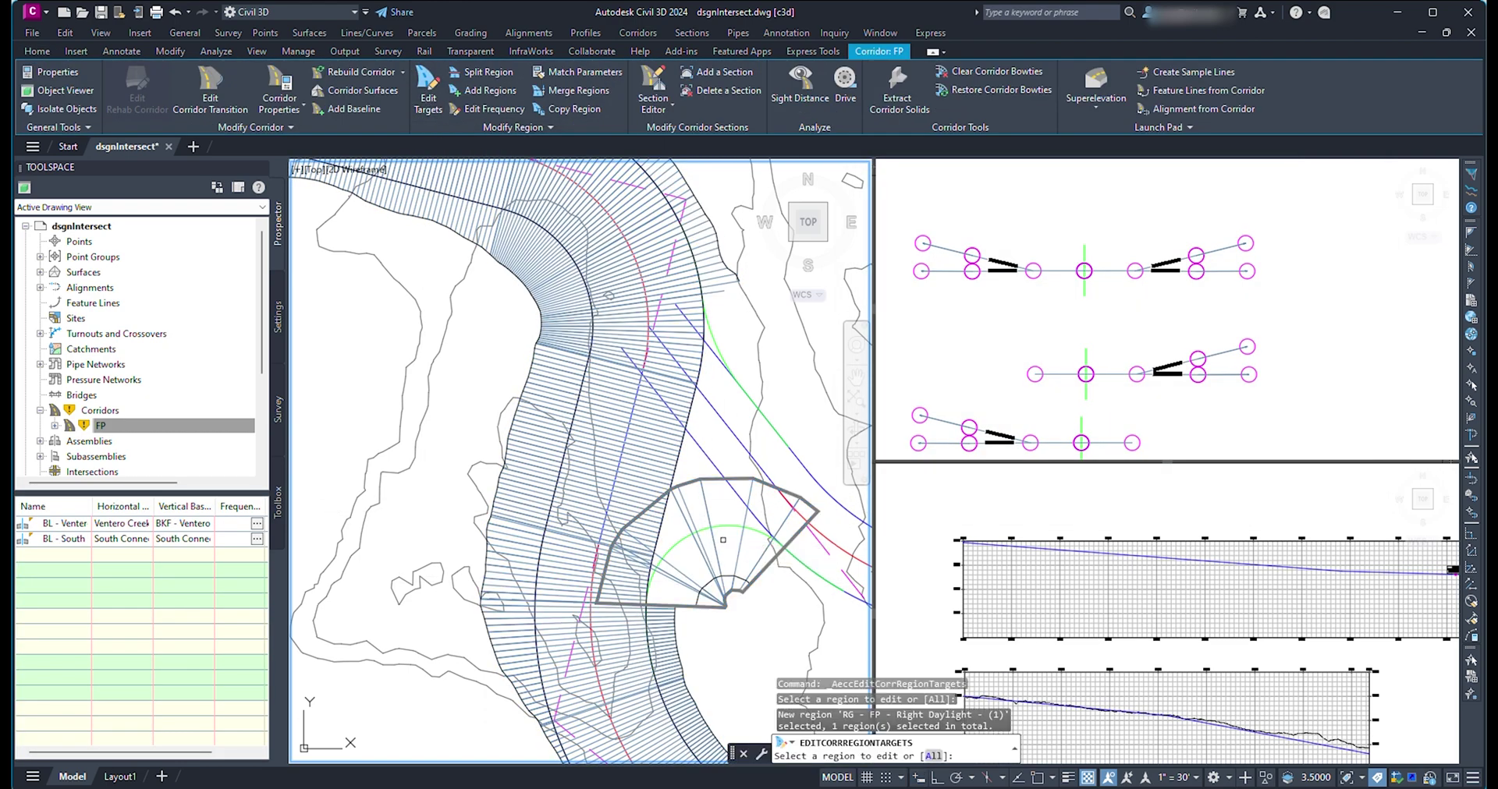
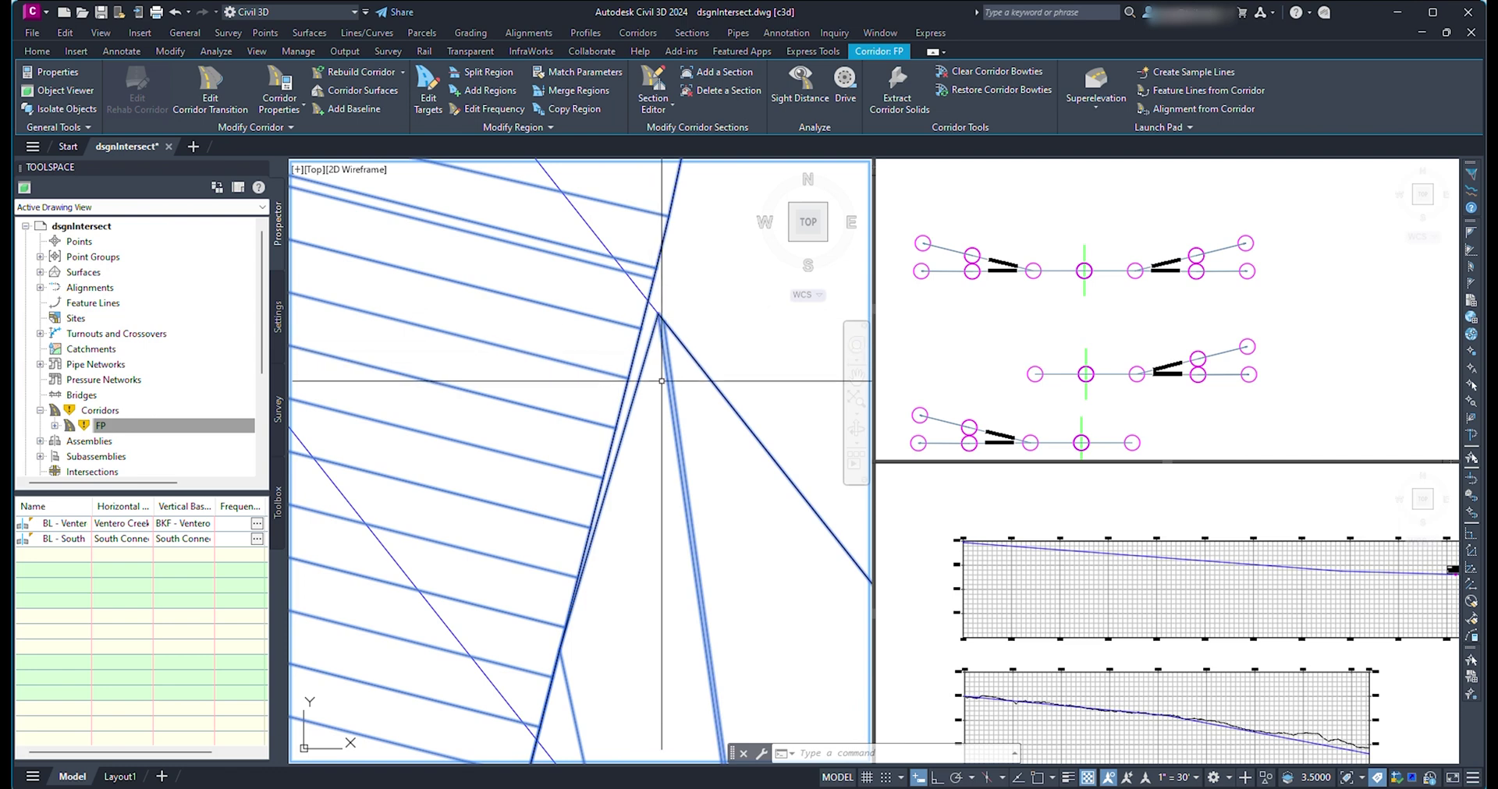
Set the South Connection region's frequency to 1 ft along tangents, curves, spirals and vertical curves, adding station 0+38.05 at the apparent intersection
click(485, 111)
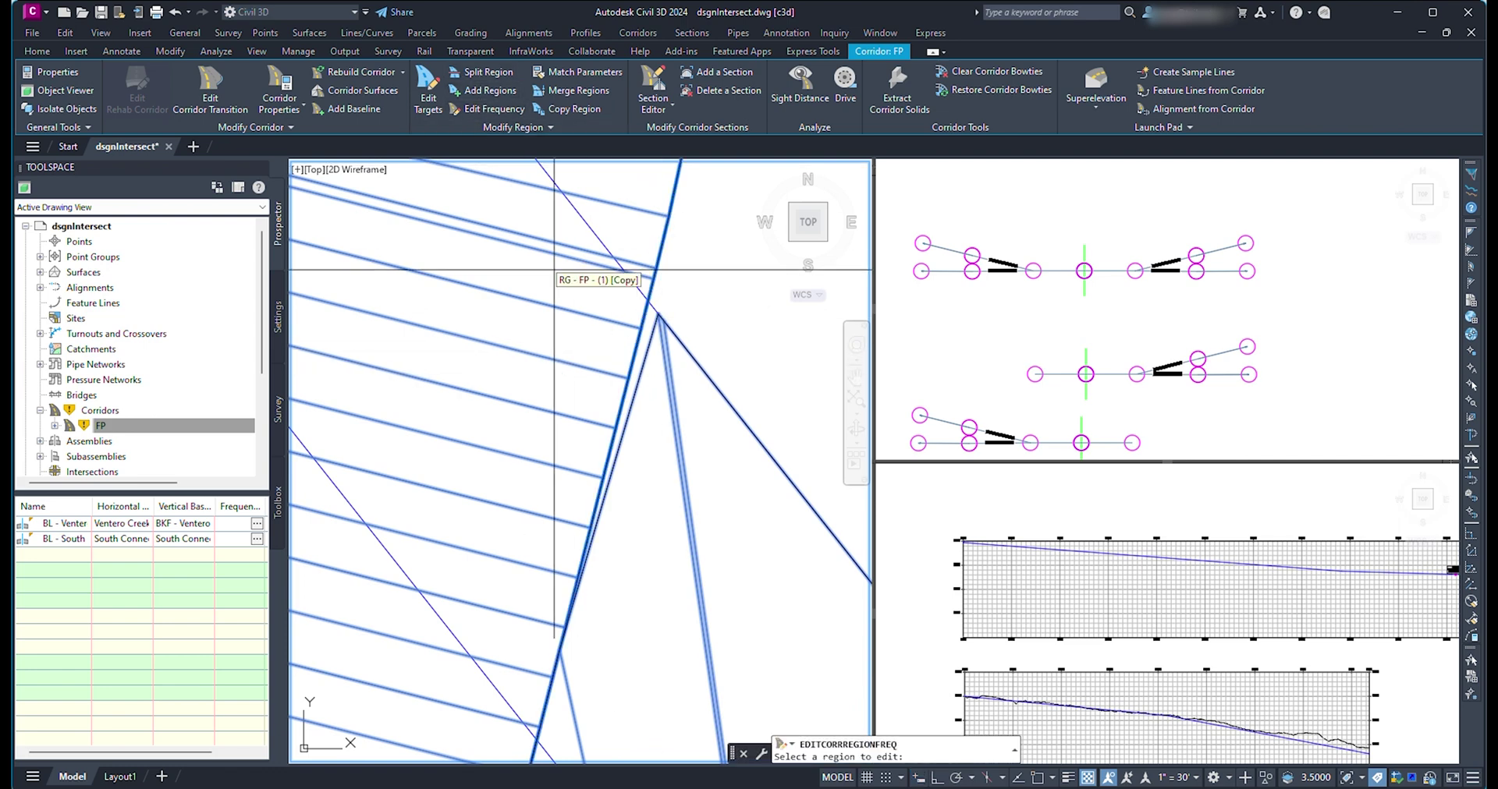
click(664, 319)
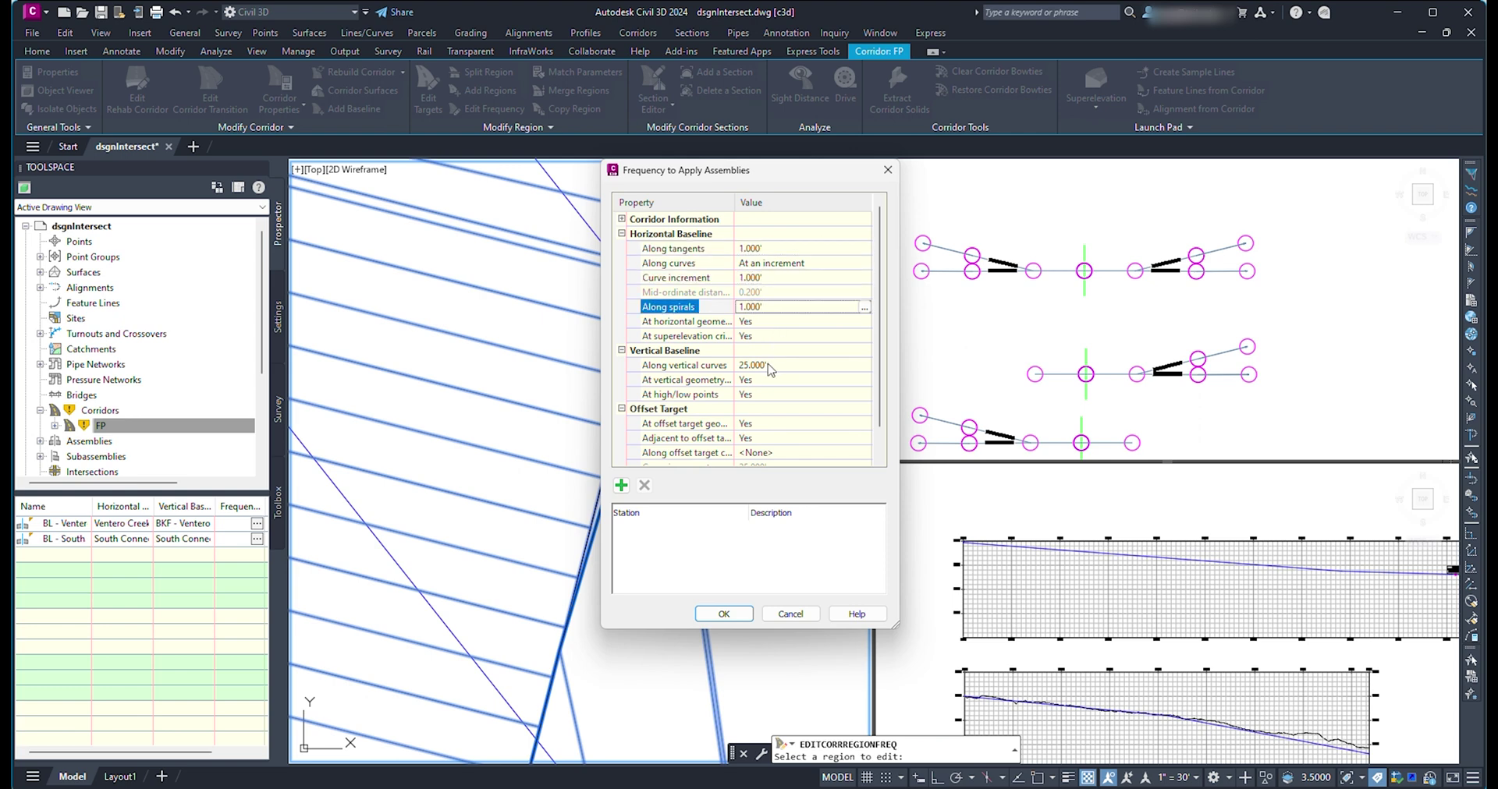
click(621, 486)
shift+right_click(638, 419)
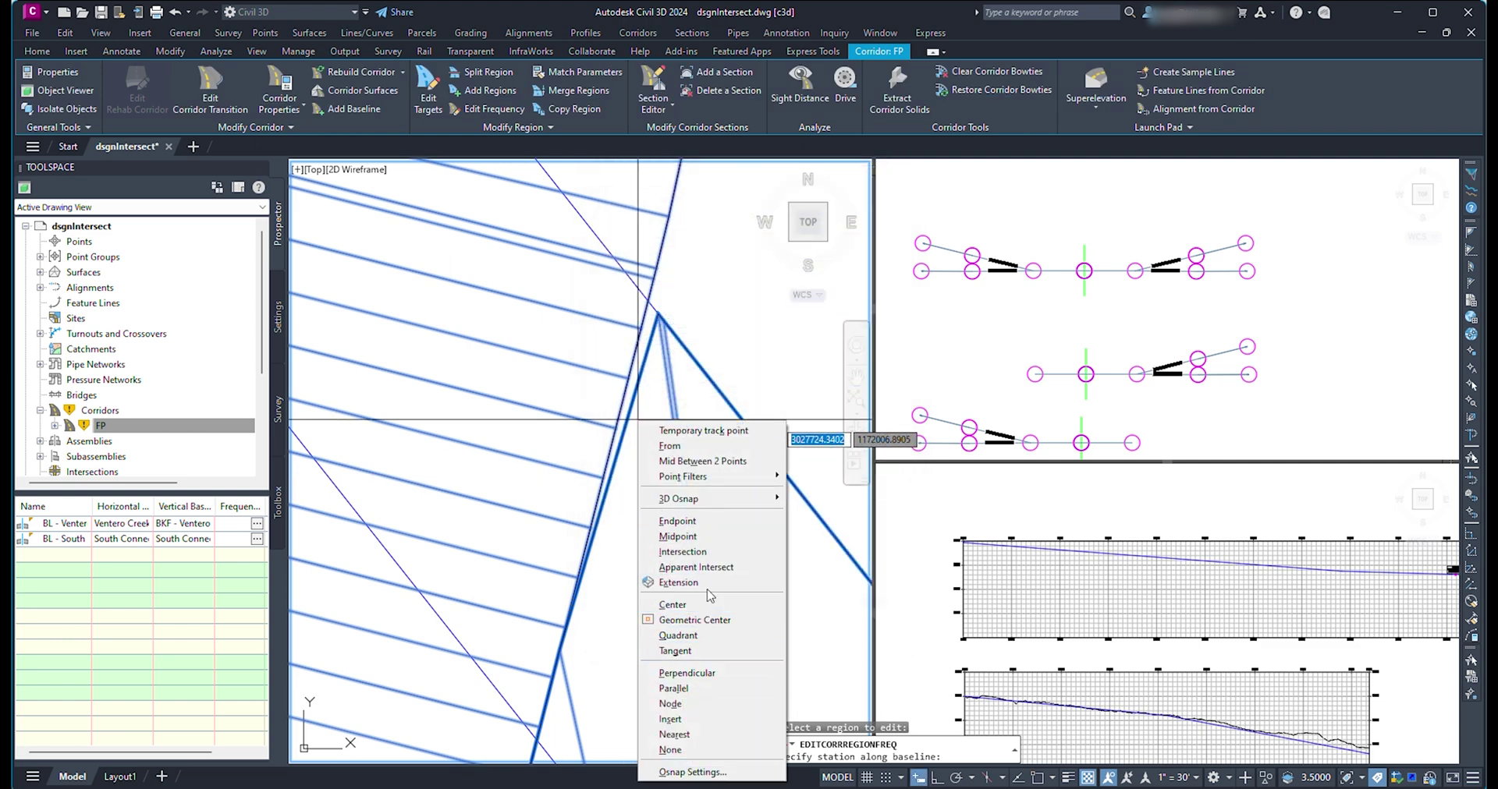
click(694, 567)
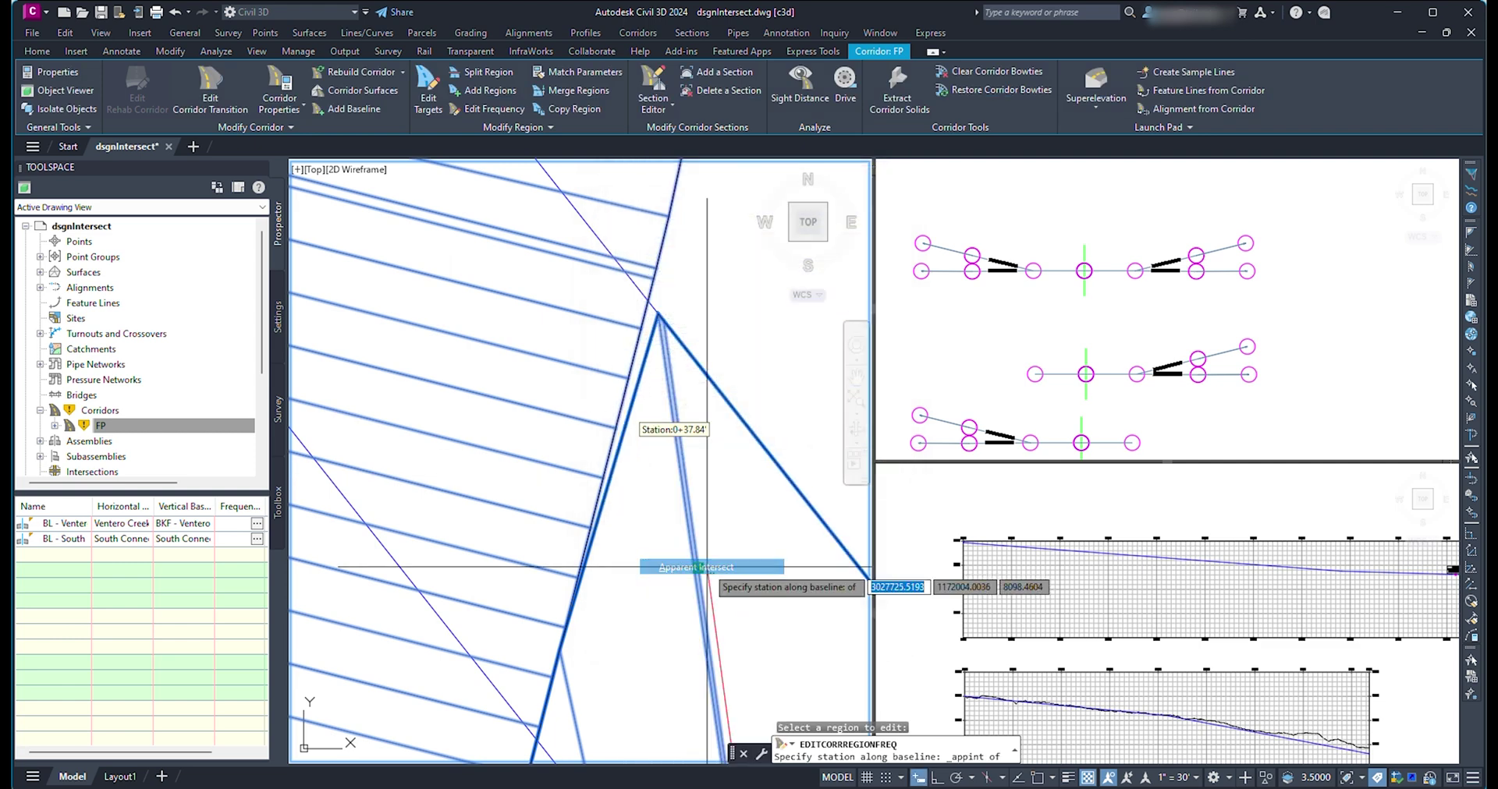
click(654, 299)
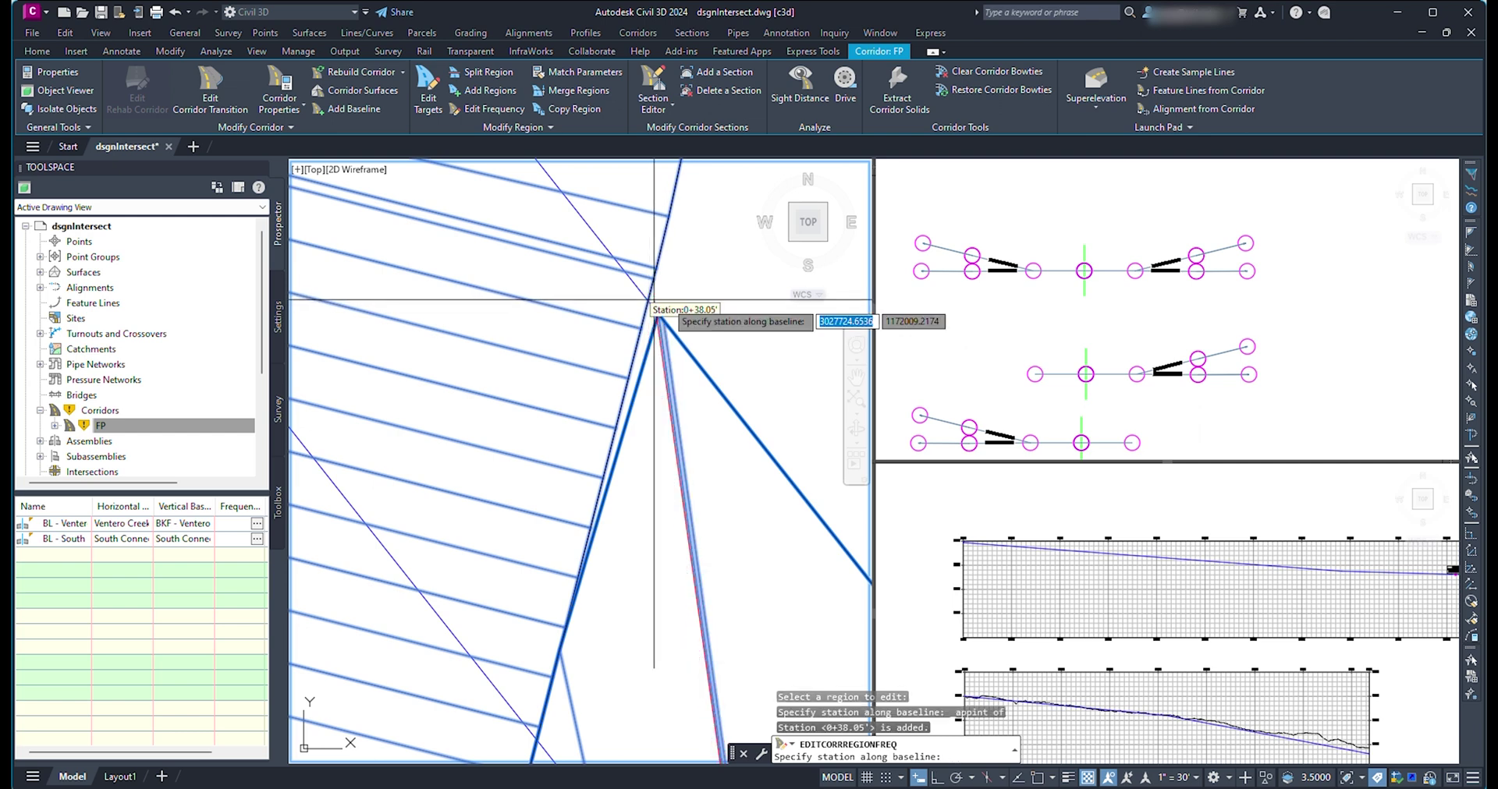
key(Return)
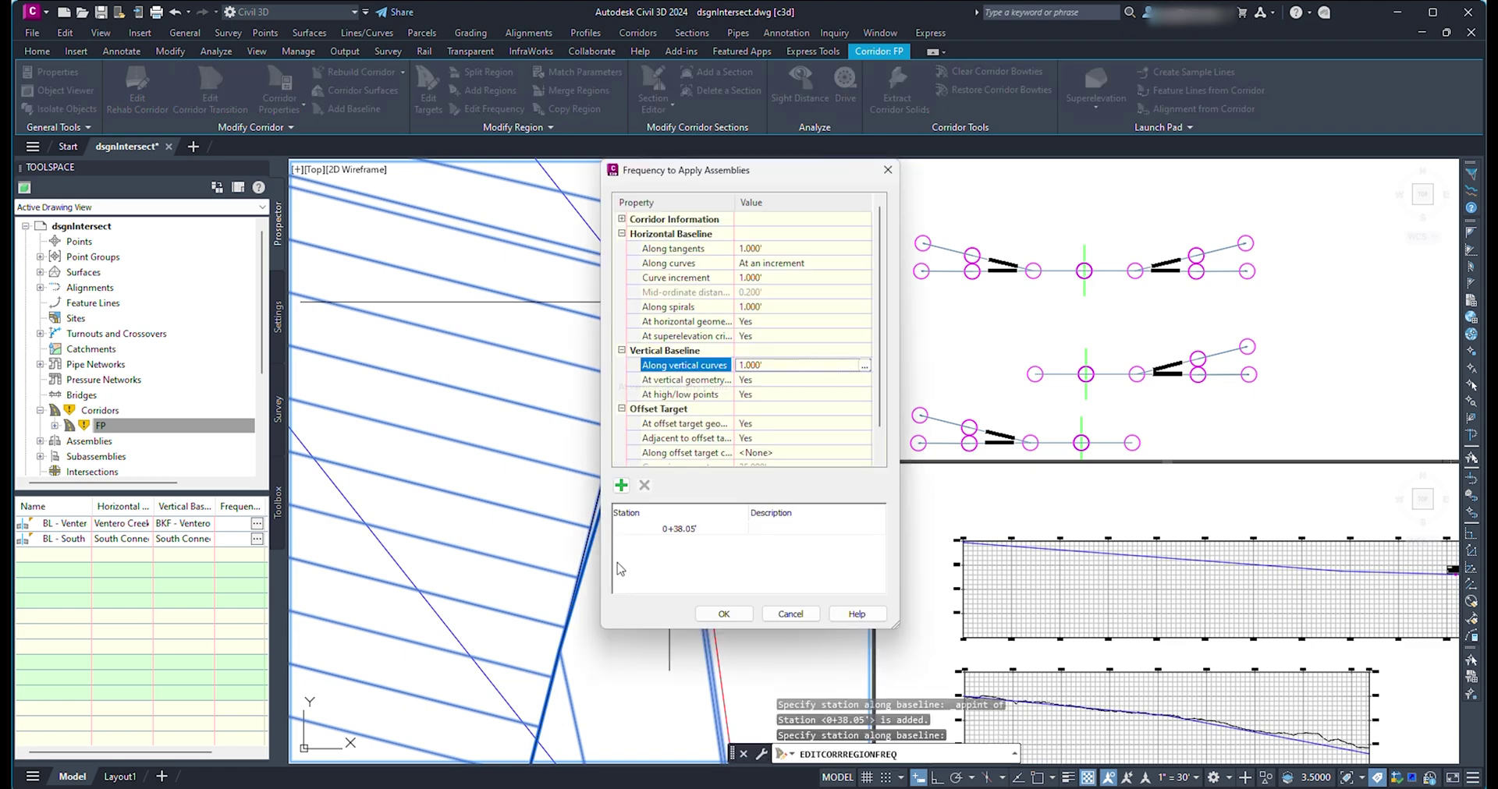
click(722, 614)
key(Escape)
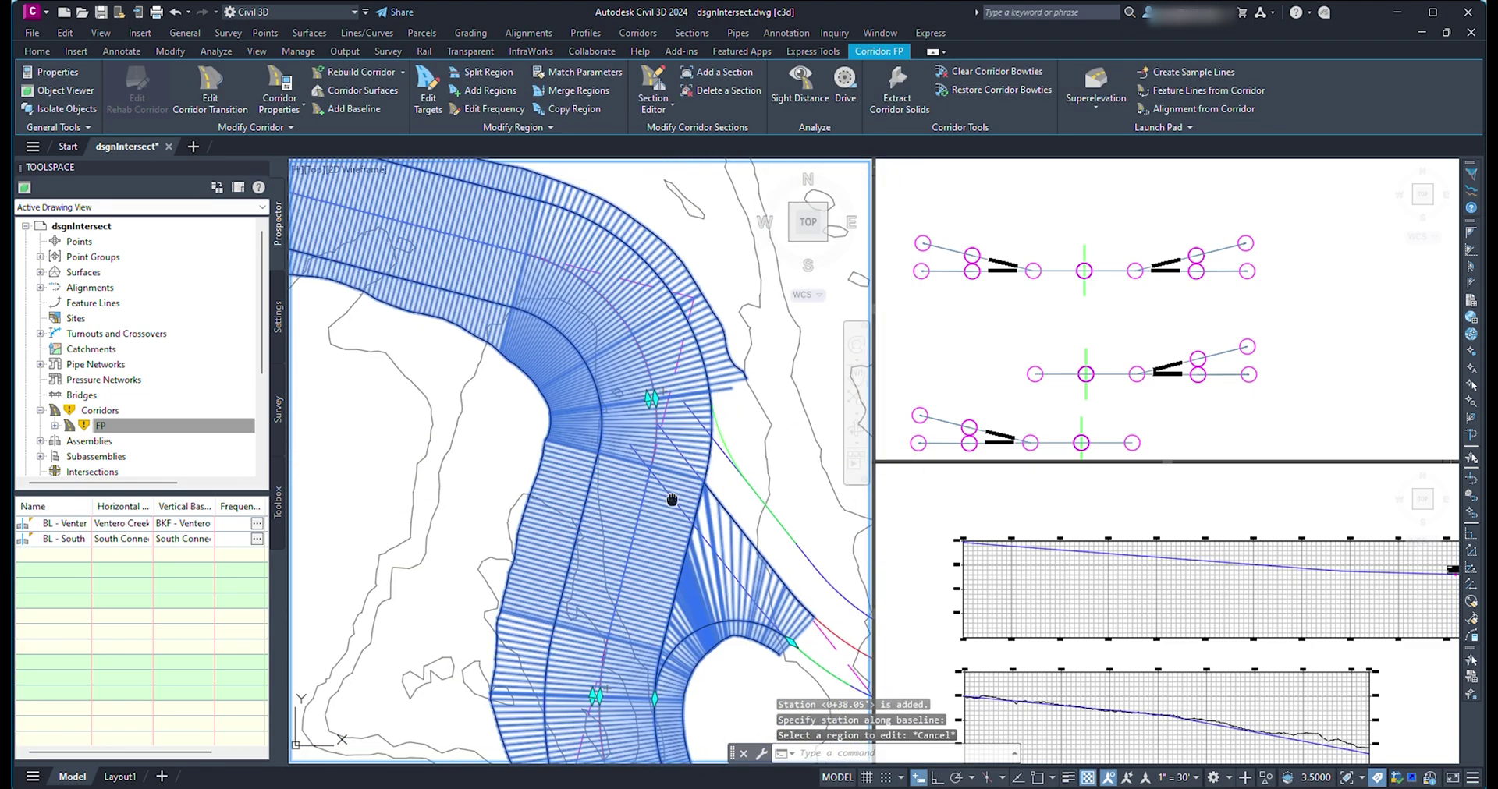
Add an alignment-and-profile baseline to the FP corridor, using the N Connection alignment and the Connected Alignment - (1) - (2) profile
click(351, 108)
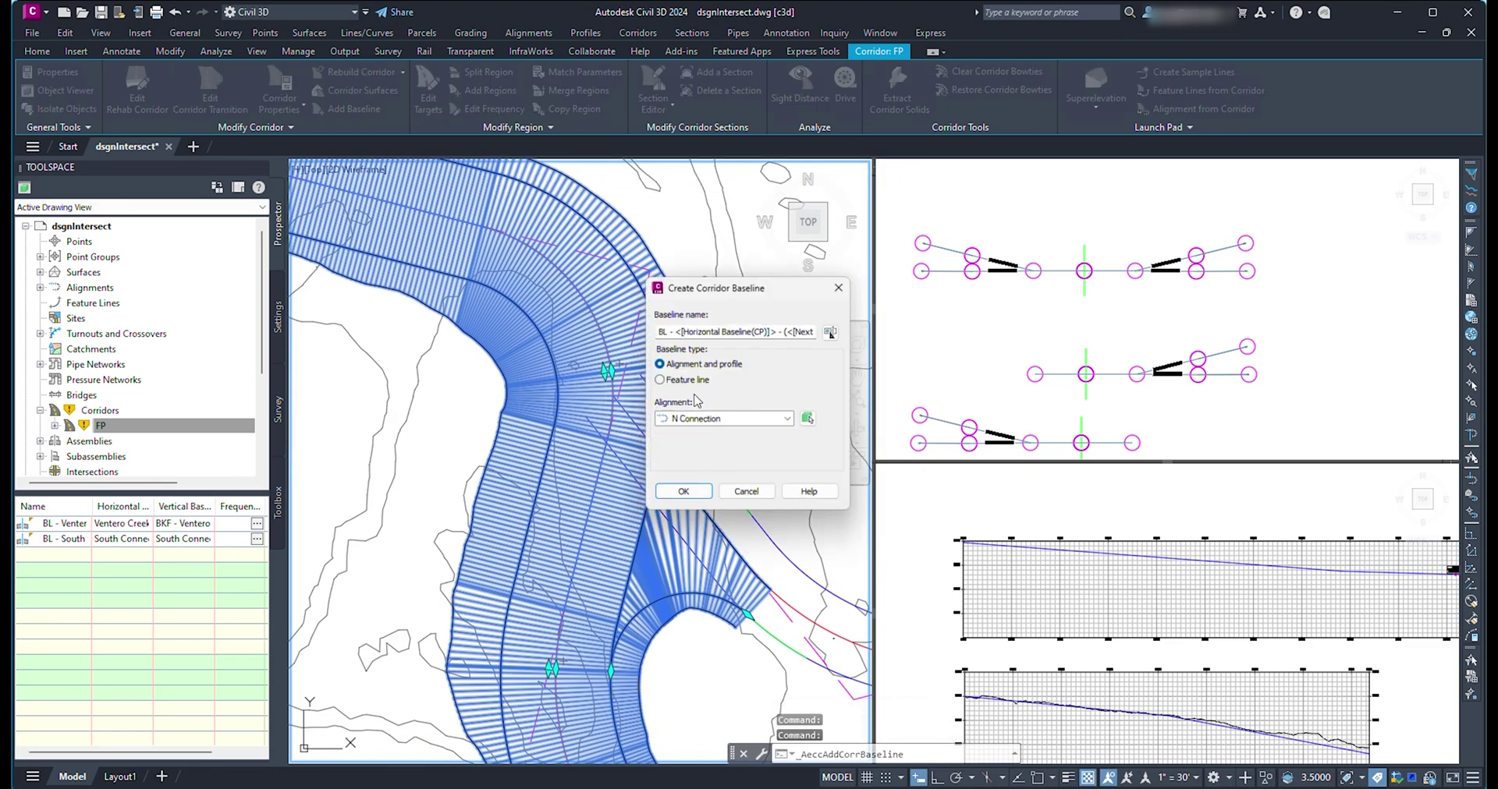
click(682, 495)
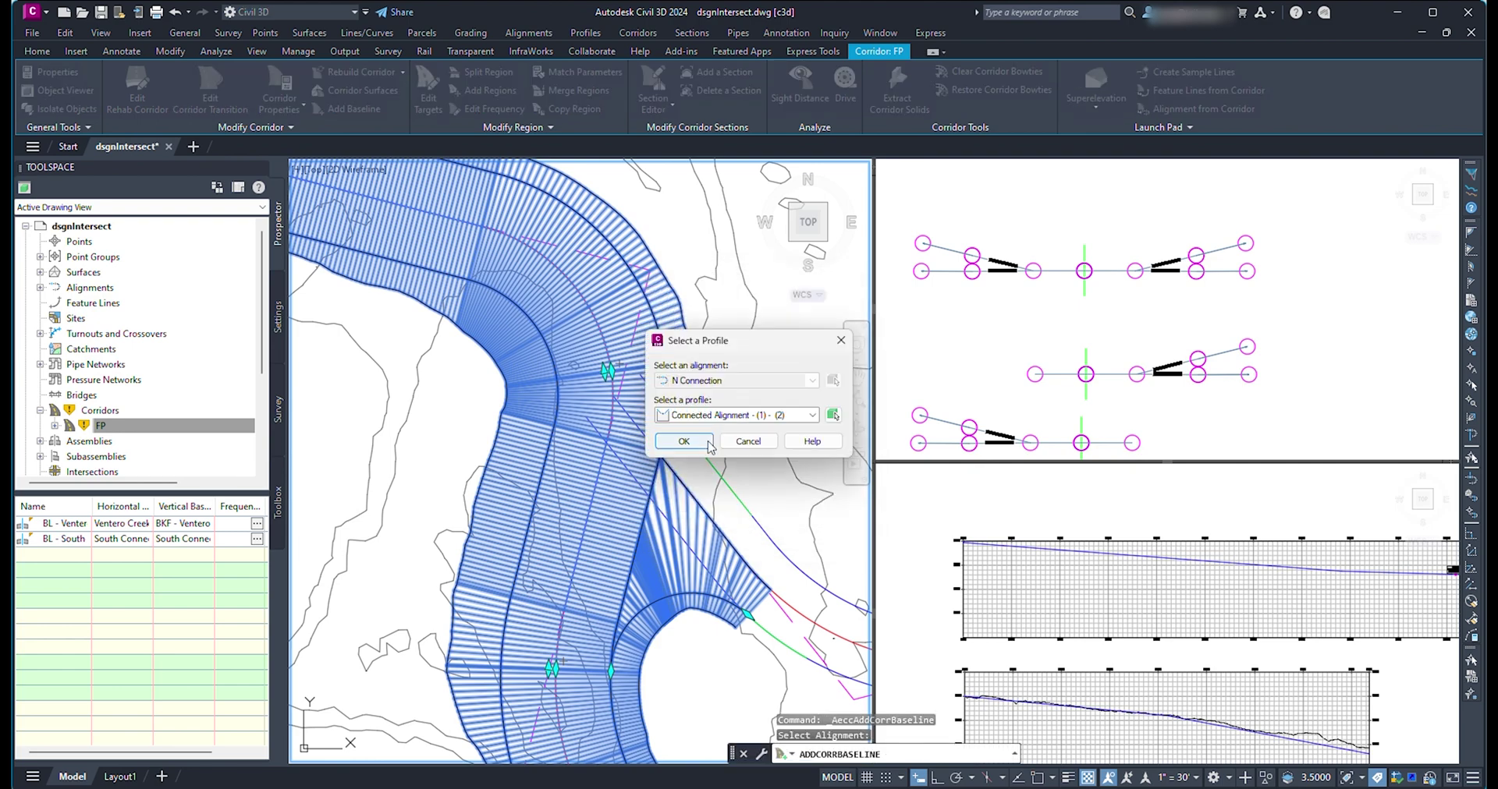
click(685, 490)
click(693, 434)
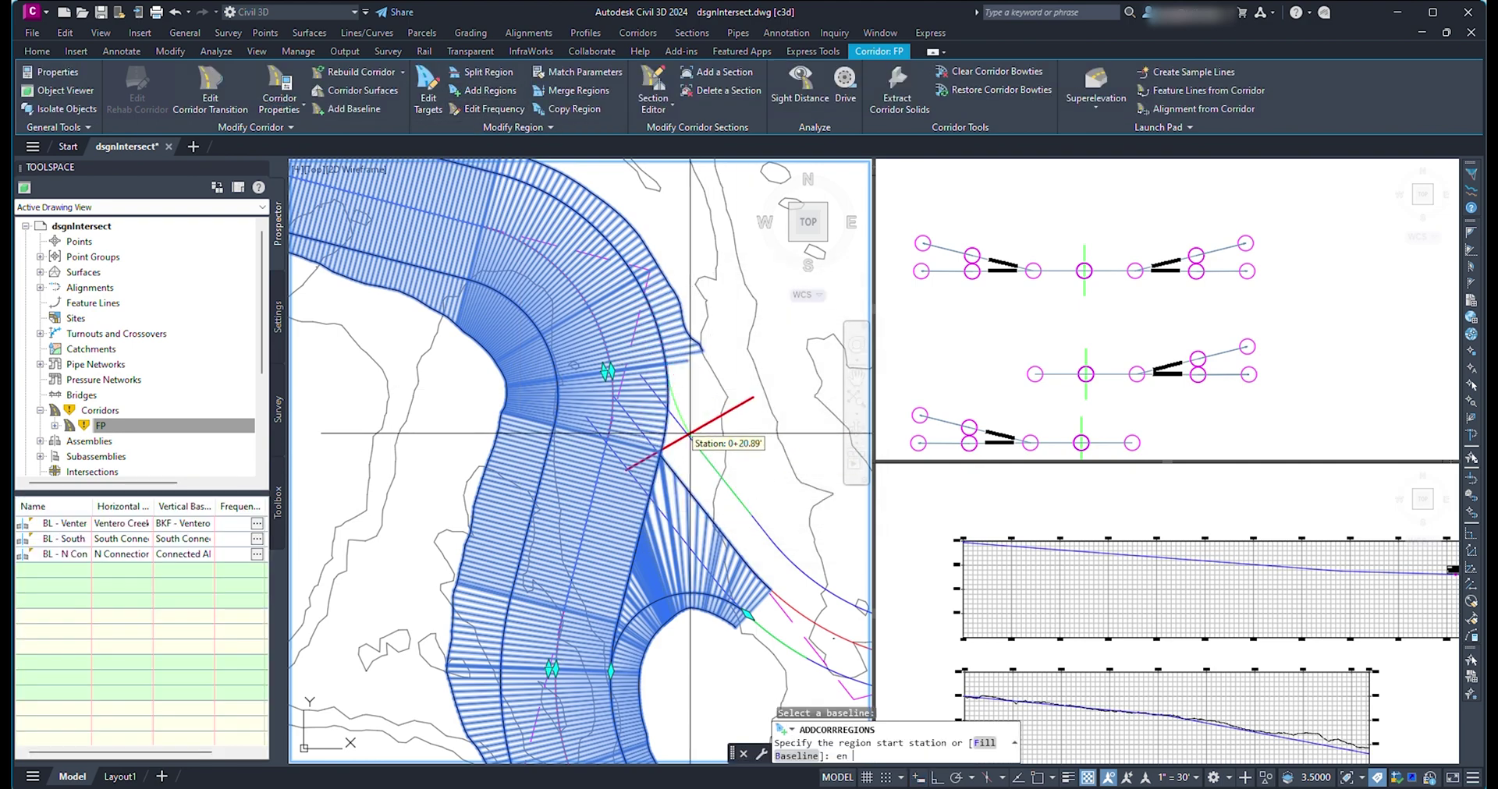
Add a region along the N Connection baseline's curve from station 0+15.00 to 0+34.83, using the FP - Right Daylight assembly
text(end)
key(Return)
click(676, 415)
click(697, 427)
click(697, 420)
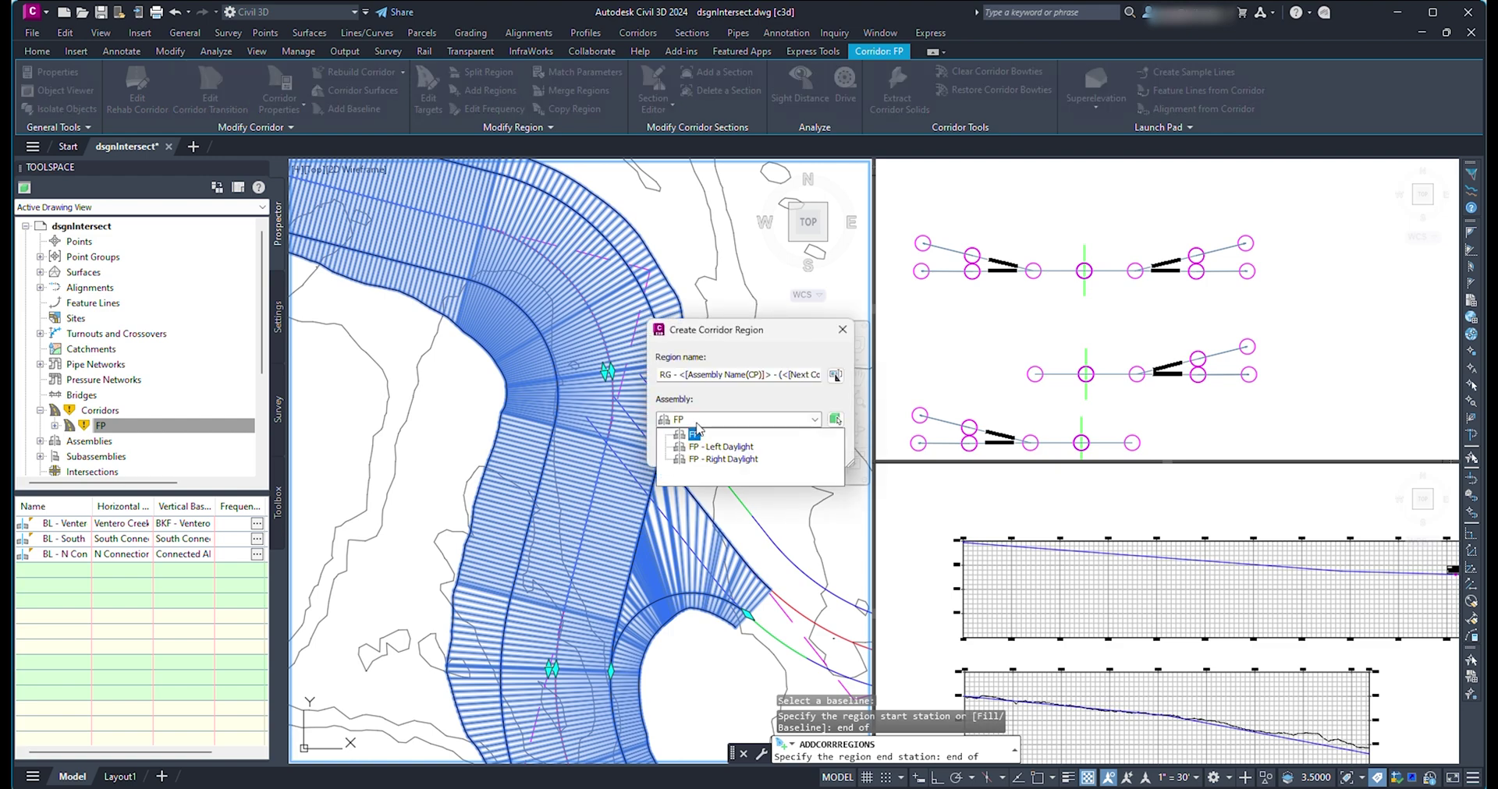
click(705, 461)
click(686, 449)
Set all surface targets of the new N Connection region to eg2020Ventero and accept the mapping
click(1077, 200)
click(742, 273)
click(856, 399)
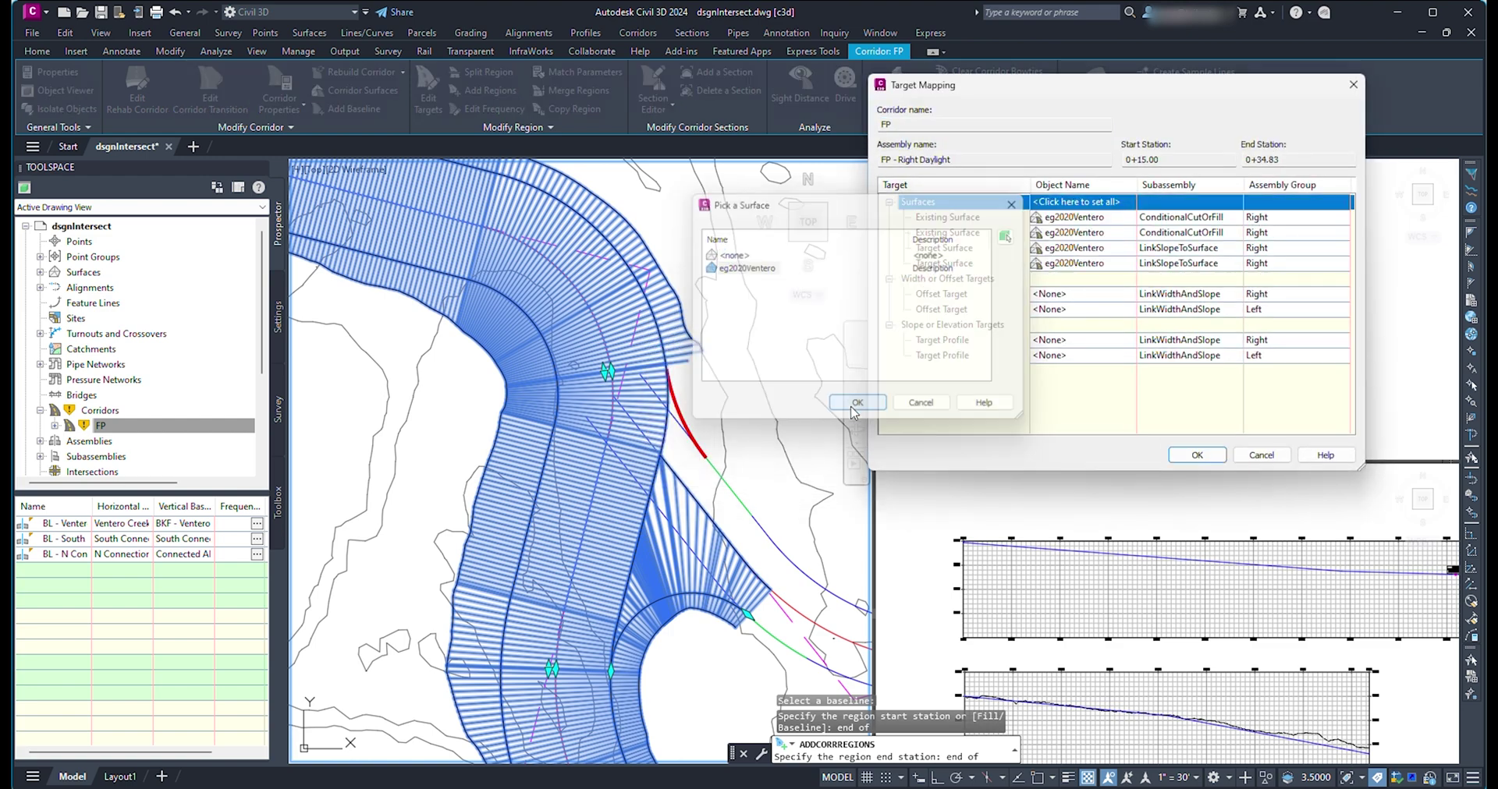
click(1196, 455)
key(Return)
Edit the N Connection region's targets, setting its right-side link's offset to N Connection and its elevation to the Connected Alignment profile
click(427, 89)
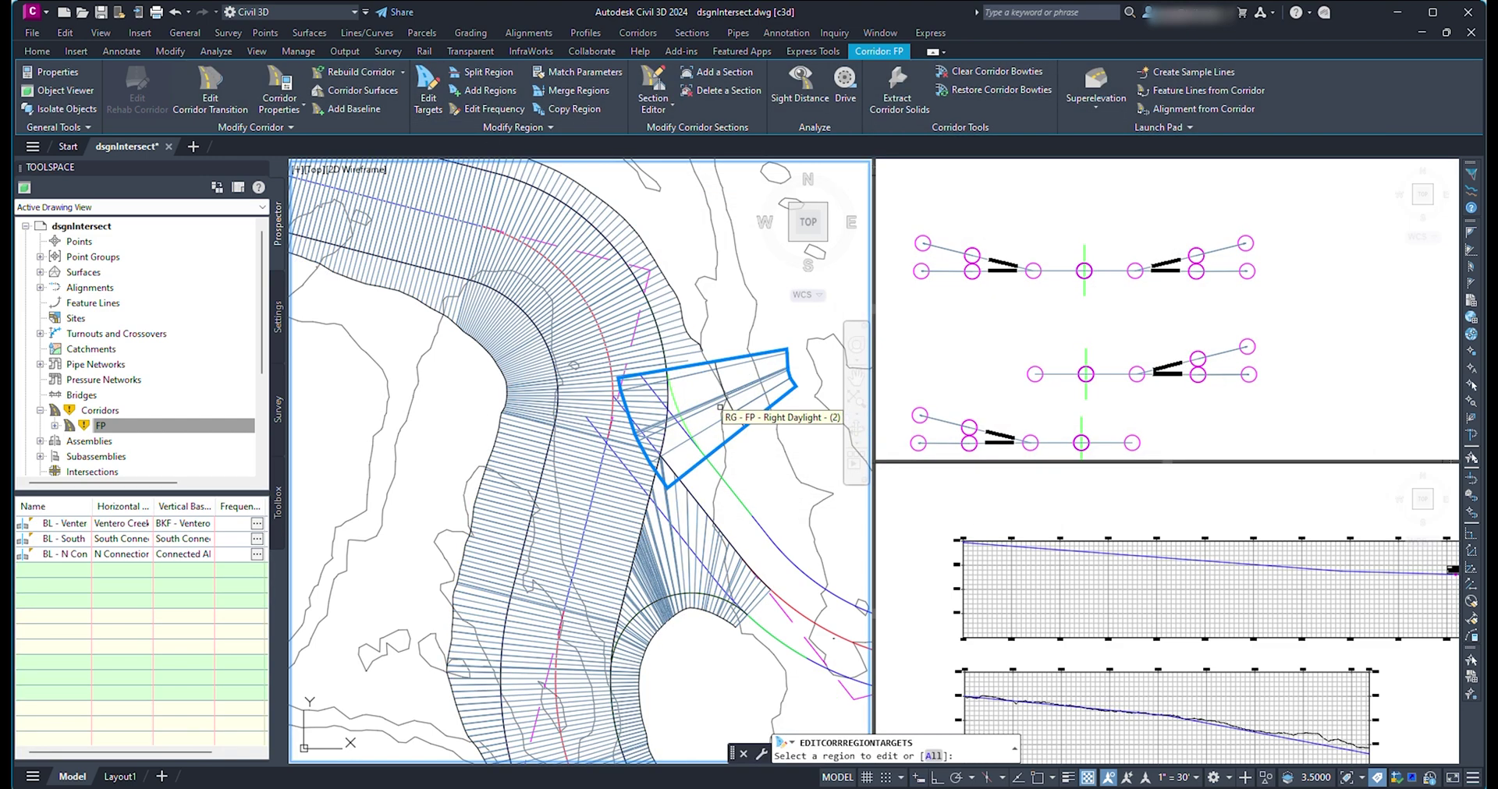
click(717, 404)
key(Return)
drag(877, 209, 733, 428)
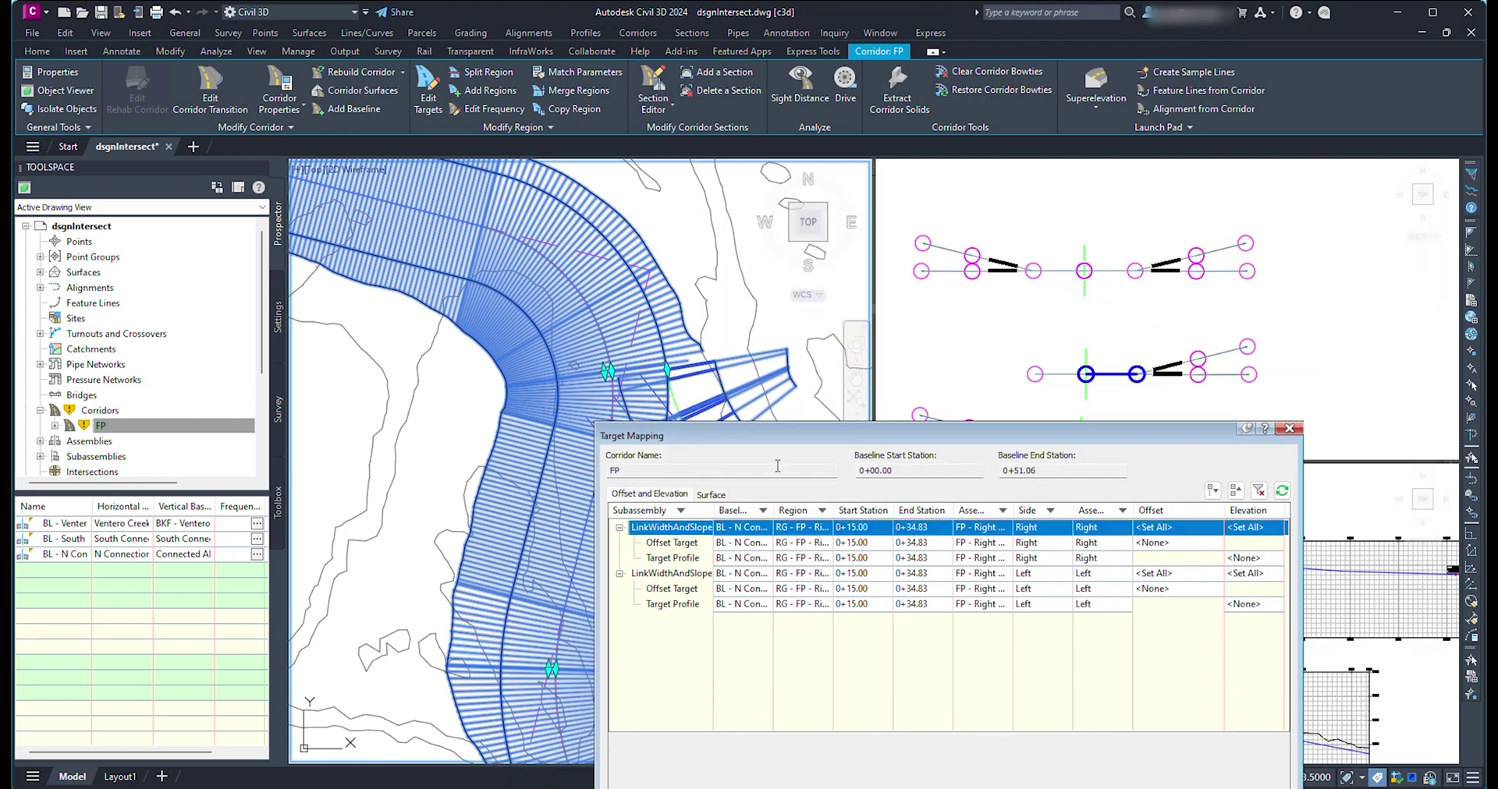
drag(903, 438, 819, 222)
scroll(659, 628, down, 1)
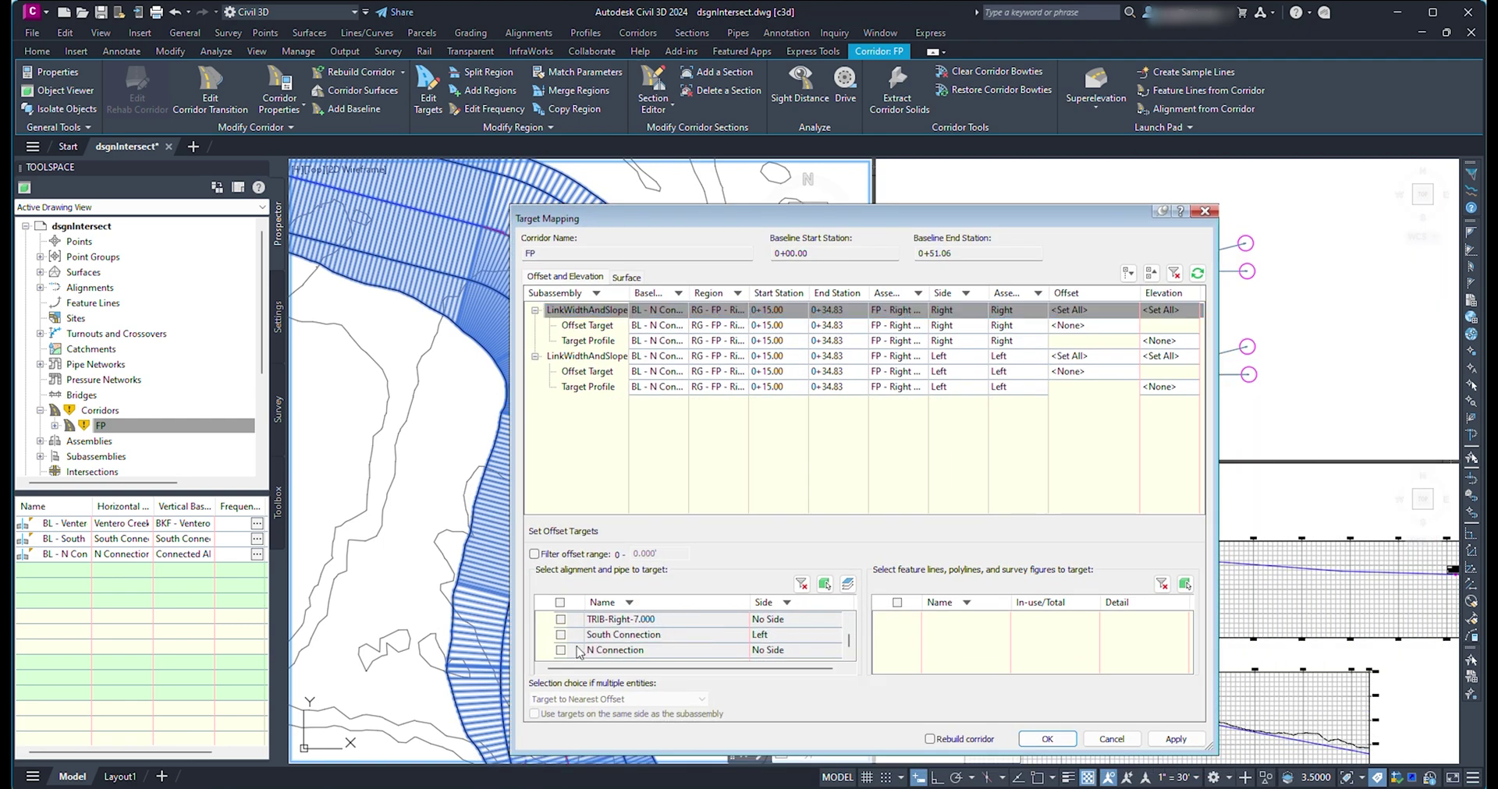
click(1156, 310)
Target the left-side link to the Ventero Creek-Right-11.200 and TRIB alignments and the BKF - Ventero Creek and BKF - TRIB profiles
click(1101, 357)
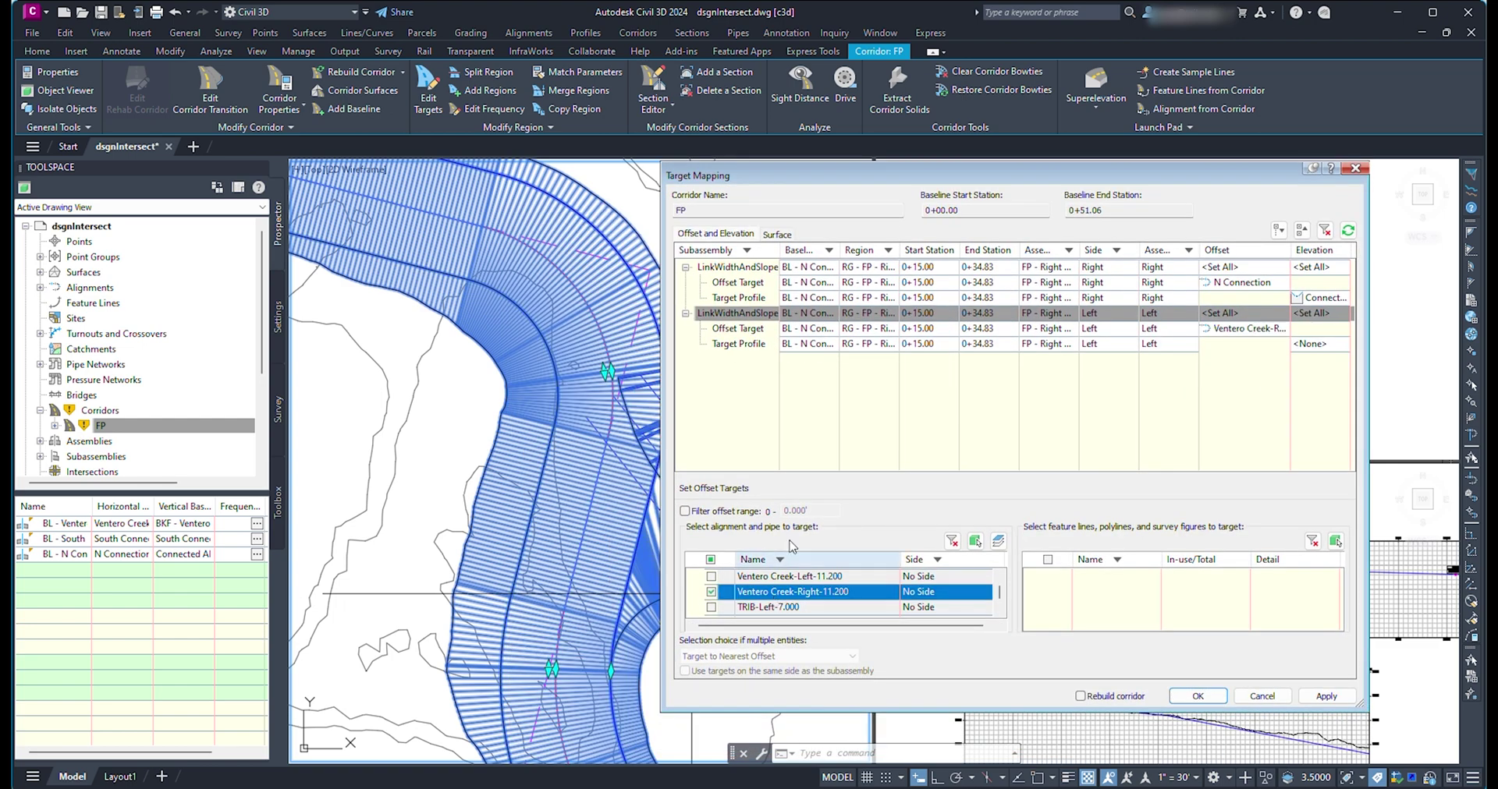
drag(844, 178, 964, 194)
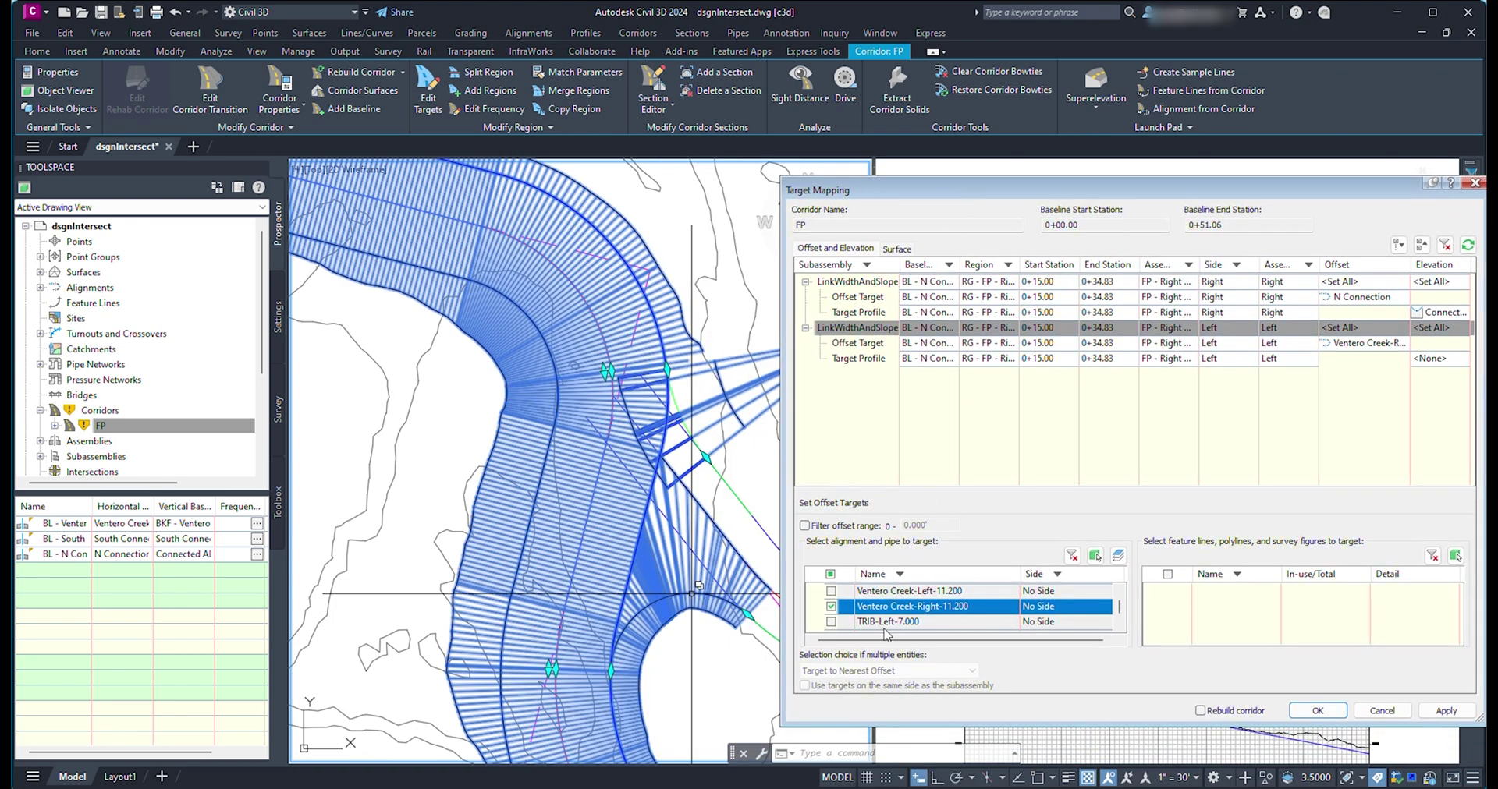
scroll(830, 605, up, 1)
click(830, 590)
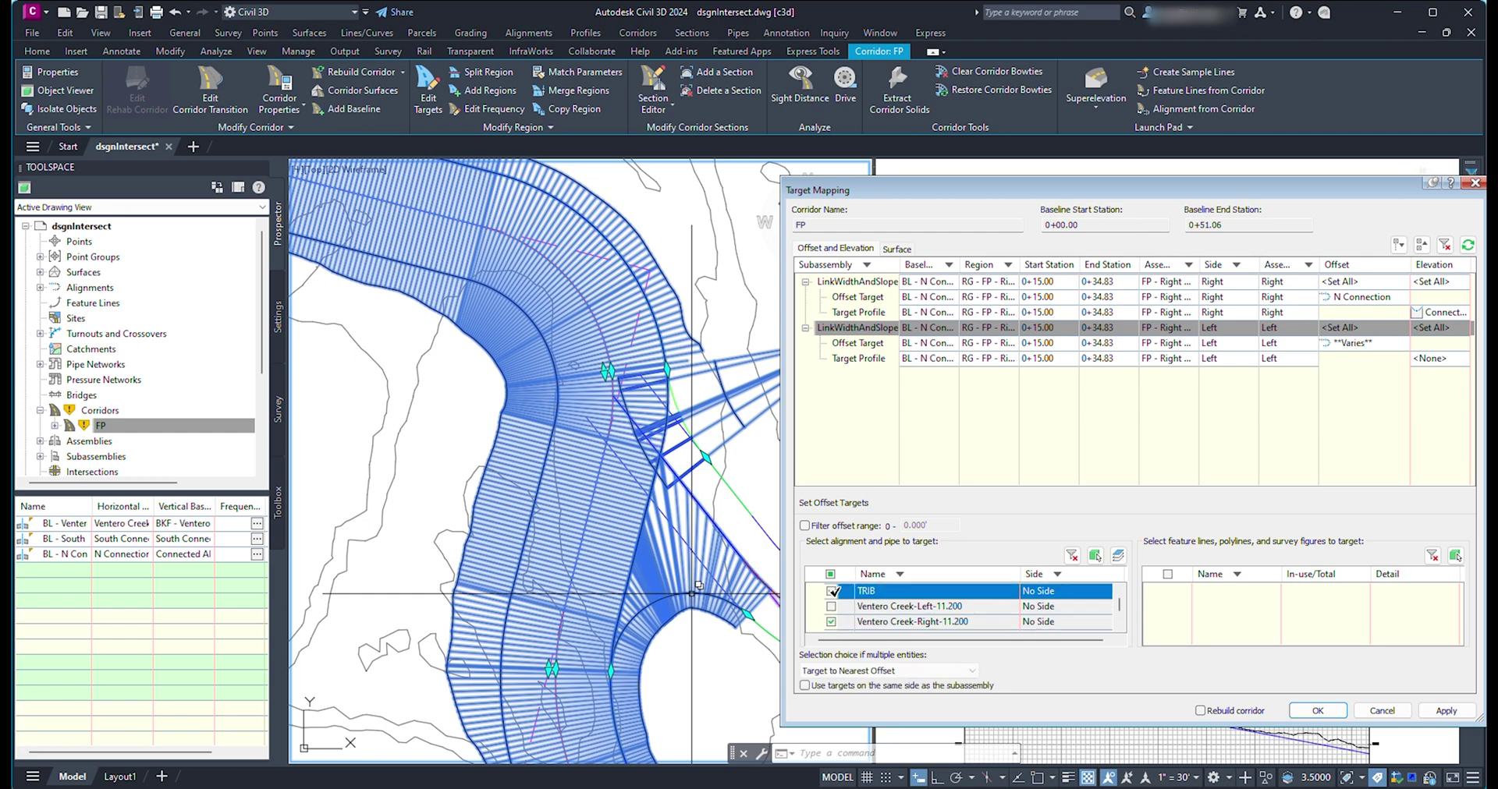
click(1427, 327)
click(831, 590)
click(831, 622)
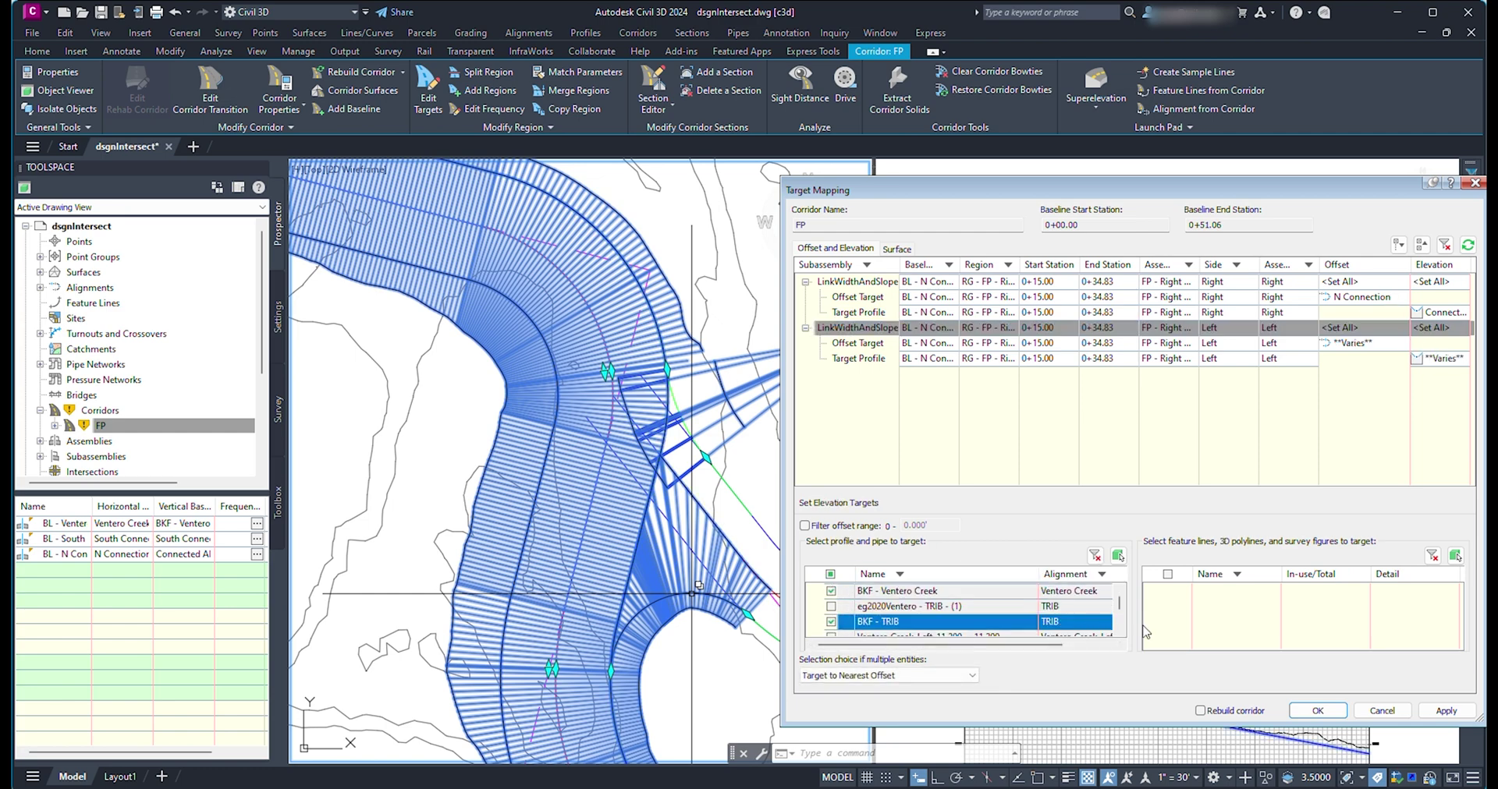
click(1318, 711)
Stretch the downstream end of the N Connection alignment to line up with the end of the South Connection region
scroll(663, 443, up, 5)
scroll(662, 443, down, 2)
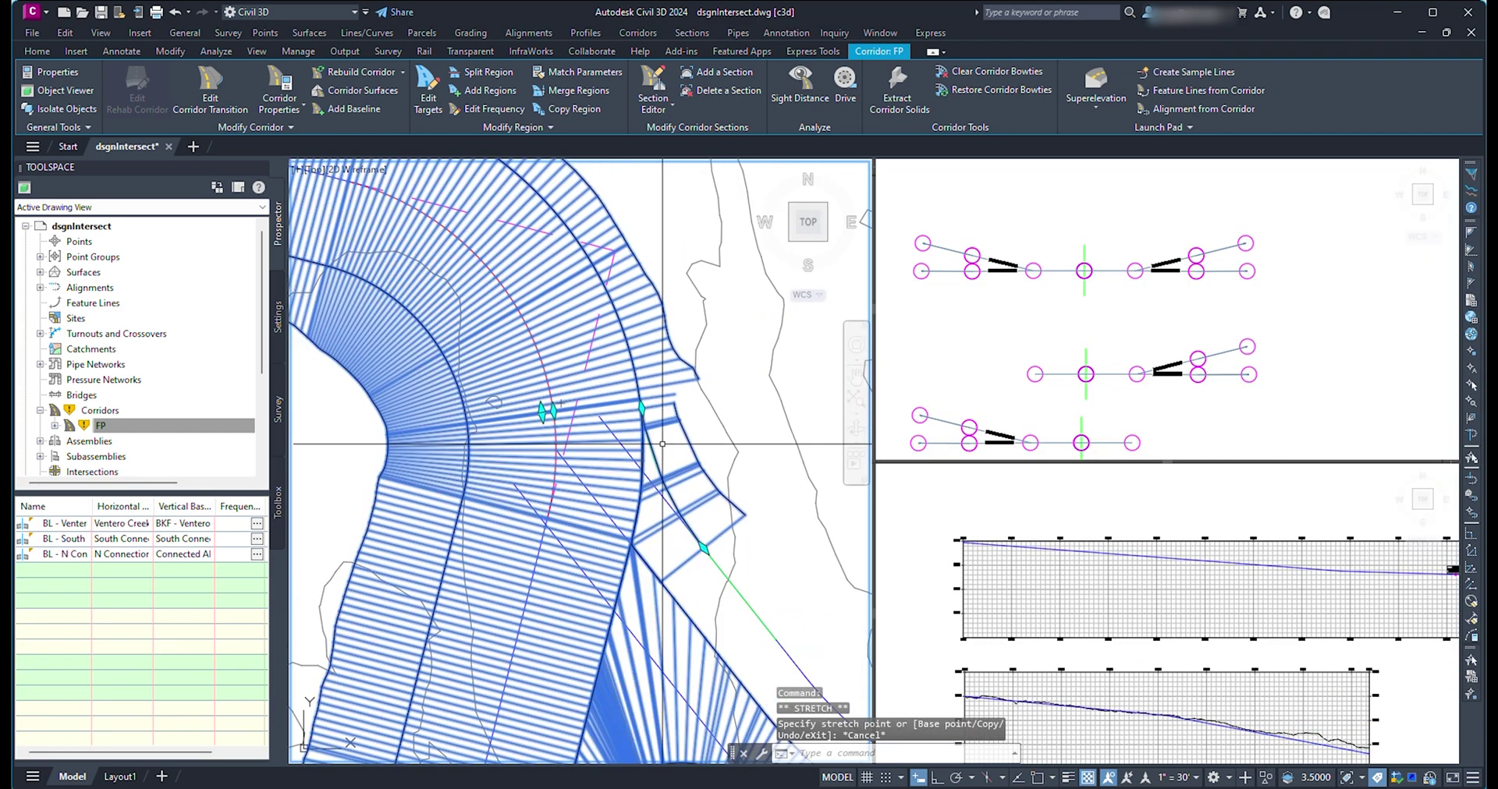
key(Escape)
scroll(663, 444, down, 4)
scroll(629, 514, up, 3)
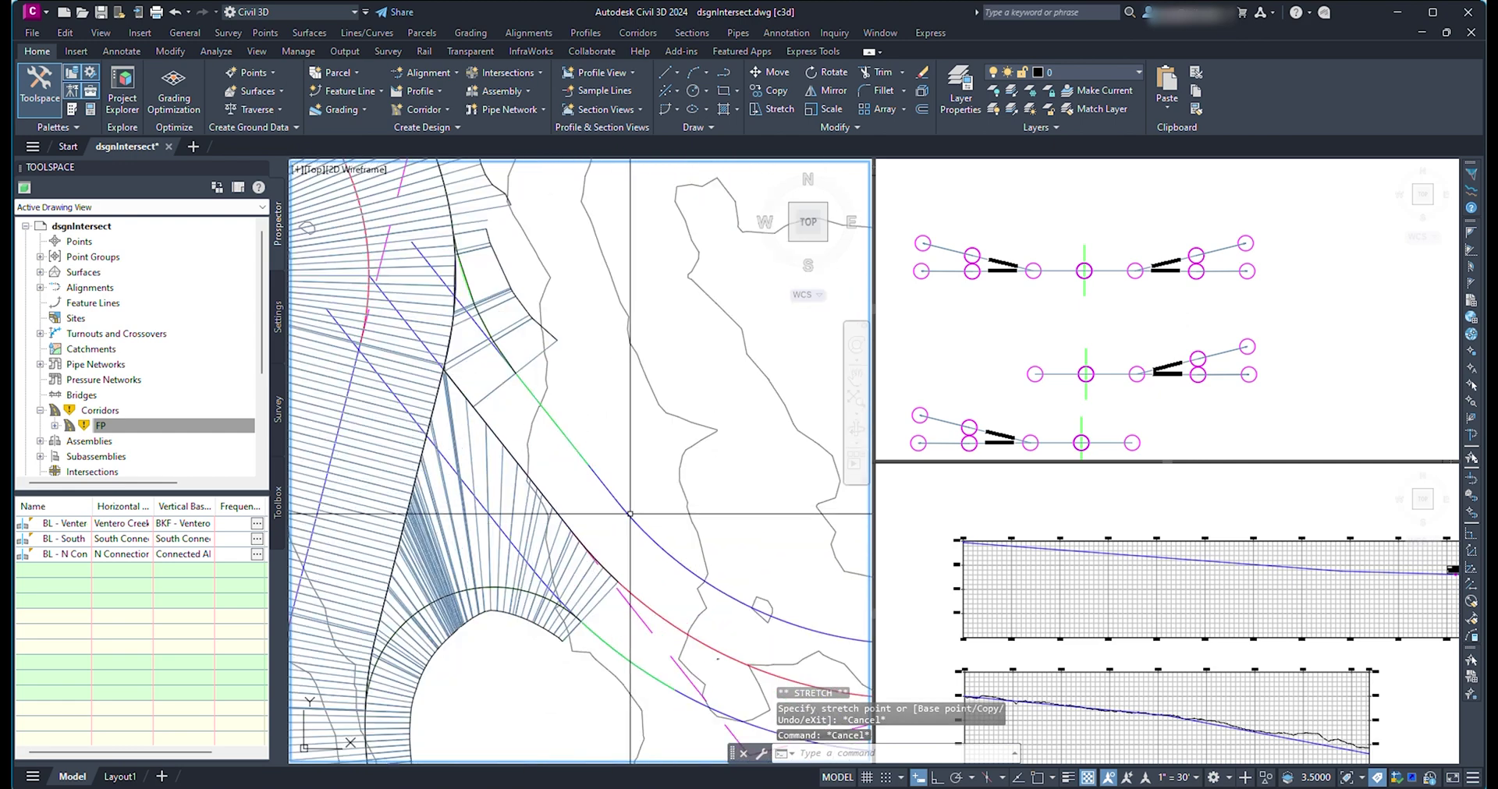
click(586, 461)
click(589, 465)
text(e)
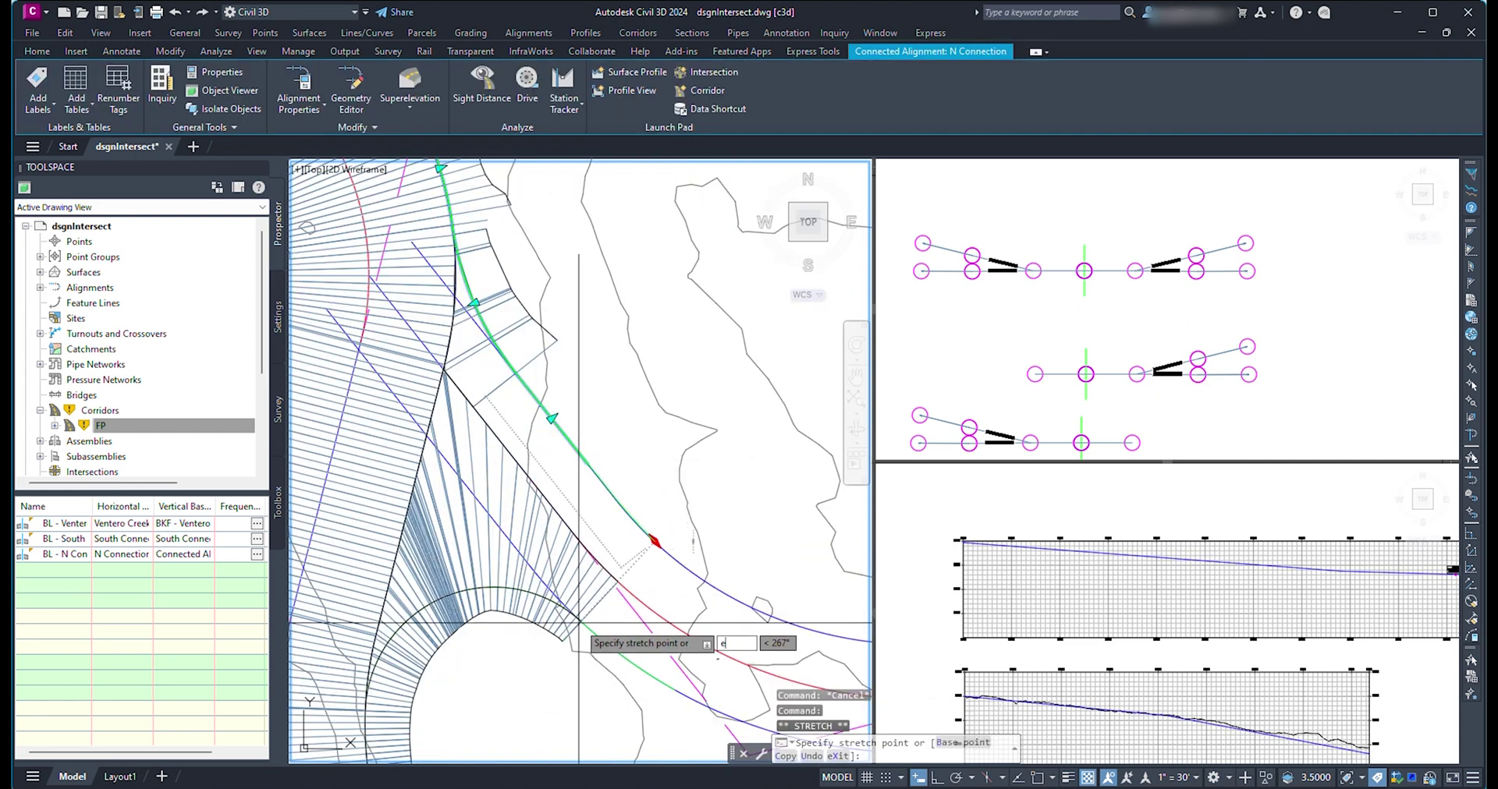
key(Escape)
key(Escape)
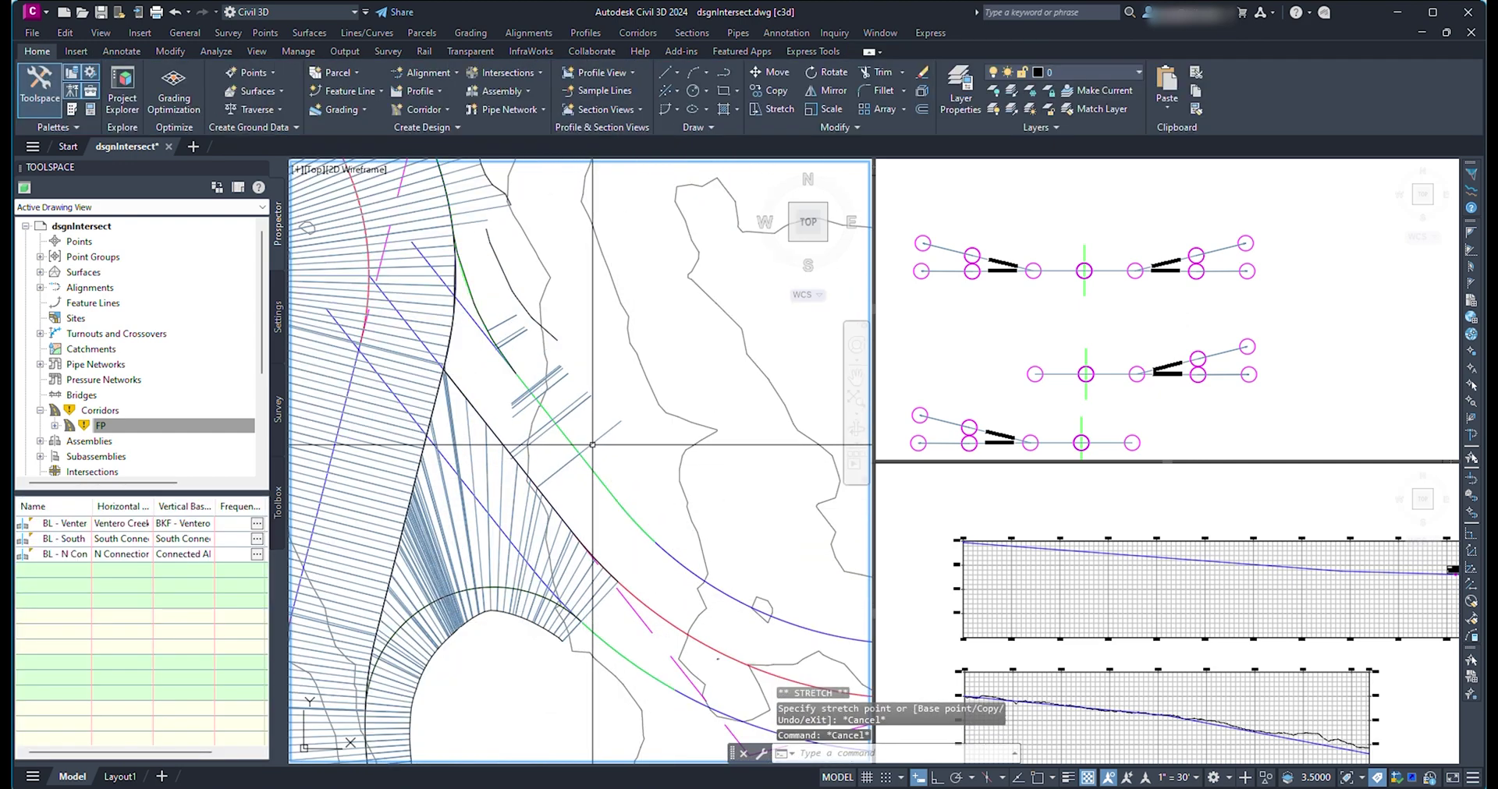
Stretch the end of the N Connection corridor region to the endpoint of the extended N Connection alignment
click(584, 452)
click(579, 452)
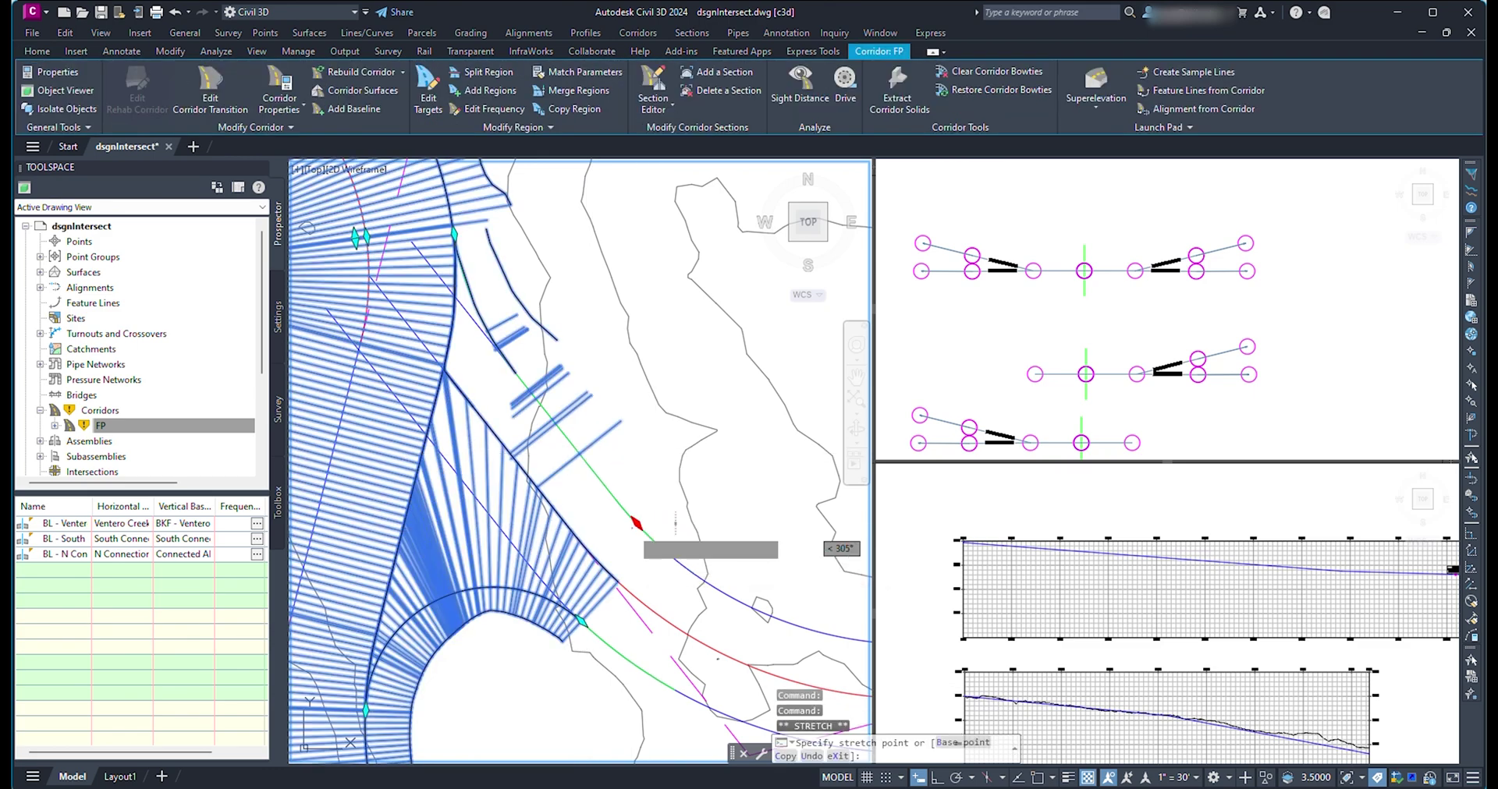
text(of)
click(632, 528)
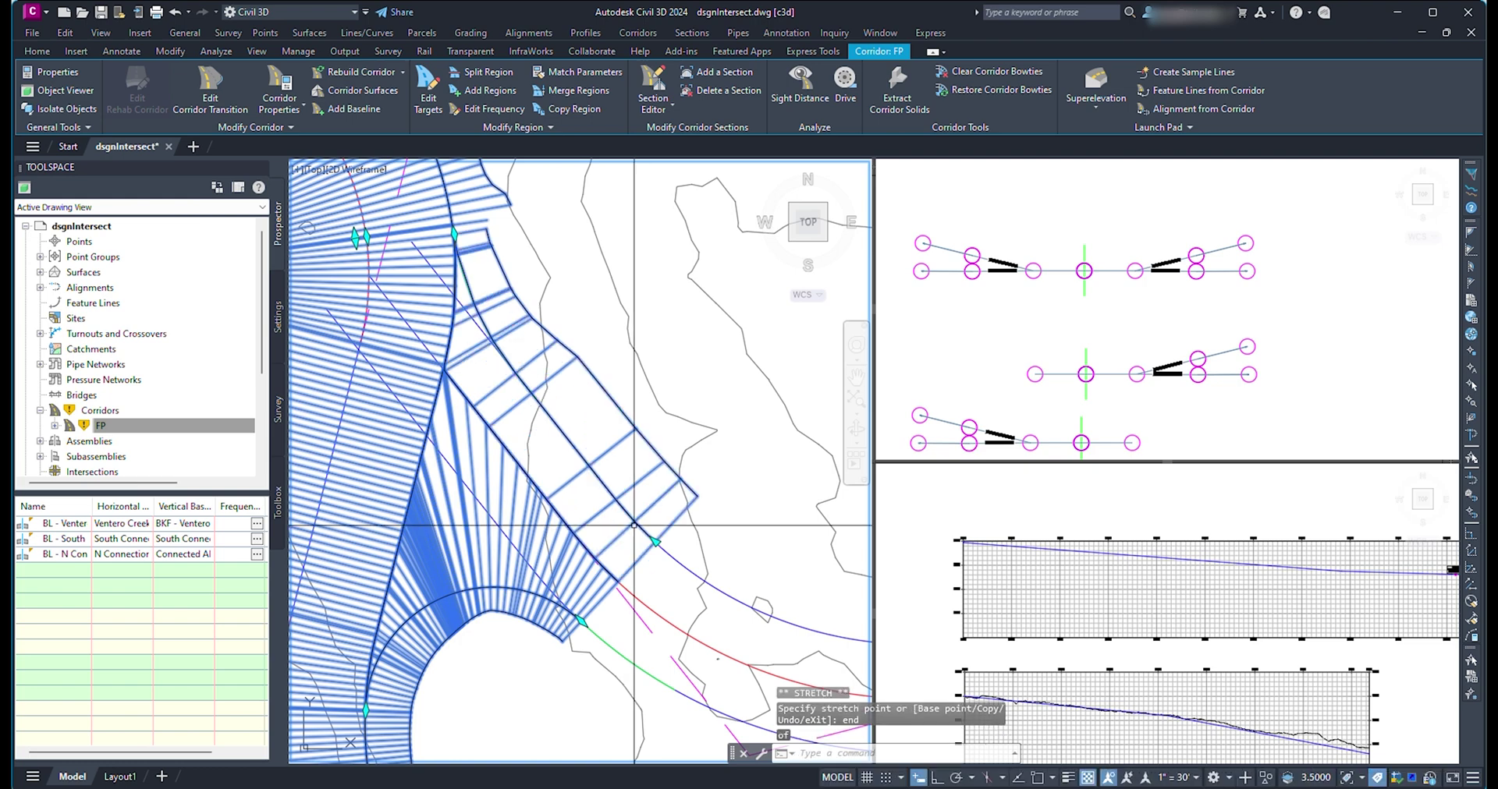
Set the N Connection region's frequency to 1 ft along tangents, curves and spirals, adding station 0+33.50 at the apparent intersection
click(493, 109)
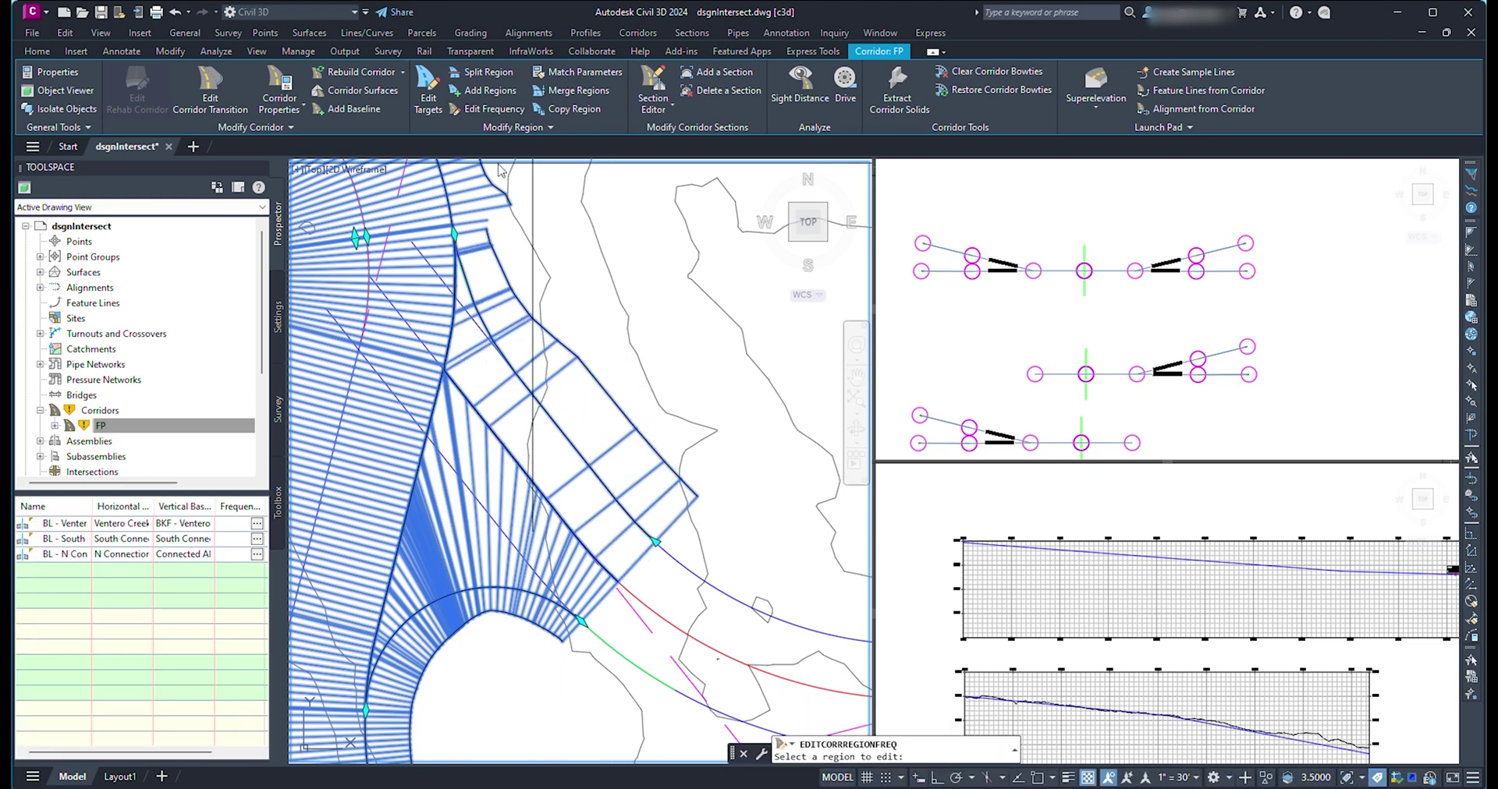
click(478, 290)
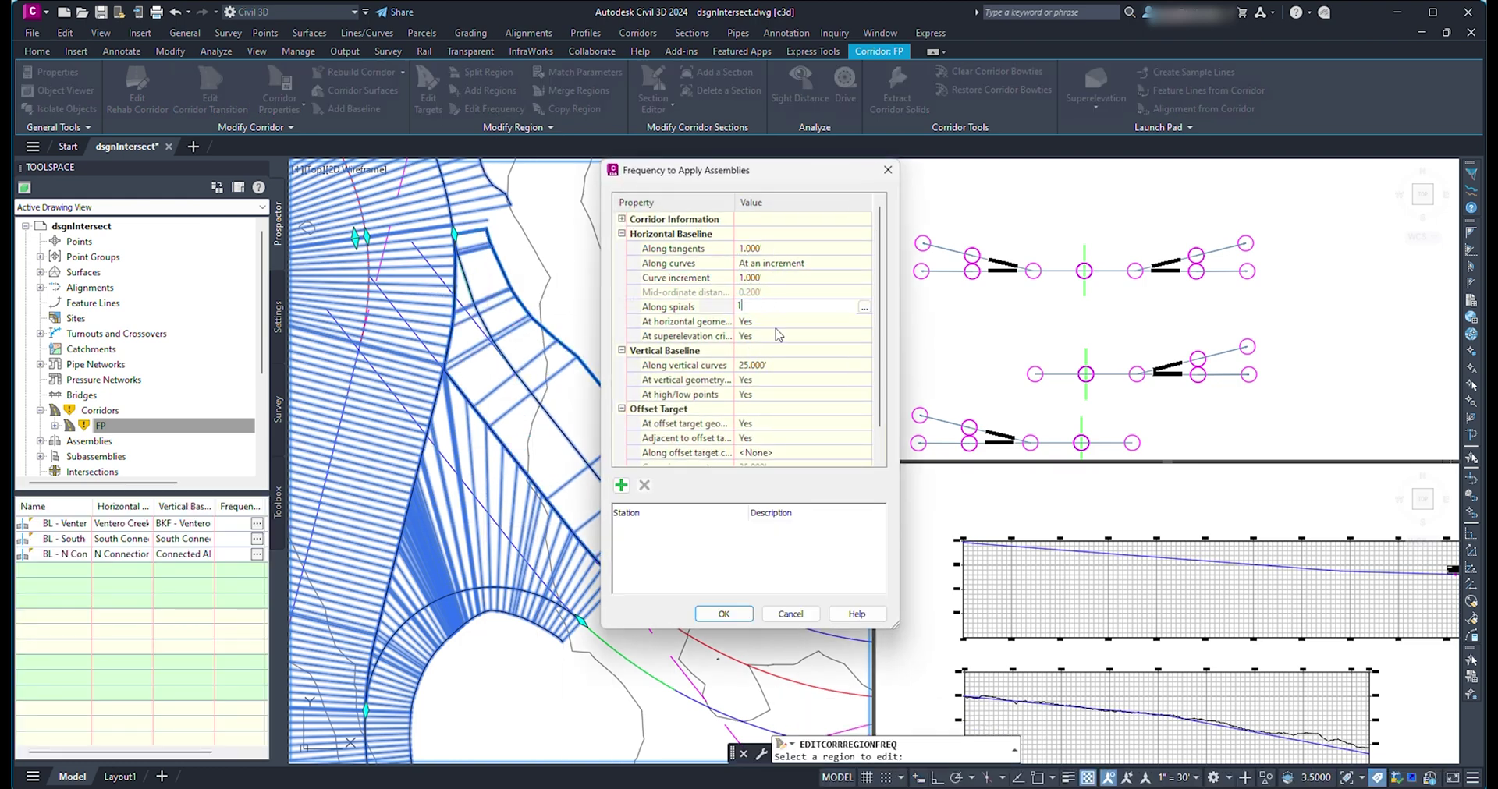
click(621, 485)
scroll(581, 425, up, 5)
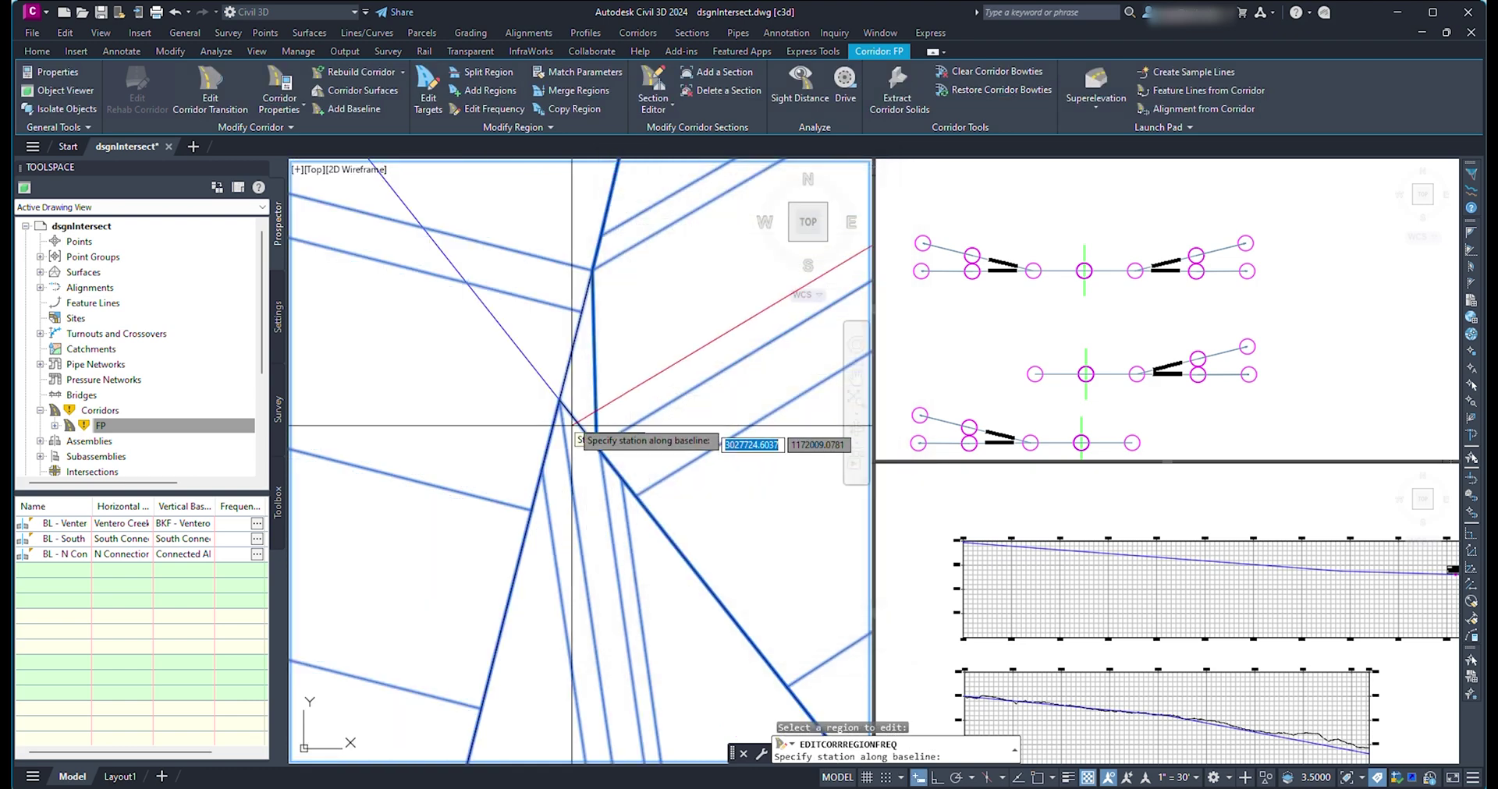
shift+right_click(574, 416)
click(624, 563)
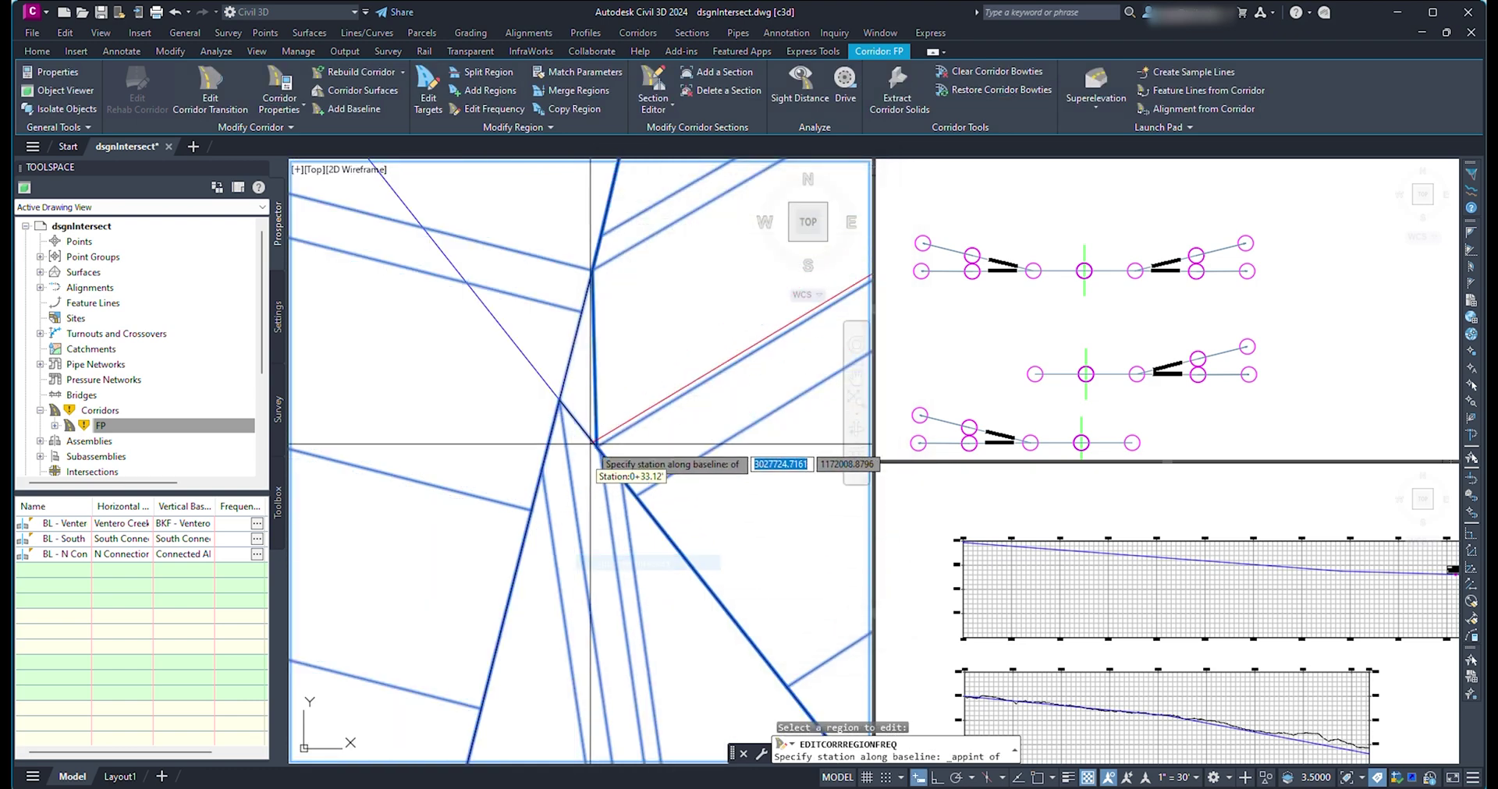
click(558, 404)
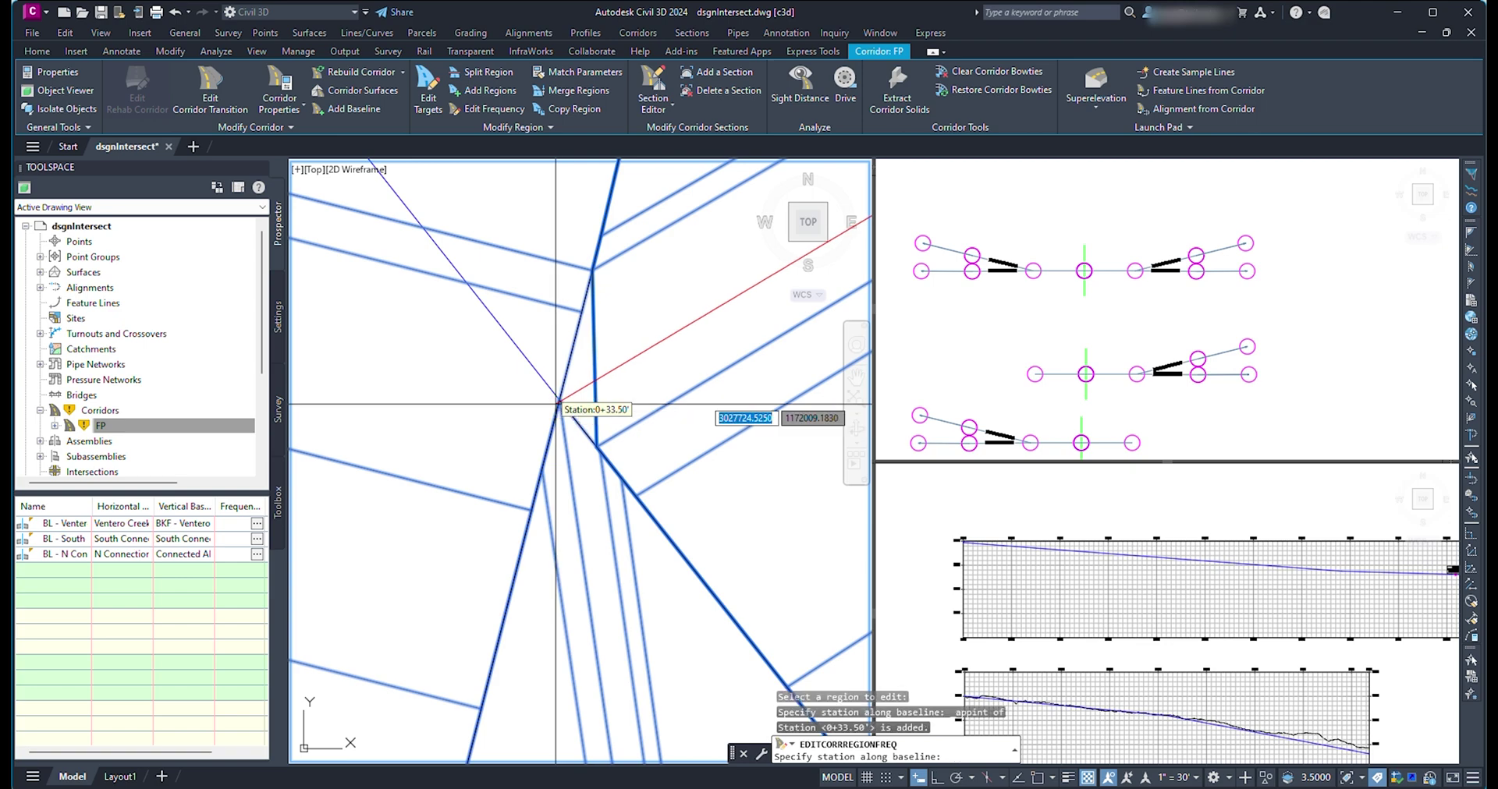
key(Return)
click(721, 614)
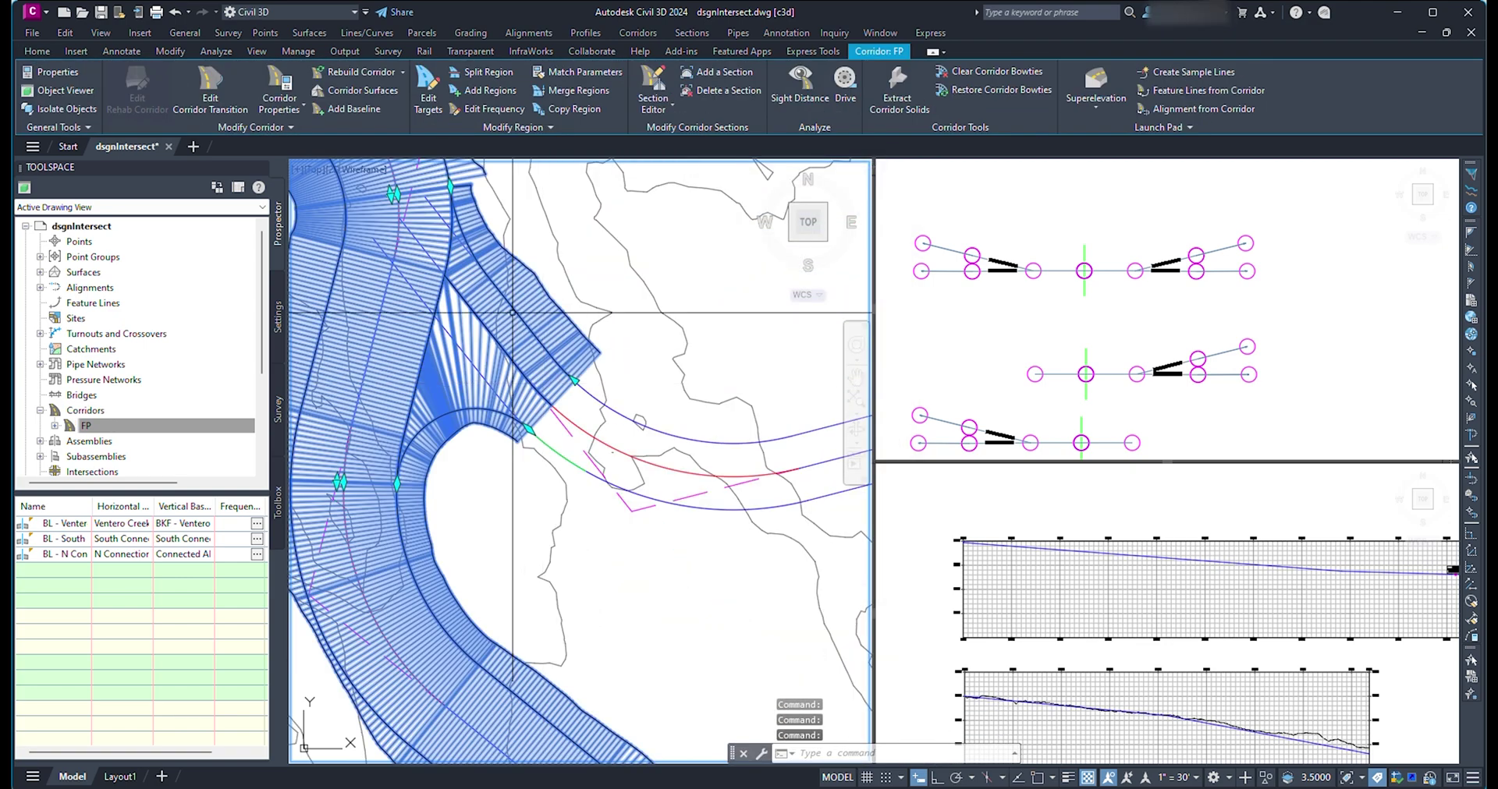
Add an alignment-and-profile baseline to the FP corridor, using the TRIB alignment and the BKF - TRIB profile
click(811, 419)
click(612, 449)
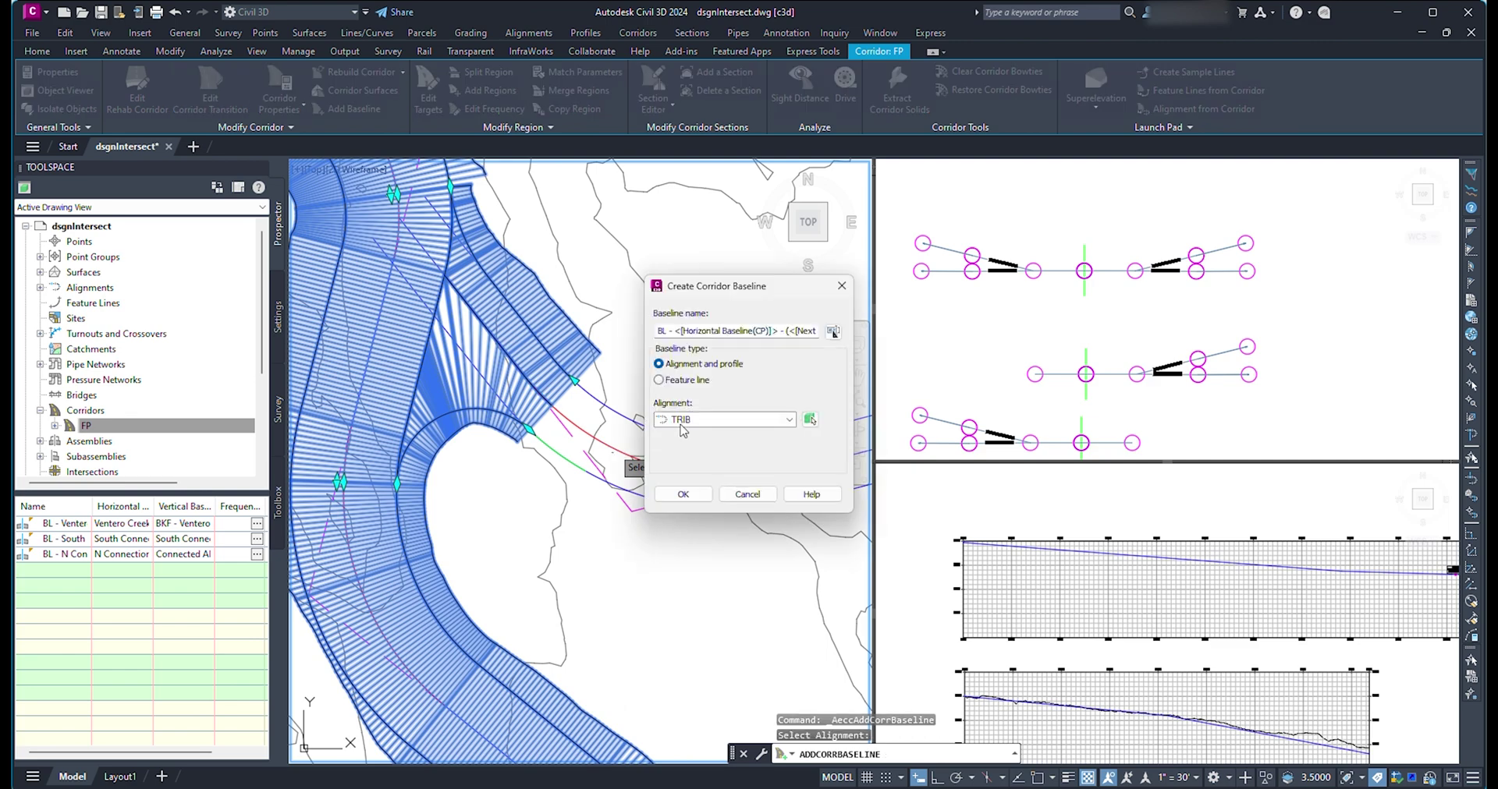
click(686, 493)
click(690, 497)
click(685, 438)
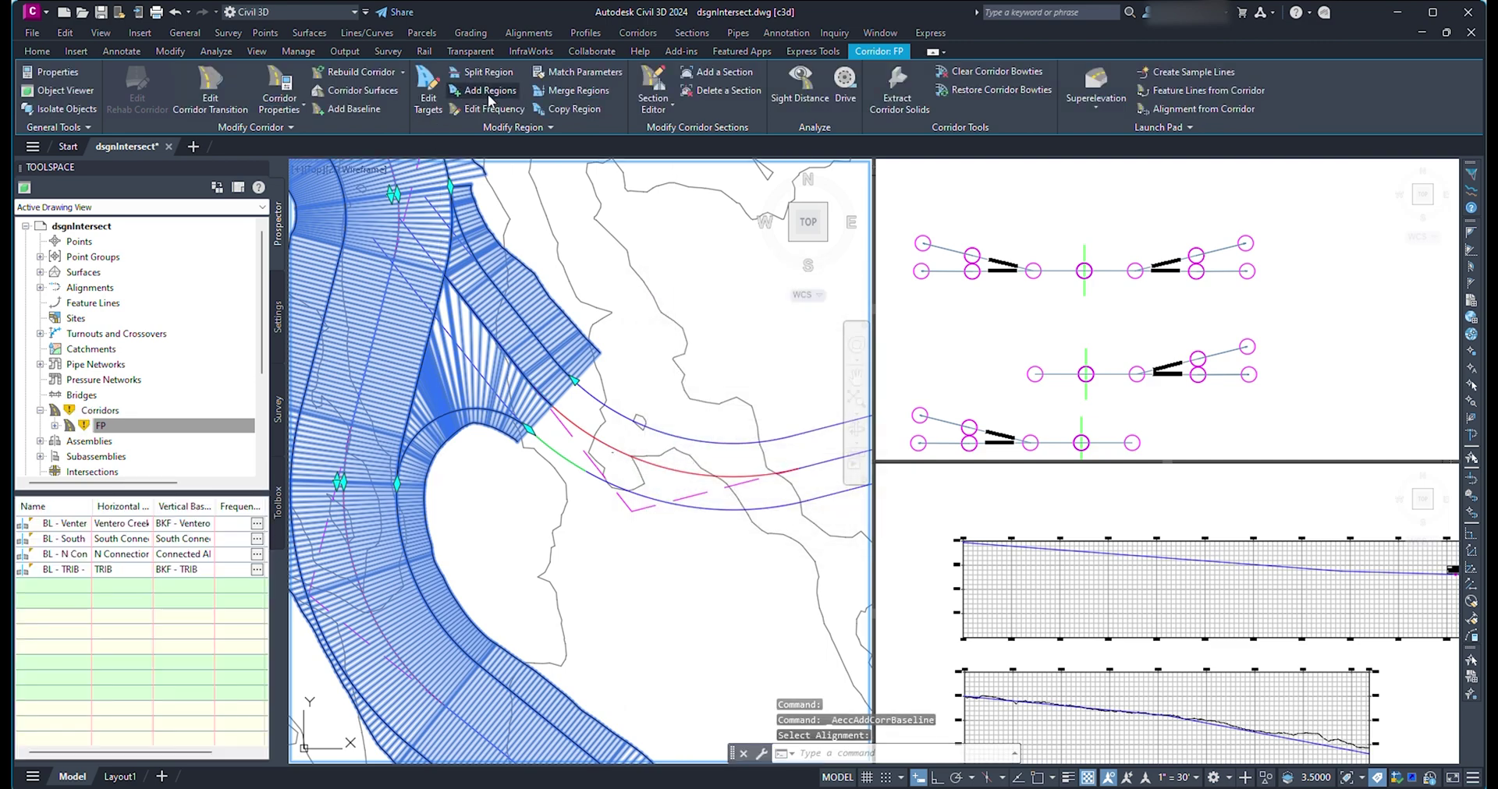
Add an FP assembly region to the TRIB baseline, from the end of the N and South Connection regions to the end of the TRIB alignment
click(488, 91)
click(570, 427)
scroll(567, 416, up, 2)
click(521, 379)
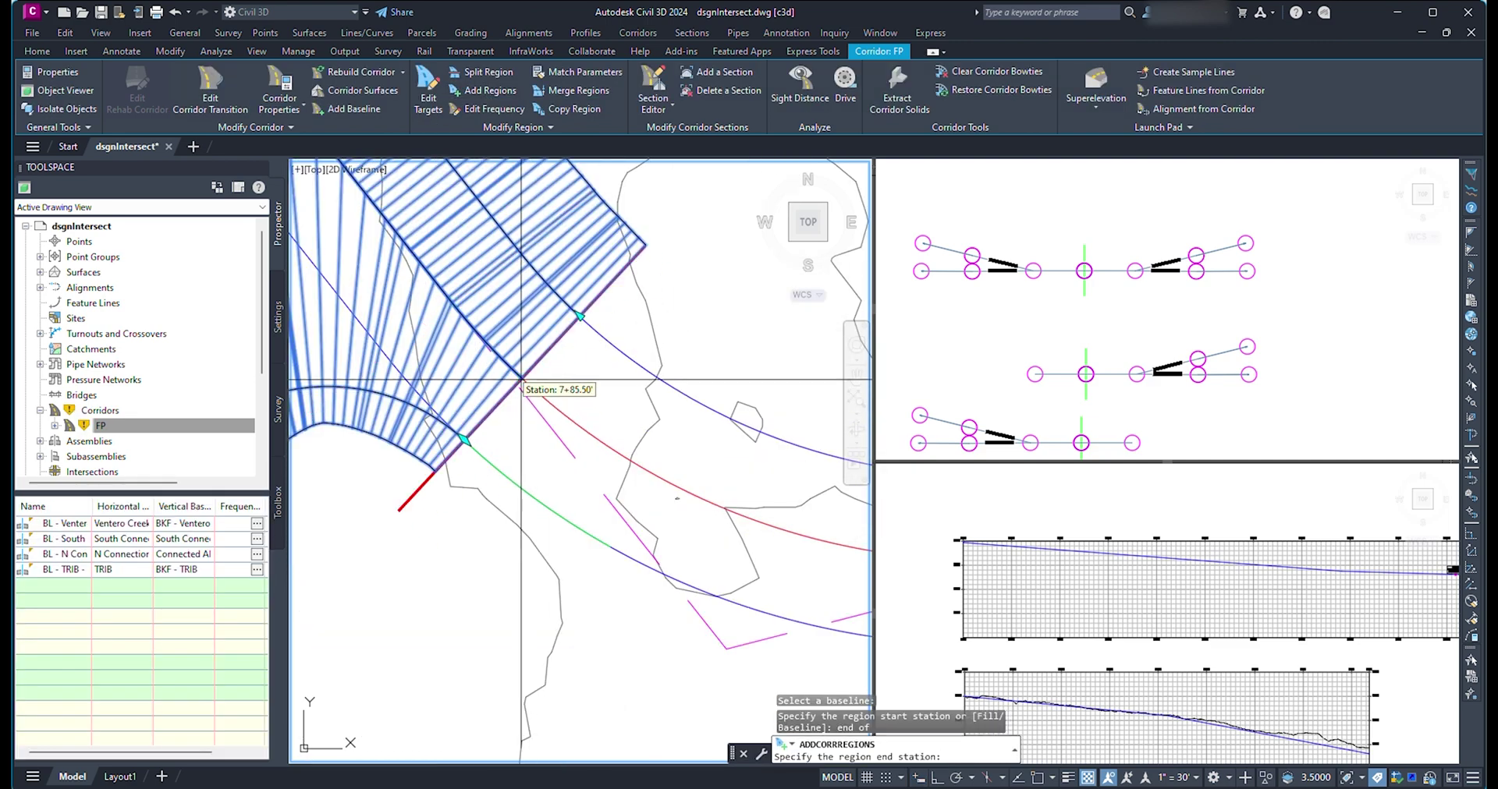
scroll(468, 462, down, 2)
middle_drag(769, 464, 599, 511)
scroll(768, 498, down, 4)
middle_drag(750, 559, 363, 396)
scroll(486, 402, up, 4)
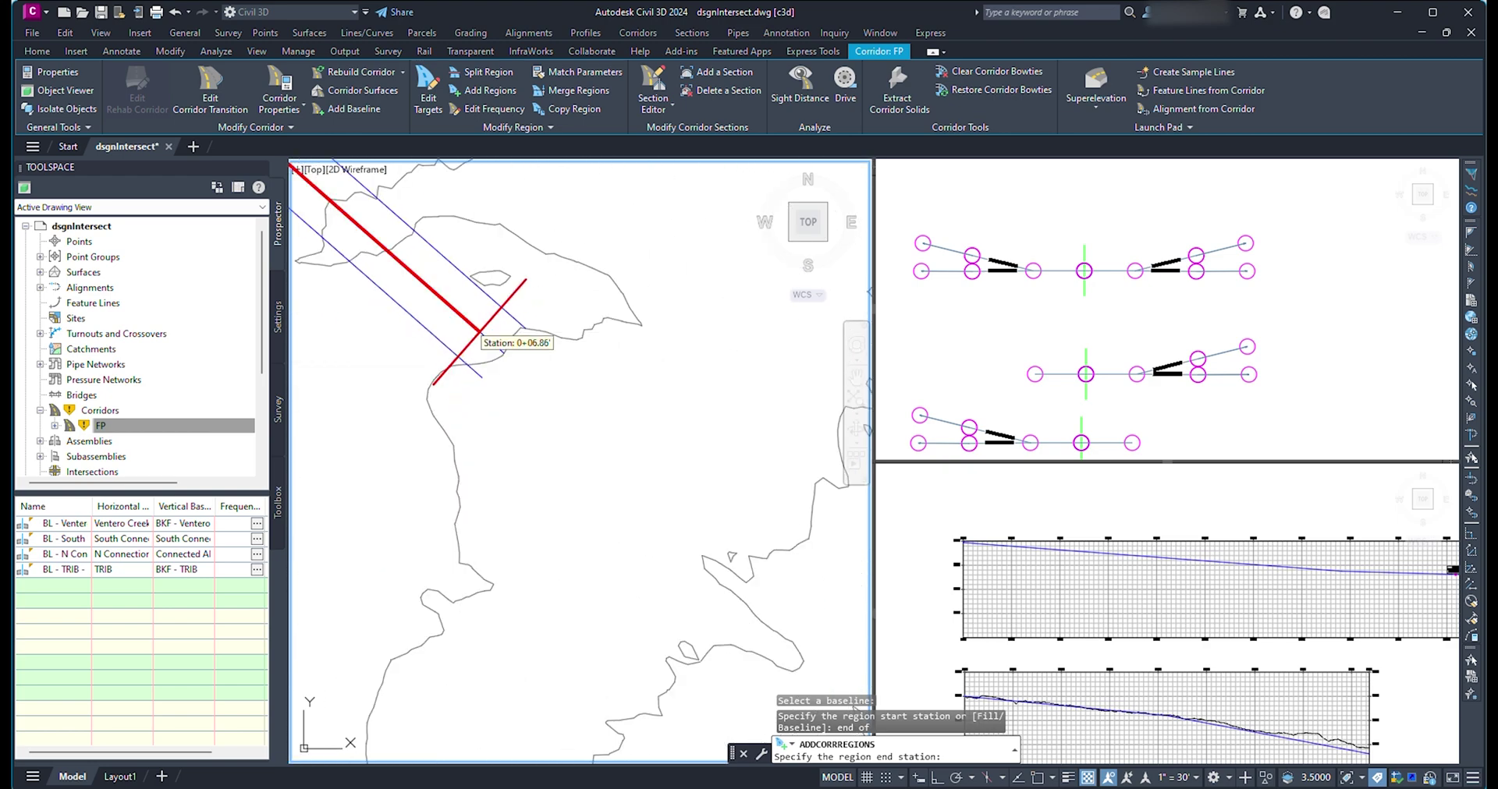
text(end)
key(Return)
click(499, 354)
click(684, 448)
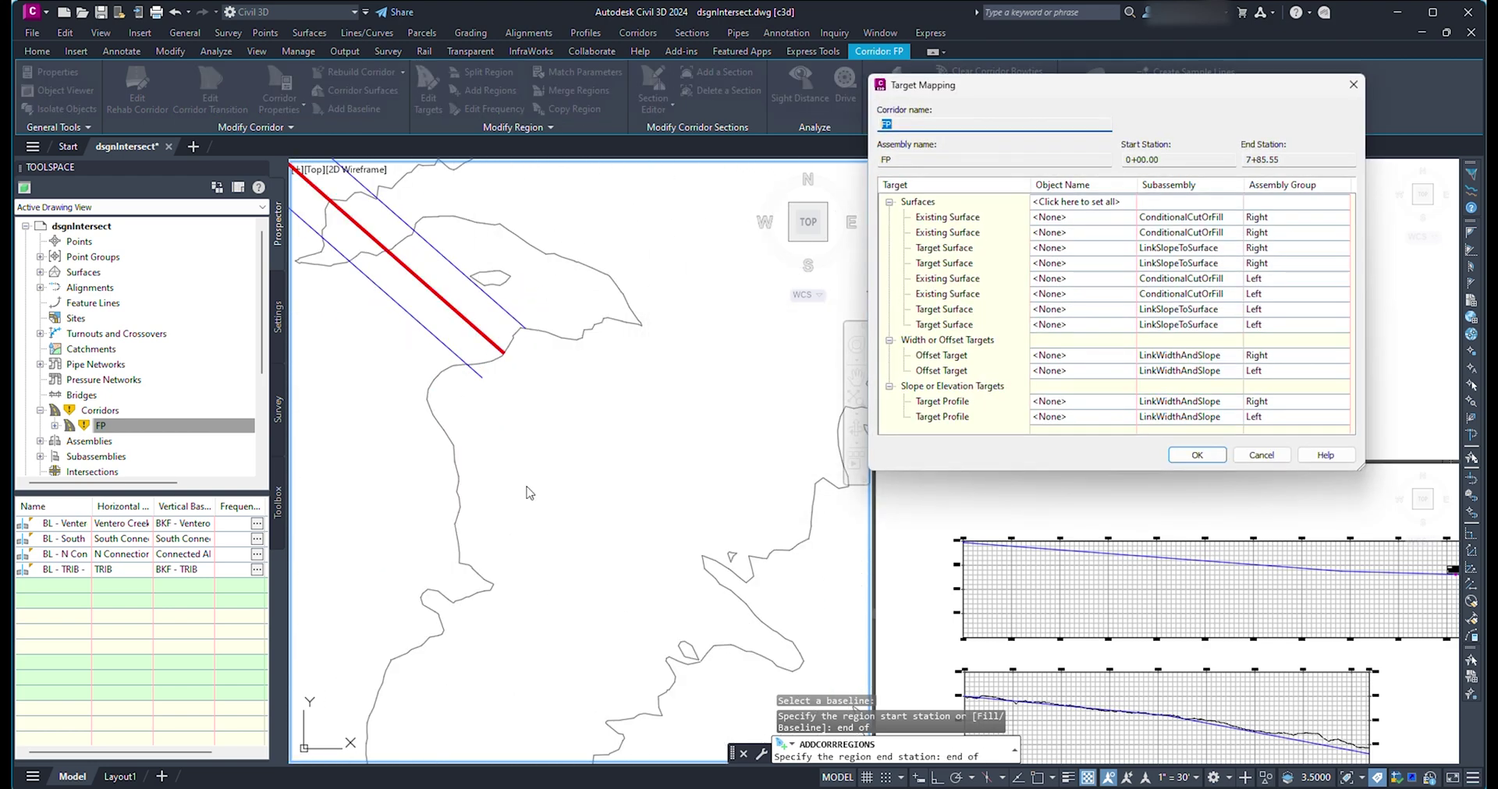
Target all surfaces to eg2020Ventero and the right and left offset targets to TRIB-Right-7.000 and TRIB-Left-7.000
click(1063, 201)
double_click(761, 270)
click(1046, 354)
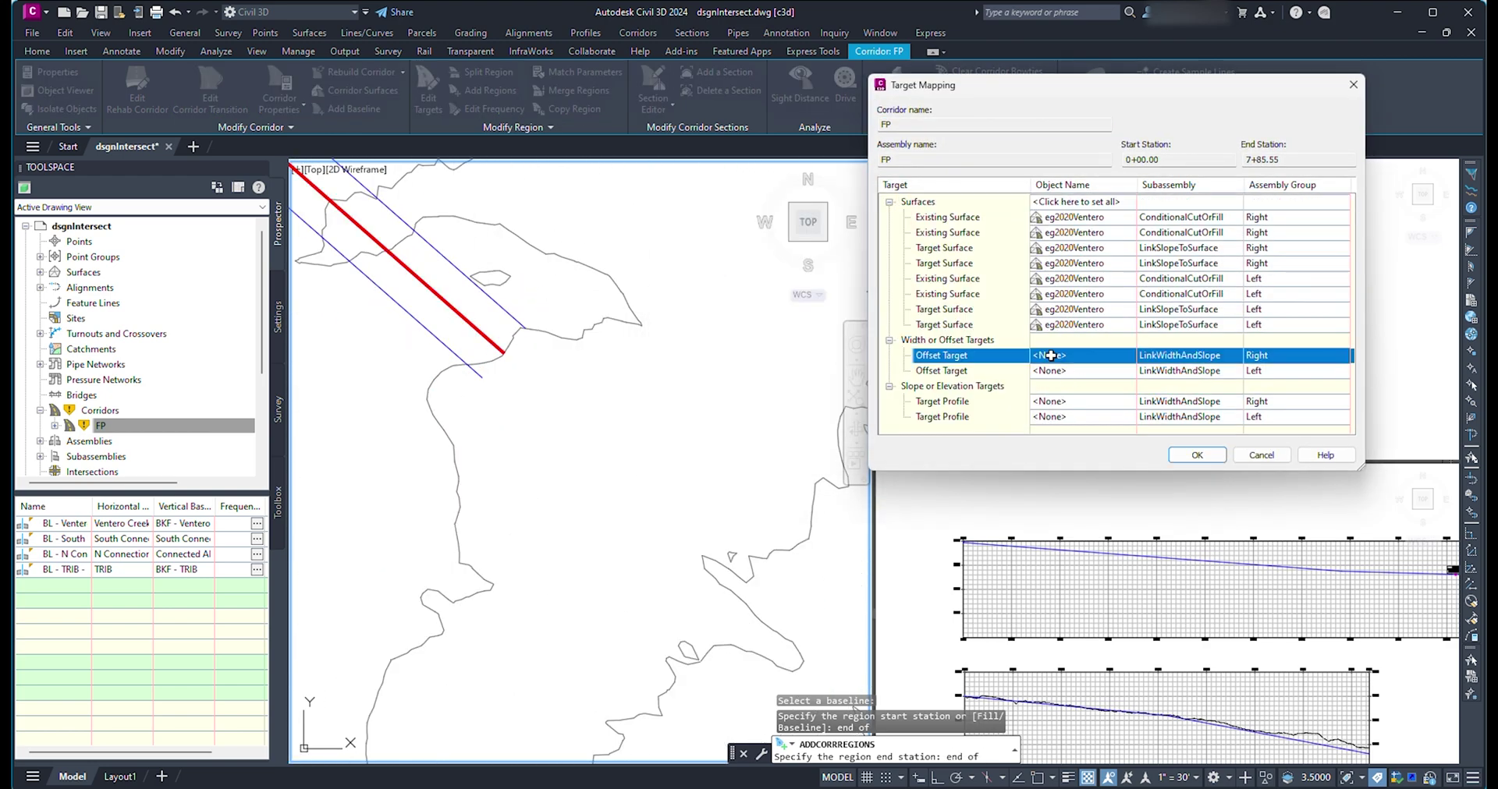
scroll(617, 308, down, 1)
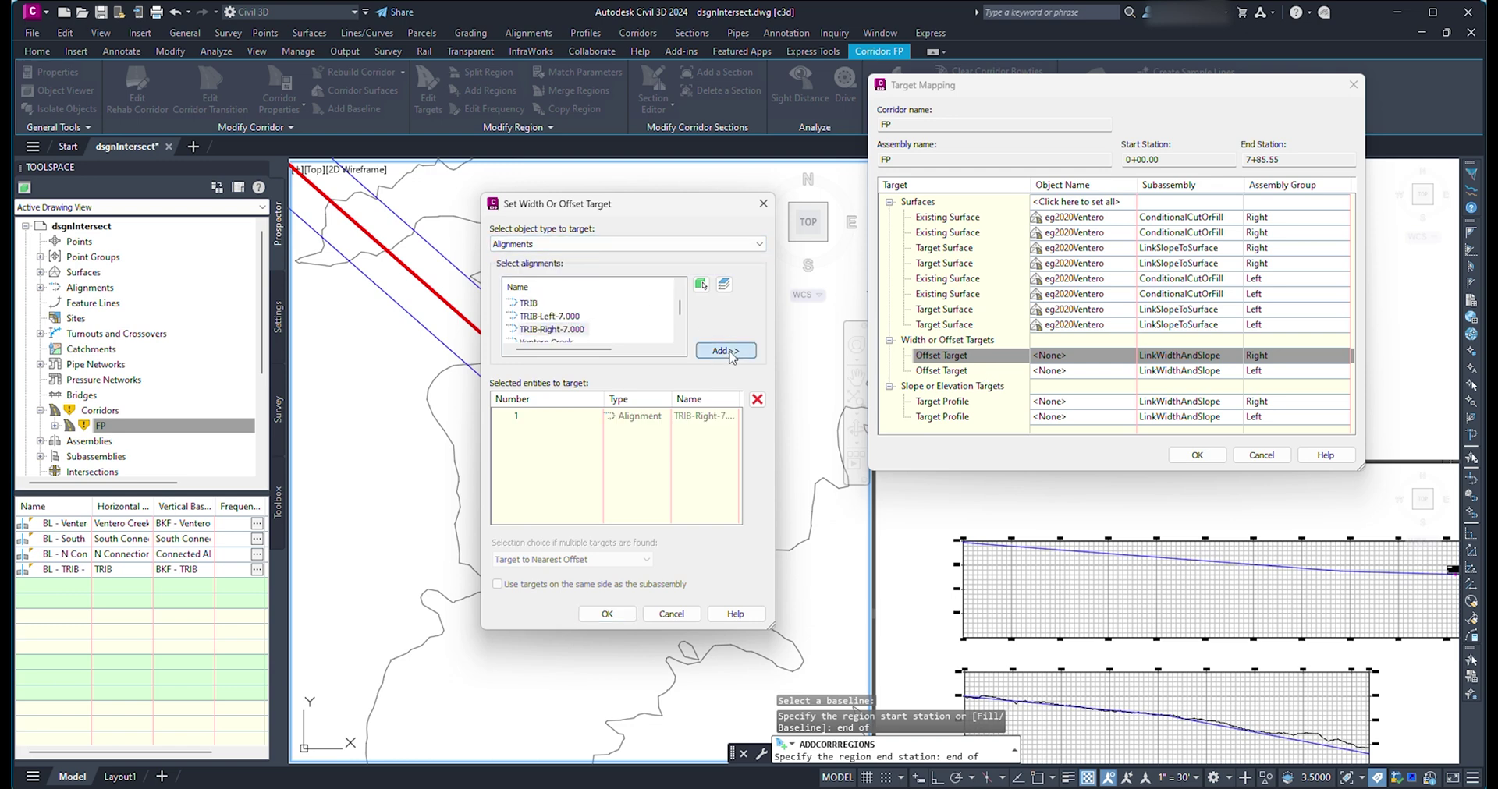
click(607, 613)
click(1049, 370)
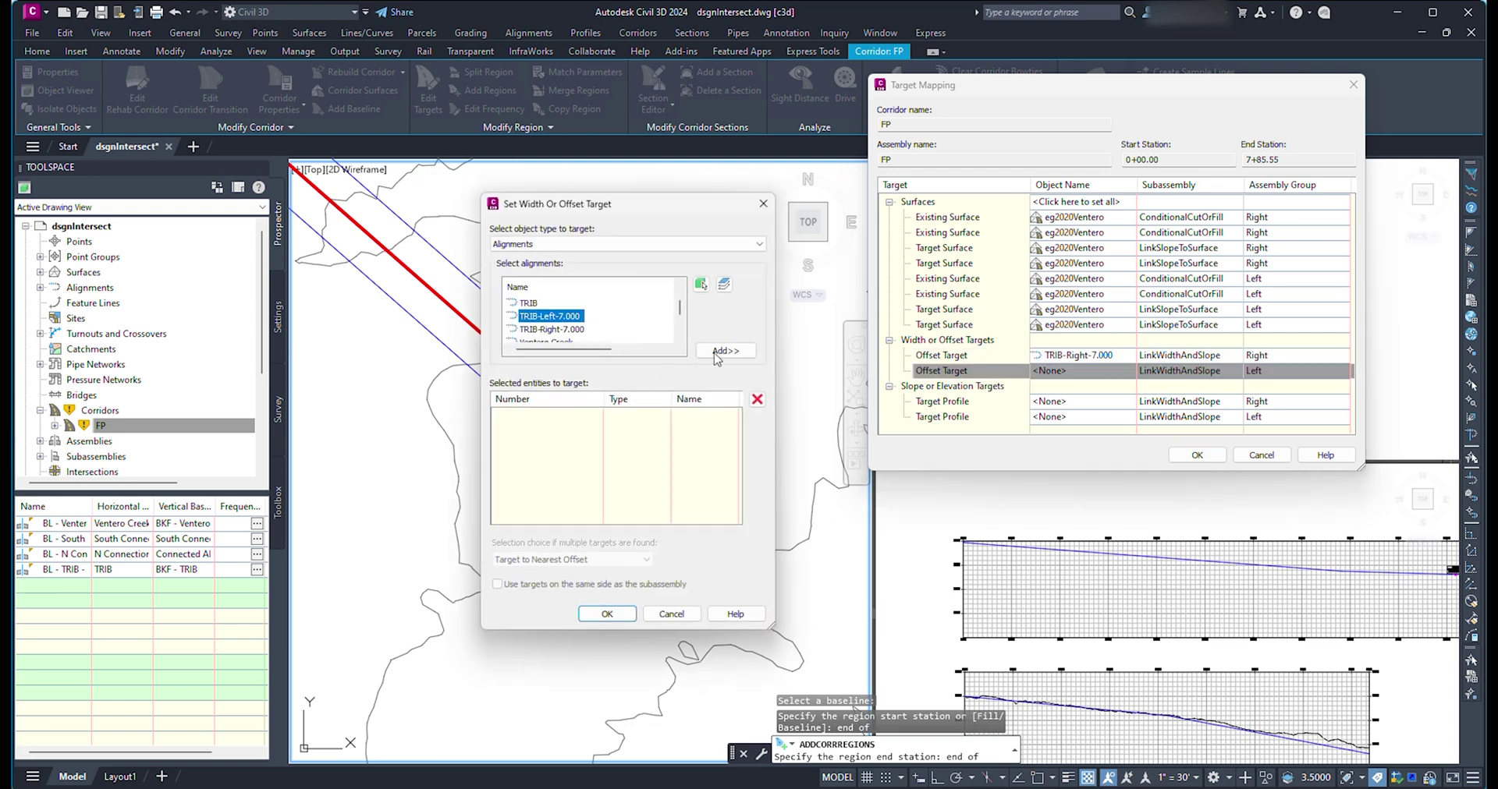
click(716, 353)
click(606, 613)
Set both the right and left elevation targets to the BKF - TRIB profile of the TRIB alignment and finish adding the region
click(1073, 401)
click(823, 289)
click(804, 334)
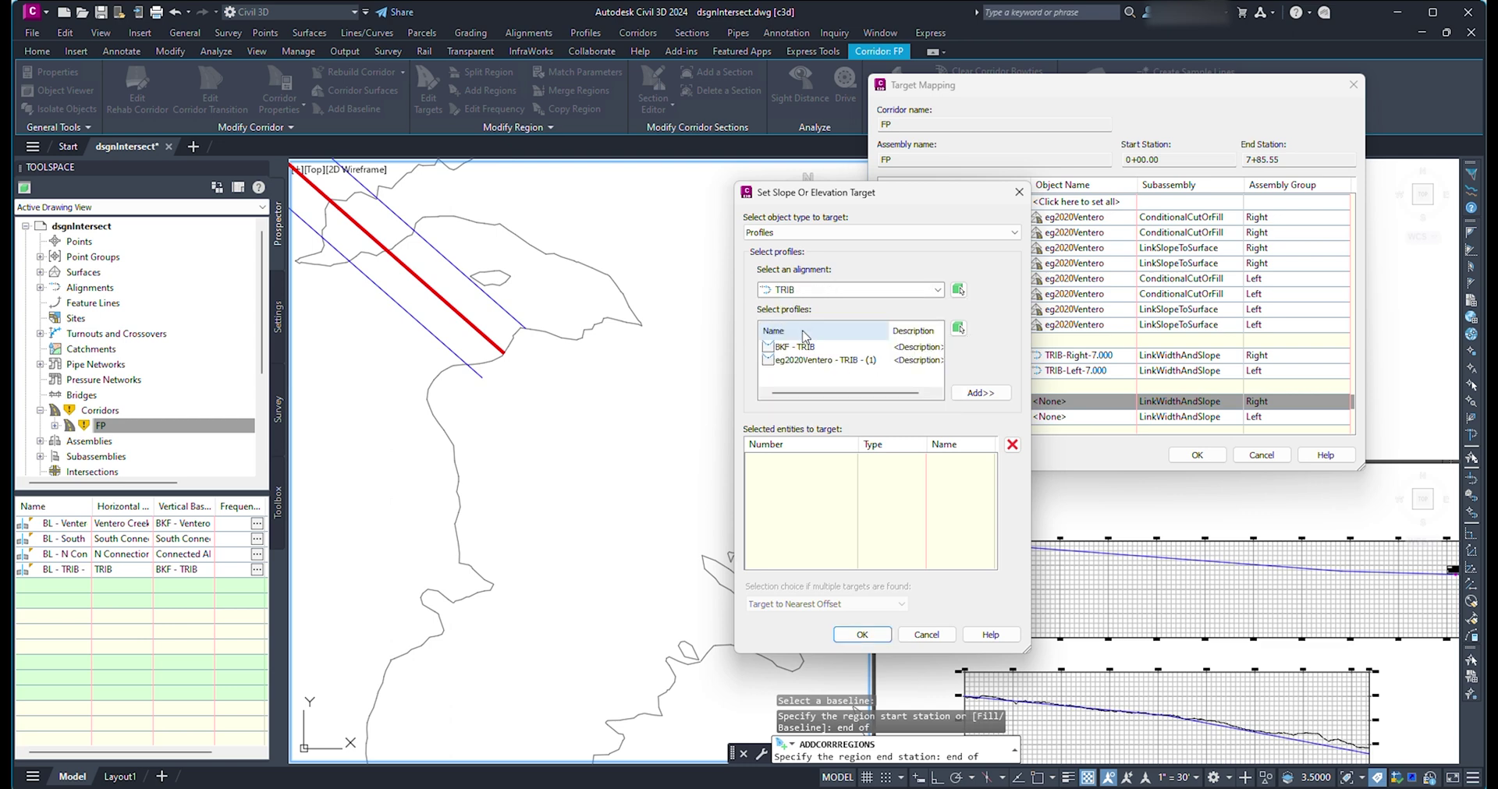
click(862, 634)
click(1049, 417)
click(936, 290)
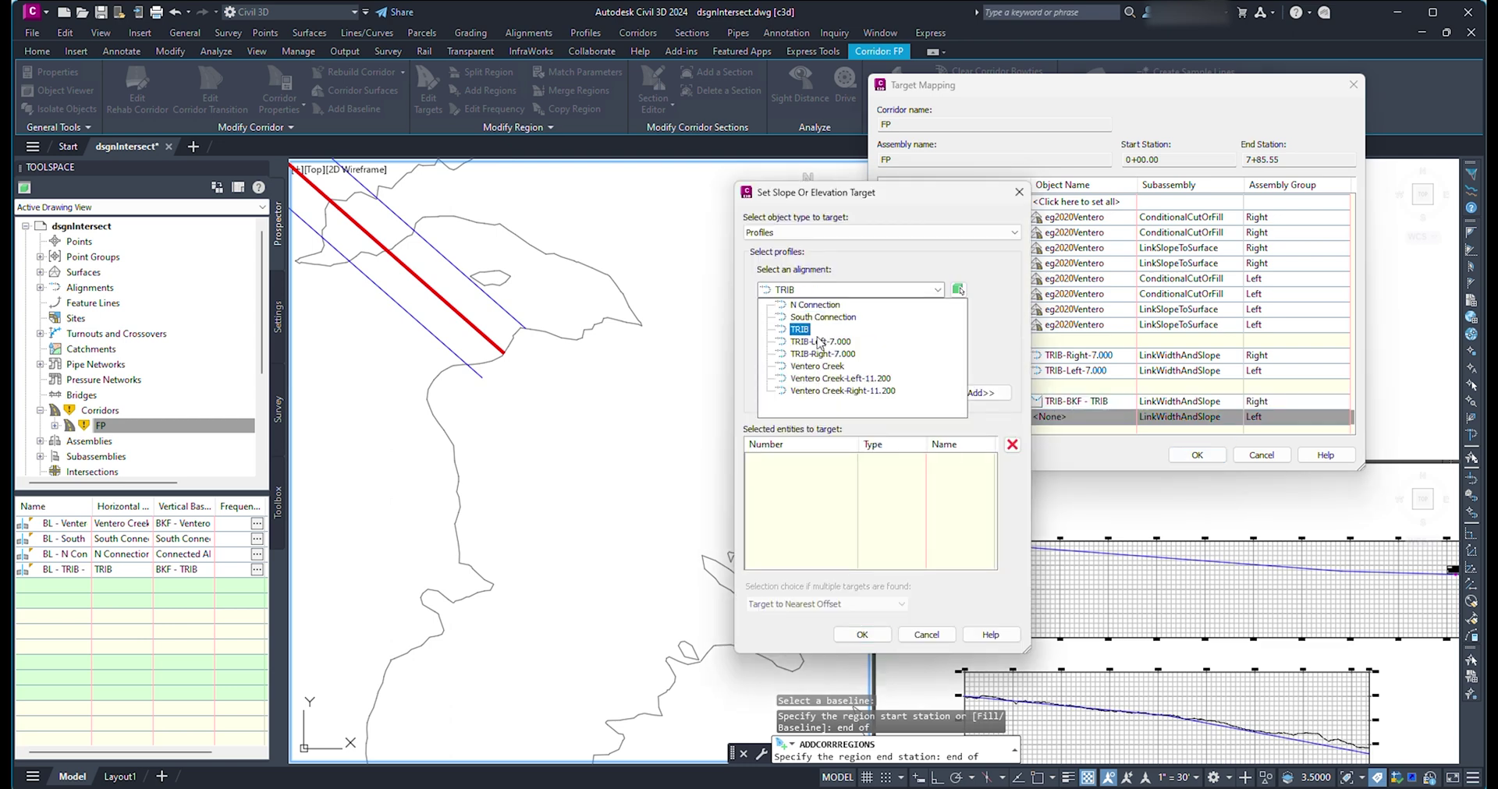
click(788, 343)
click(794, 346)
click(974, 394)
click(862, 634)
click(1198, 455)
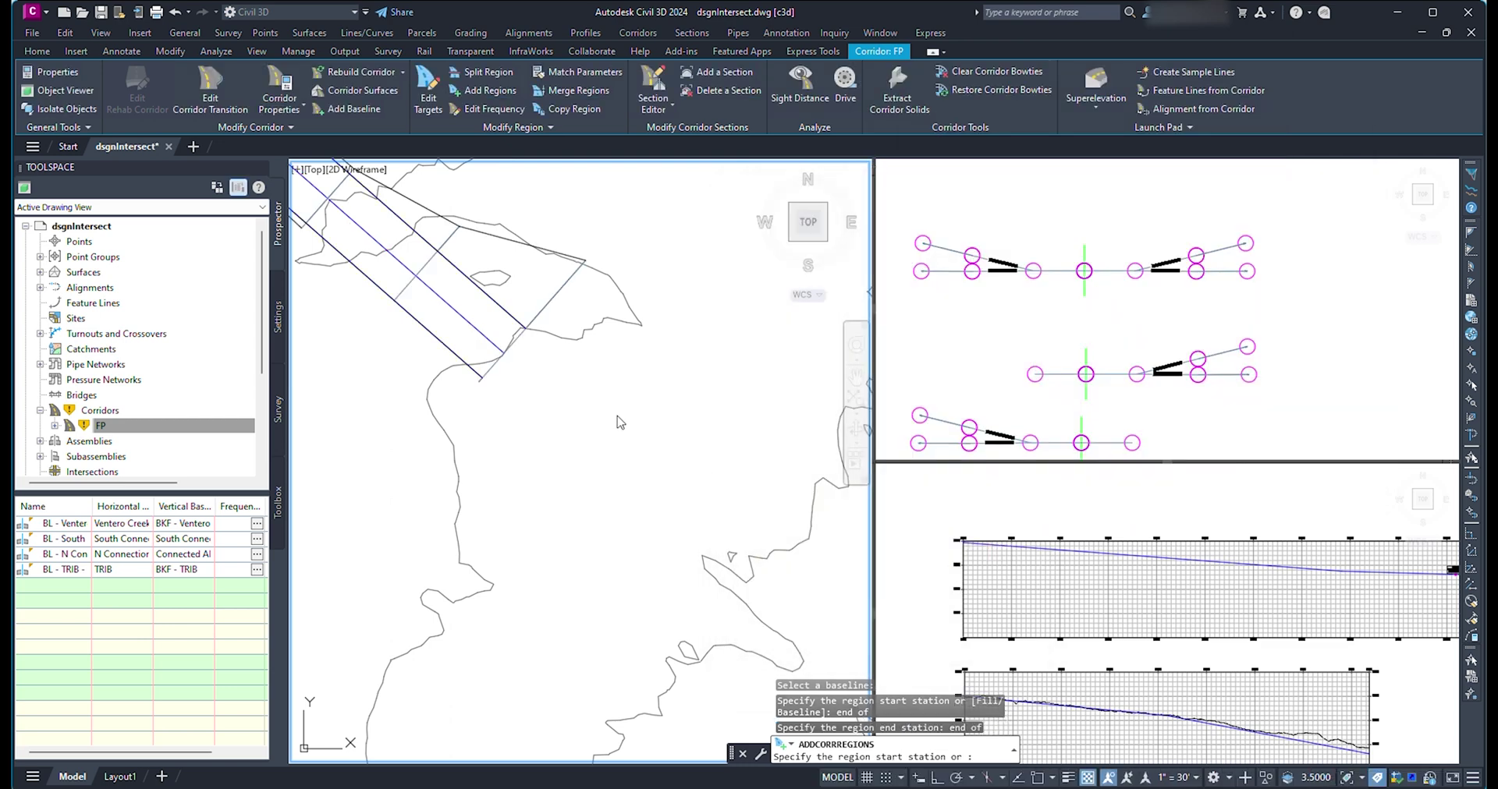
middle_drag(598, 407, 790, 429)
key(Return)
scroll(595, 385, up, 3)
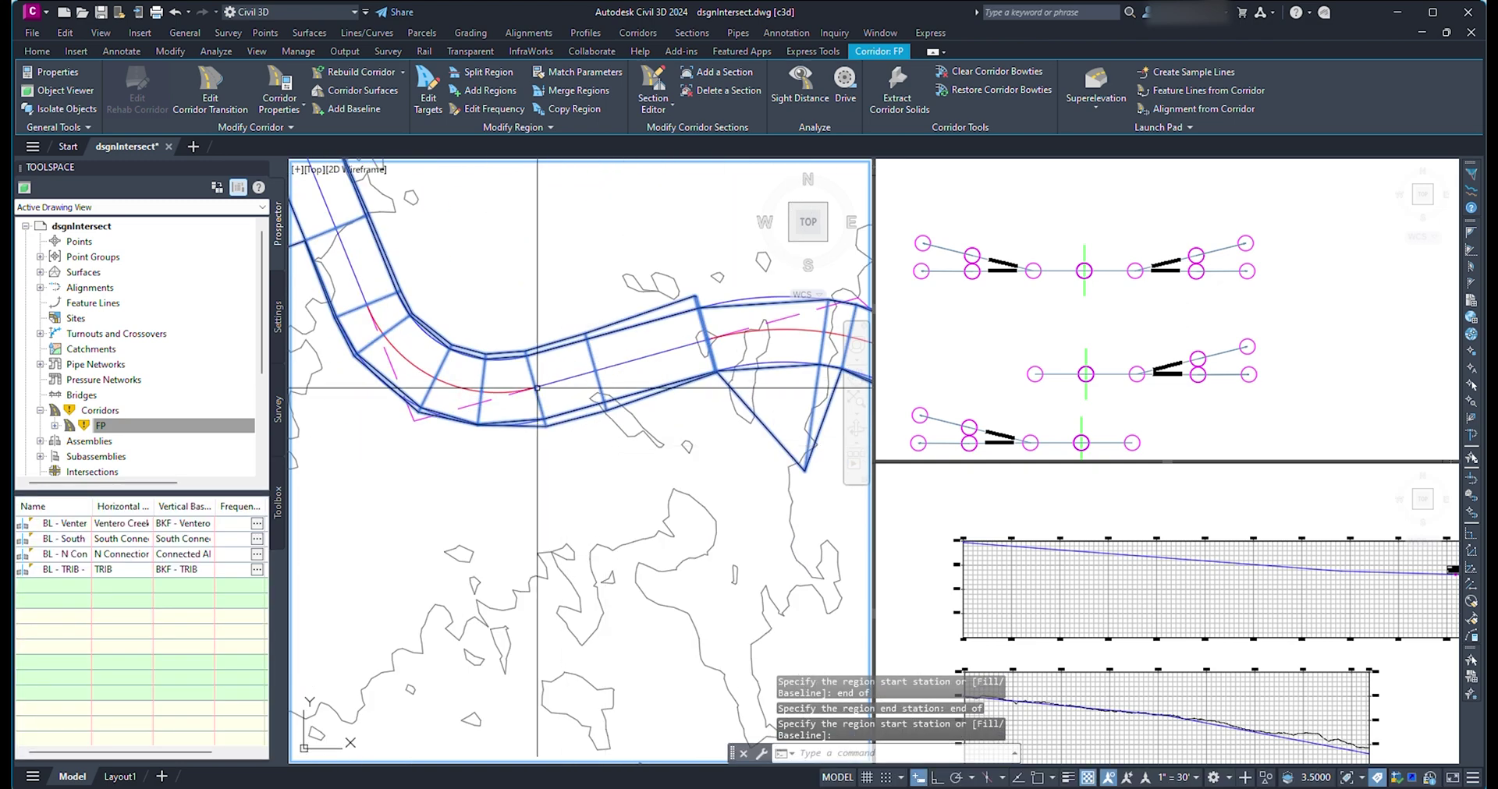
Stretch the start of the BKF - TRIB profile to an endpoint on the starting edge of its profile view
scroll(650, 467, down, 5)
middle_drag(651, 466, 880, 562)
click(1181, 733)
middle_drag(1182, 733, 1084, 620)
scroll(1085, 621, up, 3)
click(1066, 566)
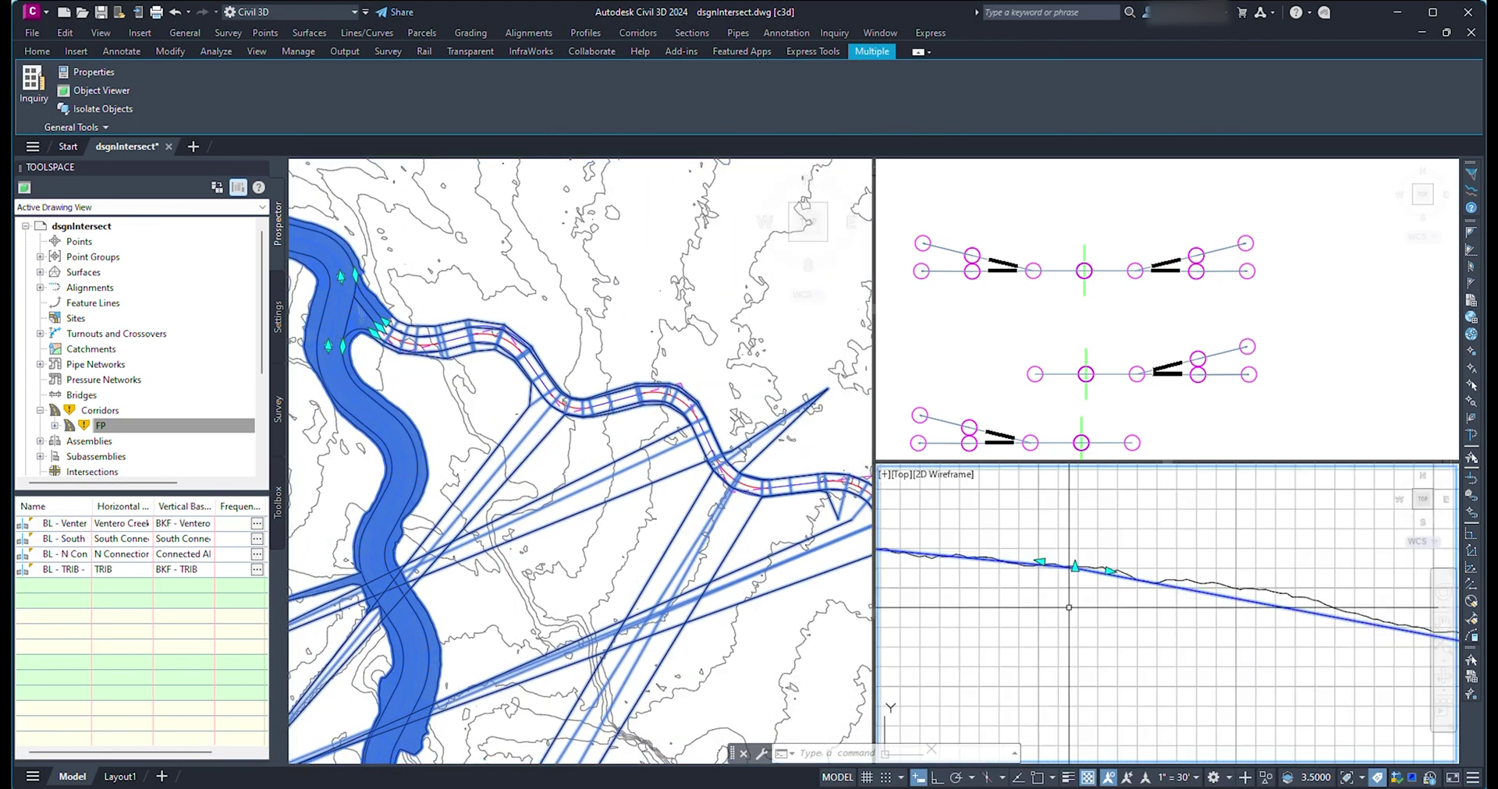
click(1043, 562)
click(1069, 579)
scroll(1048, 625, up, 3)
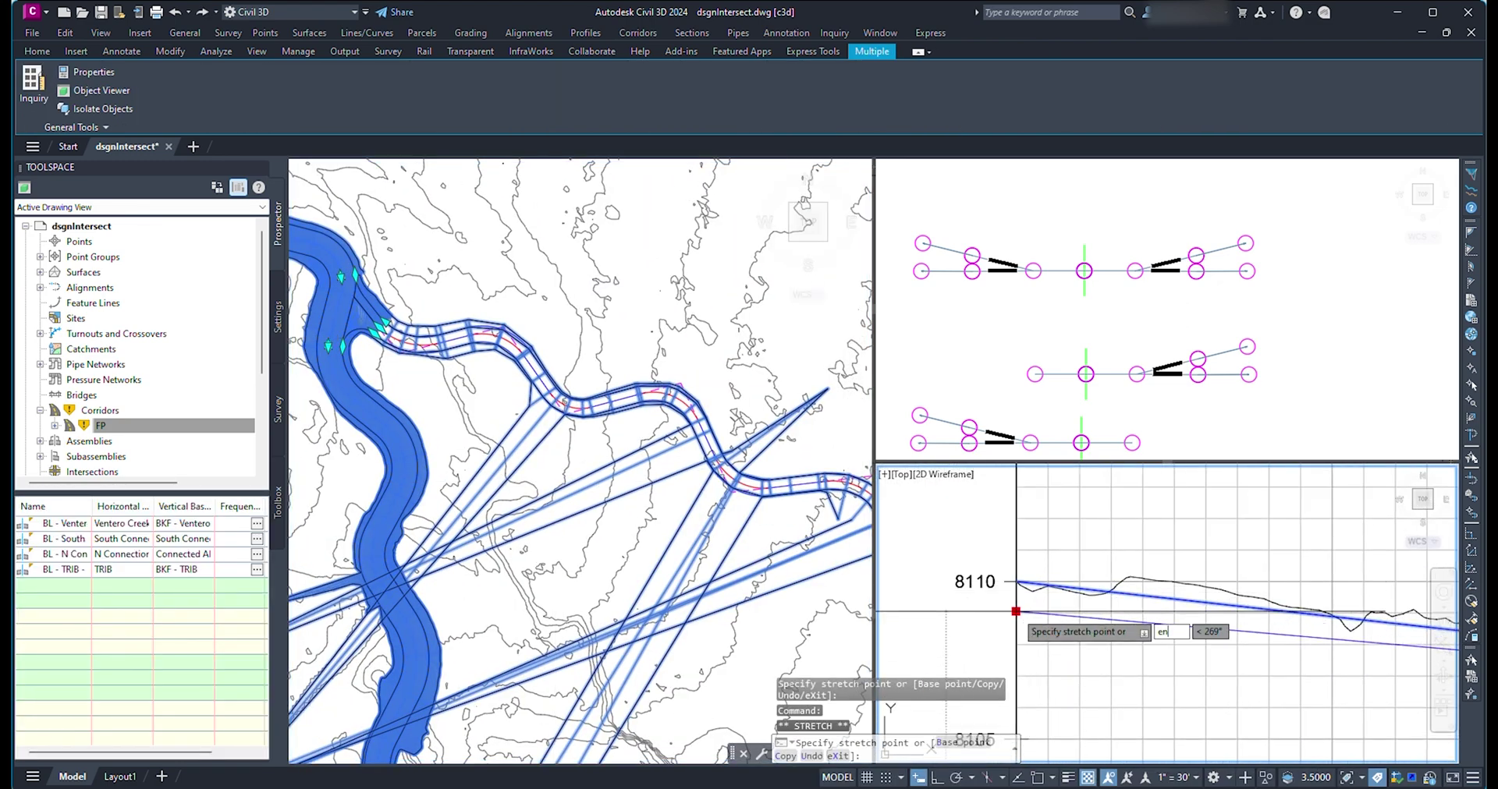
text(end)
key(Return)
Rebuild the FP corridor with the adjusted TRIB profile
right_click(91, 423)
click(132, 456)
click(634, 407)
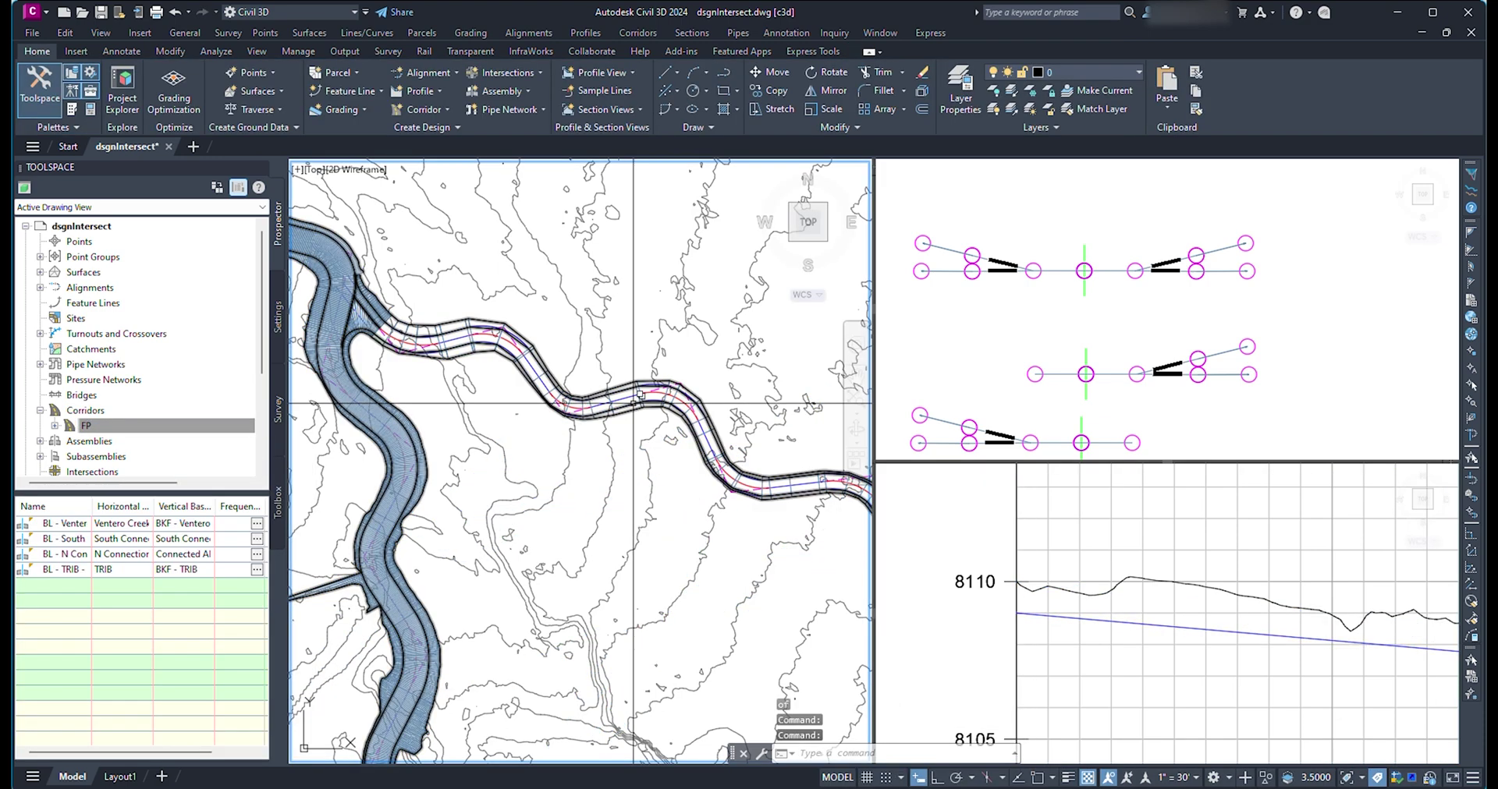
Set the TRIB region's assembly frequency to 1 ft along tangents and shorten its curve increment
scroll(634, 407, up, 4)
click(654, 396)
click(495, 108)
click(563, 410)
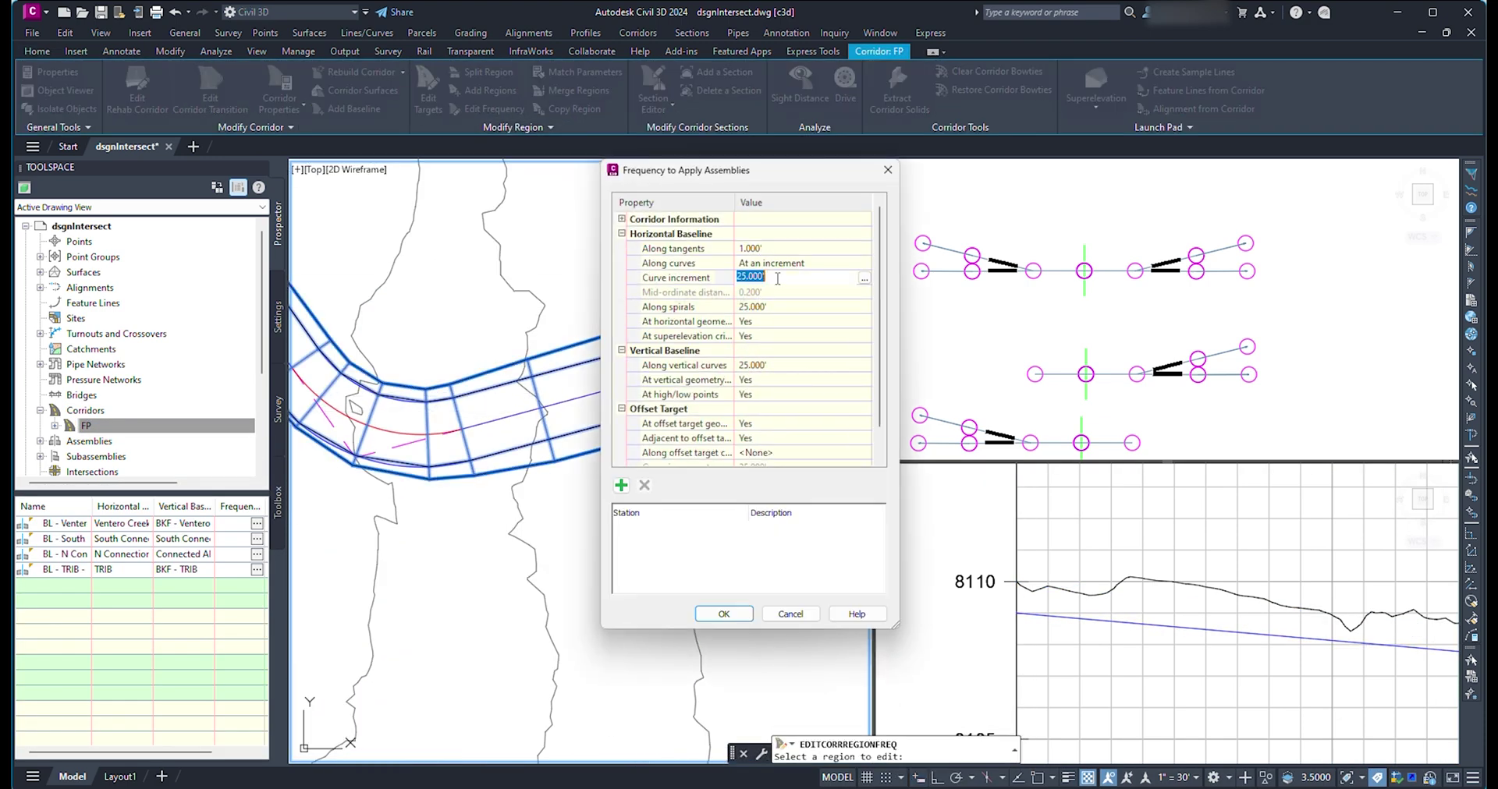
key(Return)
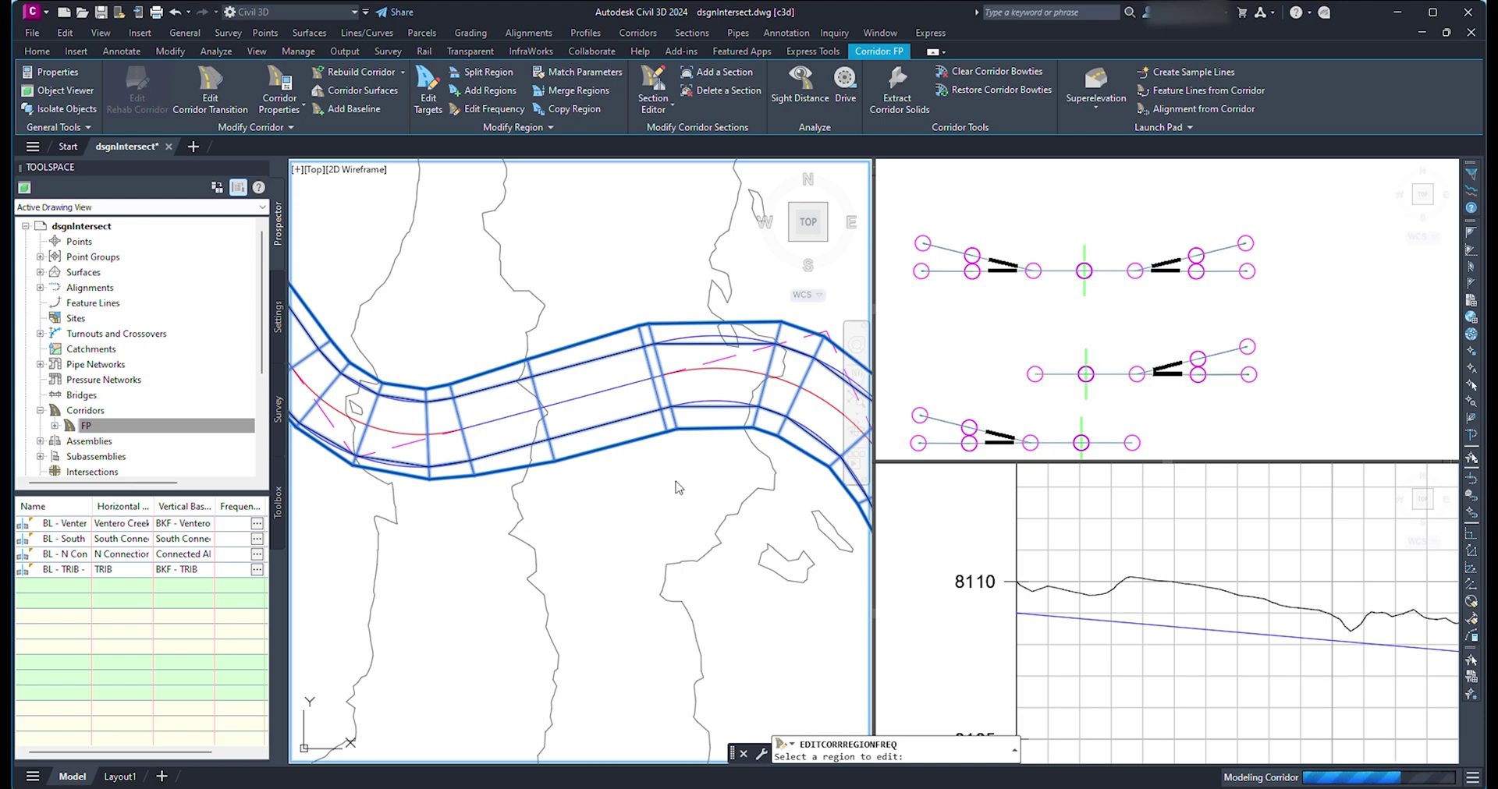
key(Escape)
key(Escape)
Create a corridor surface for the FP corridor and add corridor data to it
scroll(654, 386, up, 5)
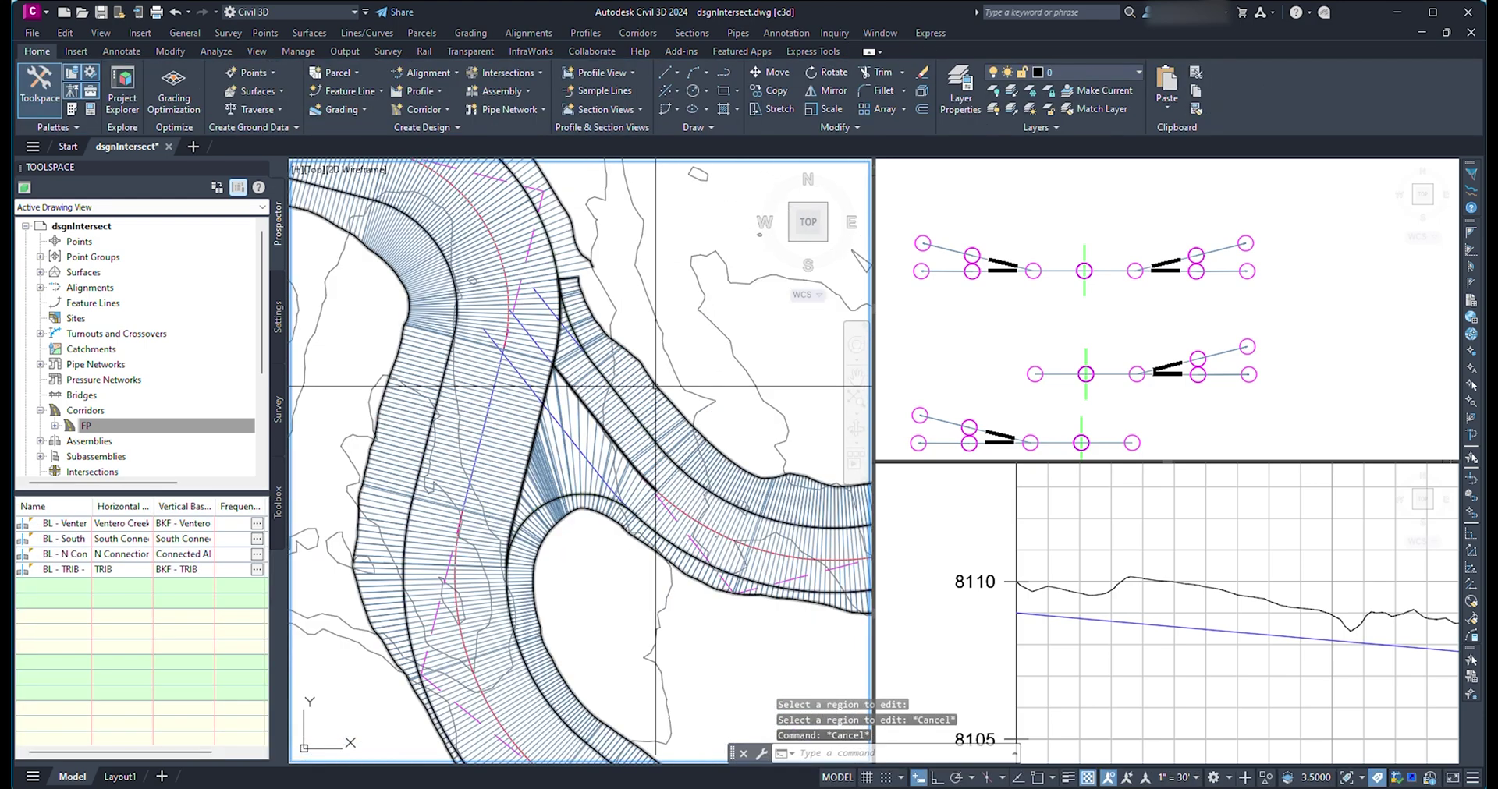
scroll(498, 315, down, 4)
click(480, 284)
click(535, 335)
click(362, 91)
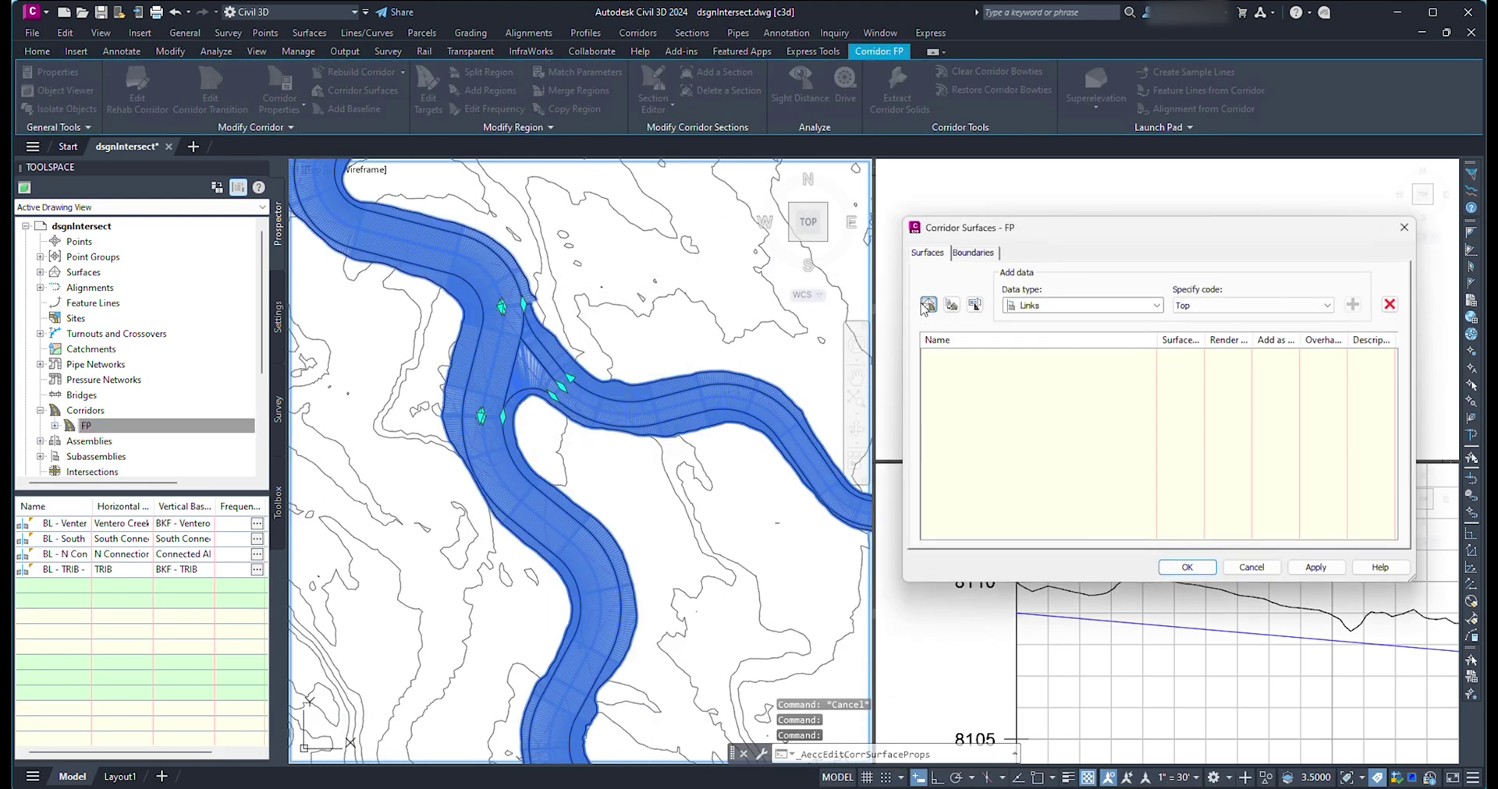
click(1060, 320)
click(1352, 304)
Add the corridor extents as the outside boundary of the FP corridor surface and rebuild the corridor
click(973, 251)
right_click(980, 297)
click(1043, 305)
click(1186, 567)
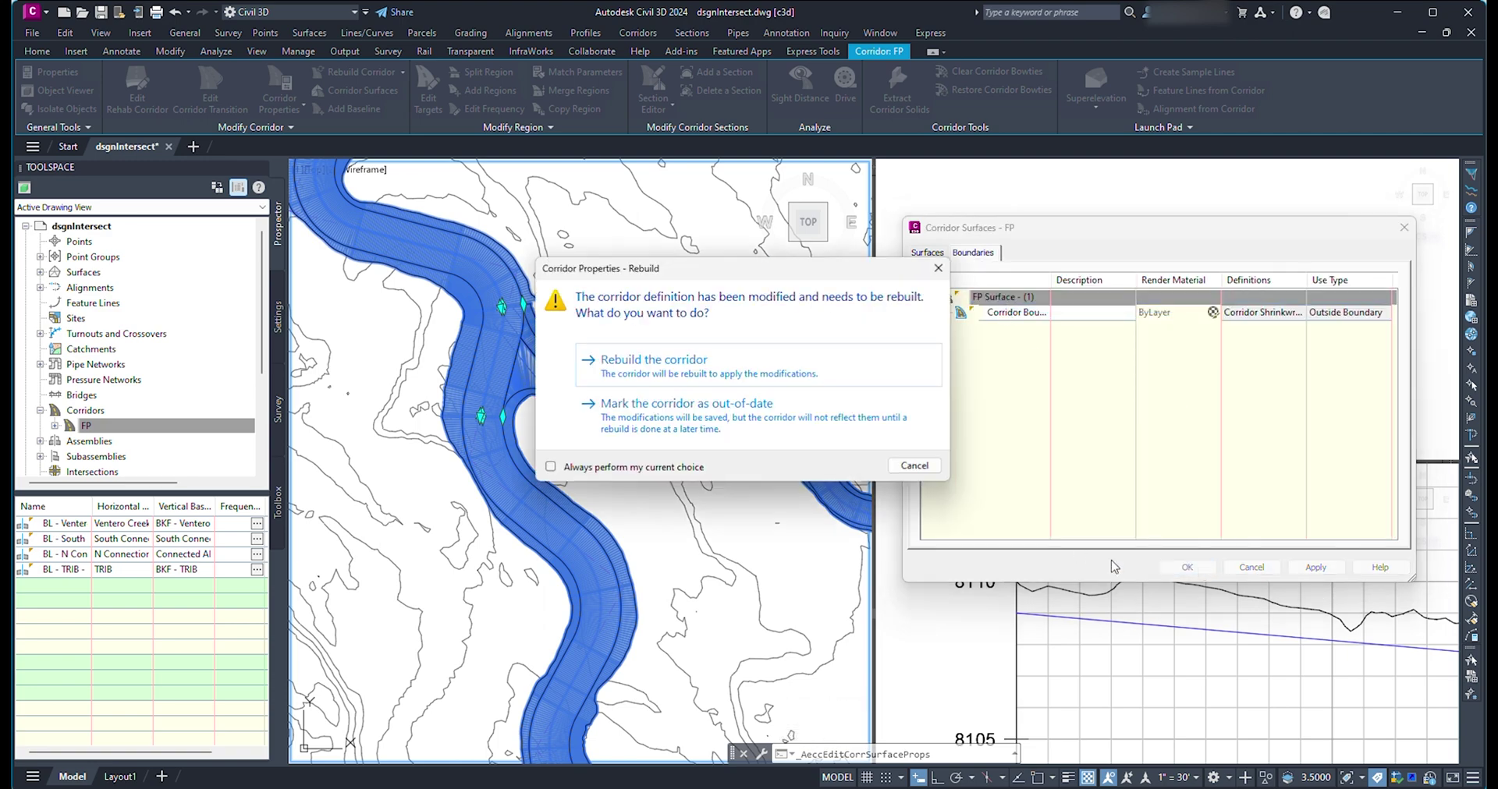
click(783, 418)
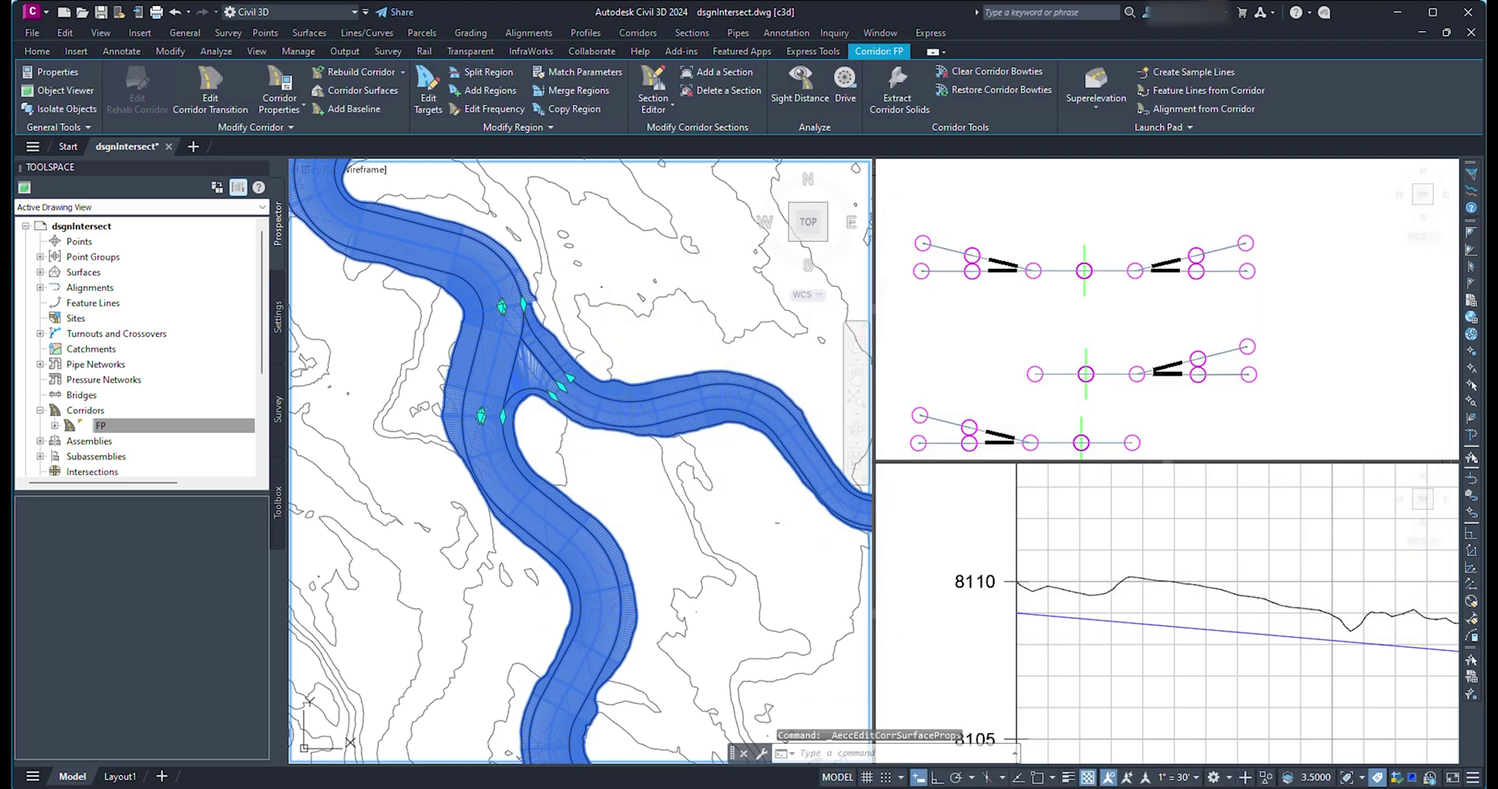
Change the surface style of FP Surface - (1) in its surface properties
key(Escape)
scroll(604, 418, up, 2)
click(40, 273)
right_click(125, 304)
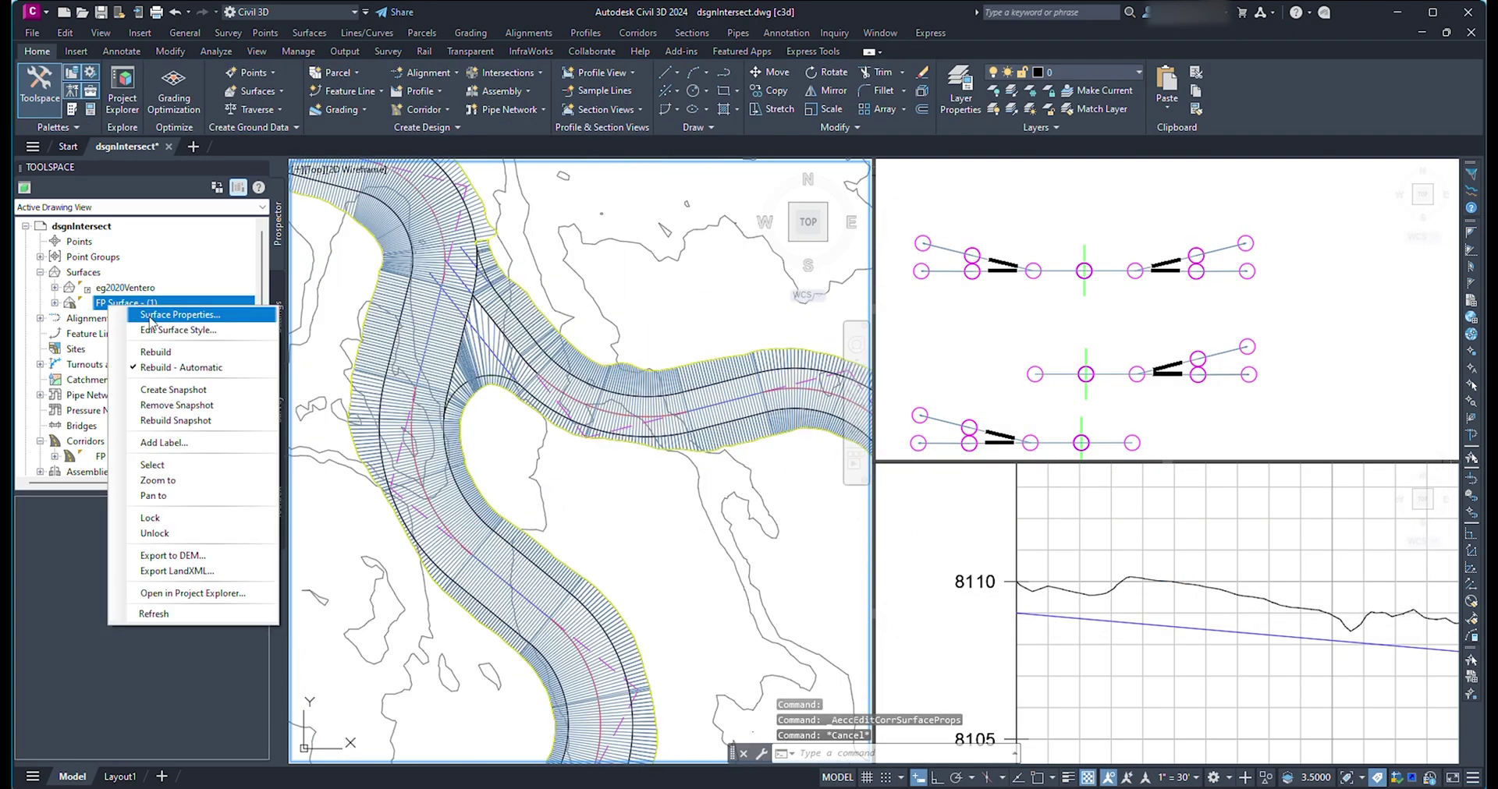
click(185, 315)
click(508, 473)
click(500, 521)
click(1075, 634)
Select the FP corridor surface at the confluence and view it from the southeast isometric direction
scroll(499, 493, up, 2)
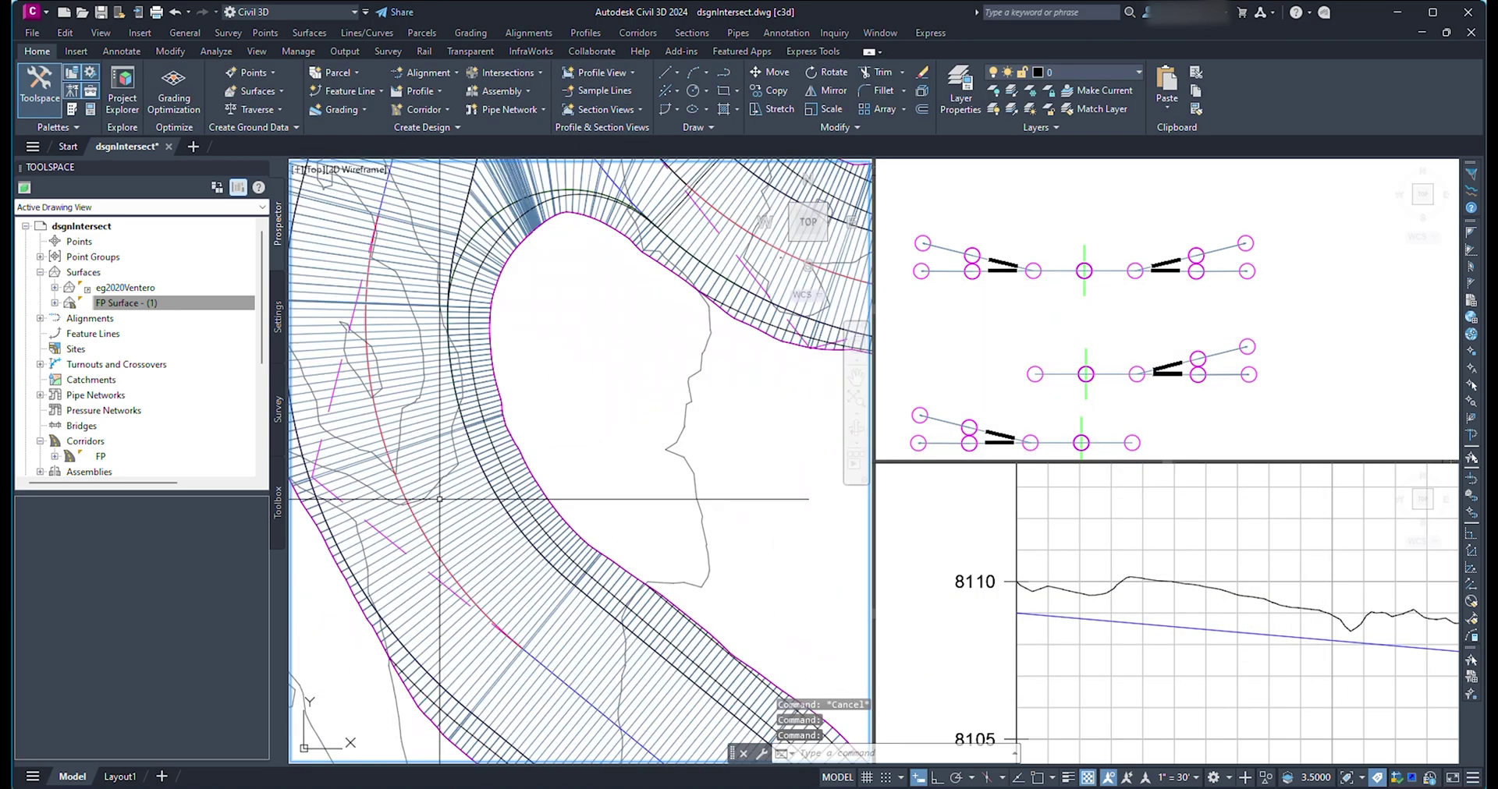
click(430, 492)
key(Escape)
click(431, 492)
click(489, 569)
scroll(531, 483, down, 3)
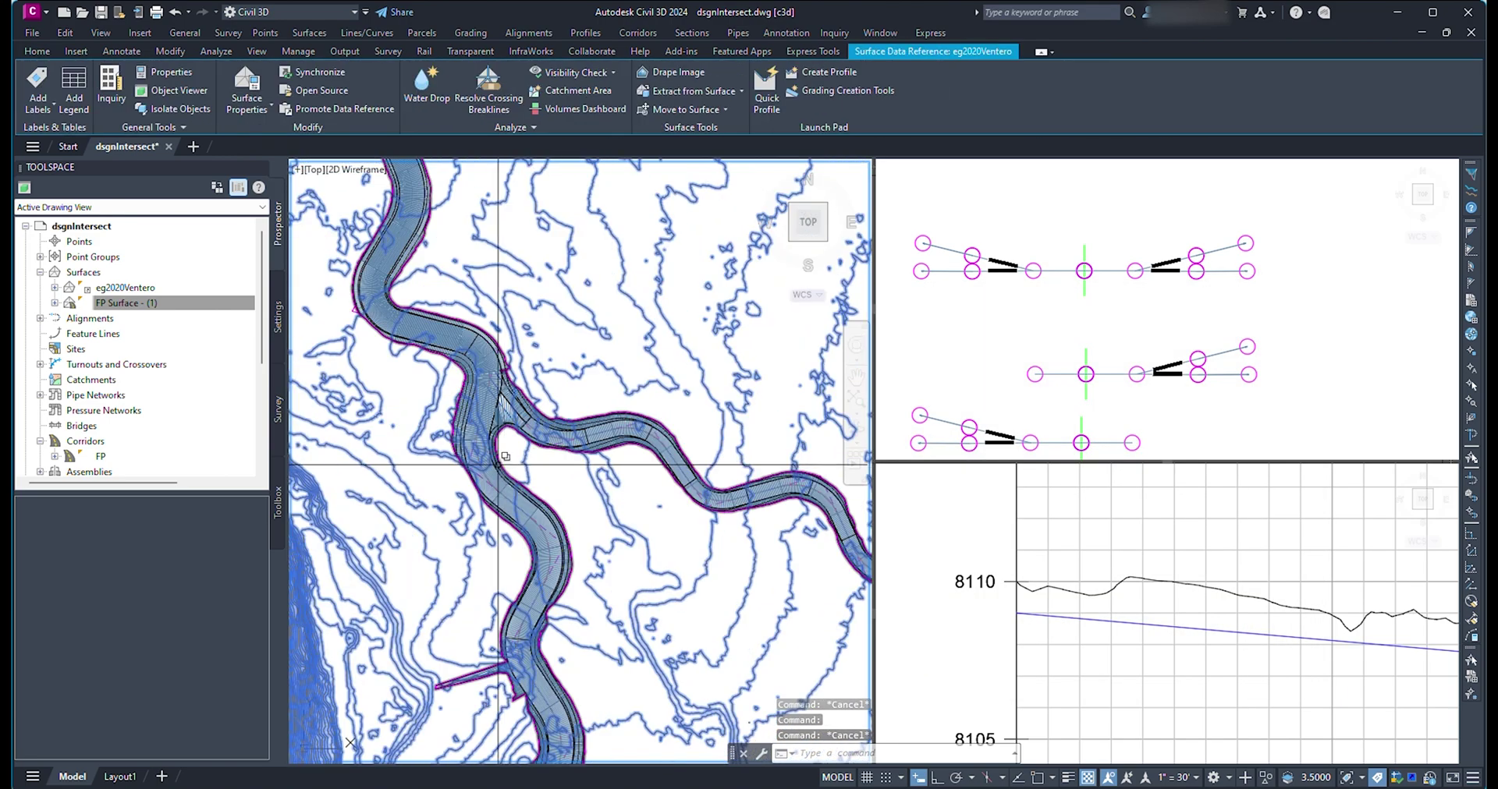
key(Escape)
scroll(547, 326, up, 2)
click(546, 326)
click(616, 408)
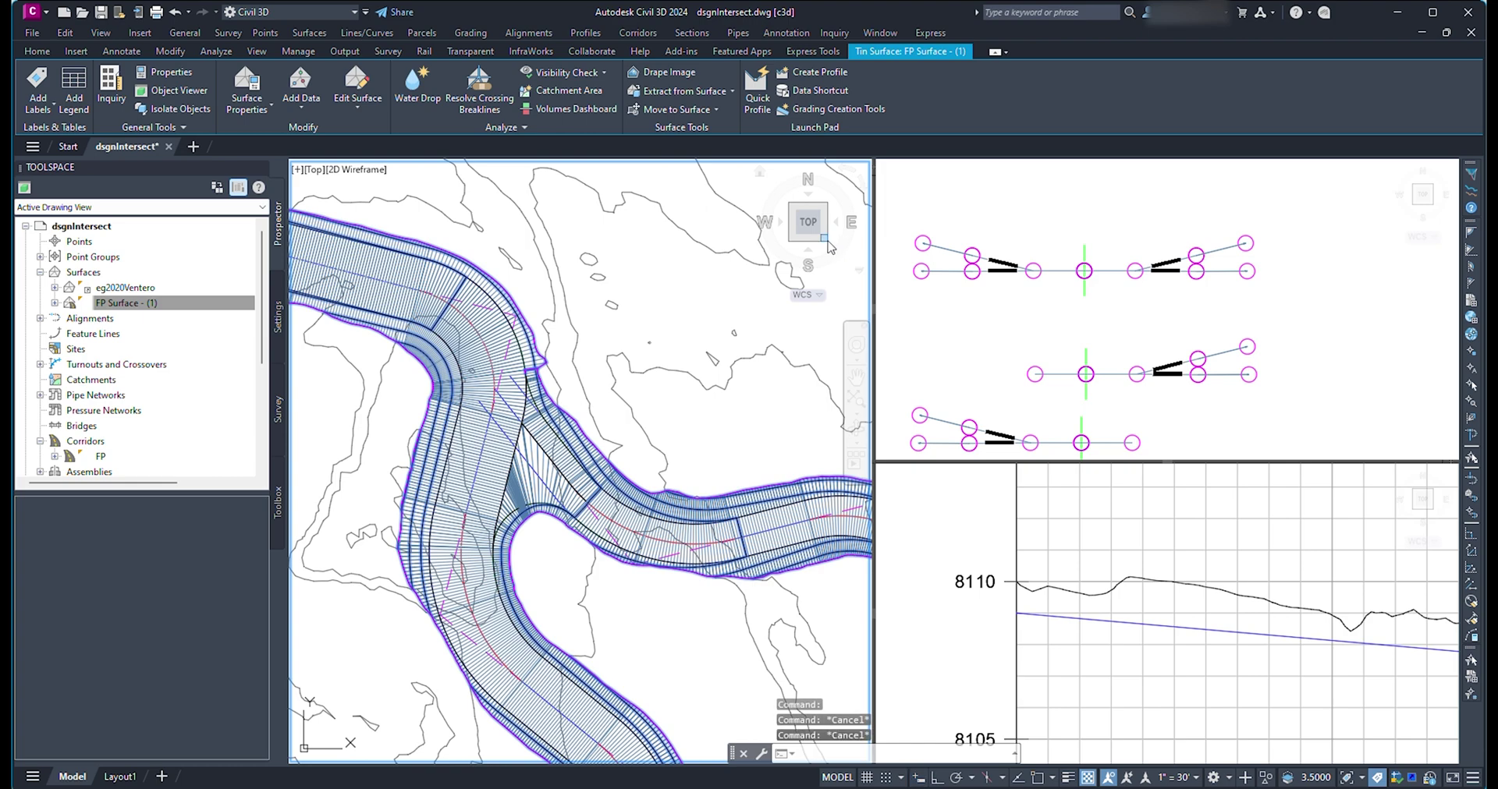
click(825, 241)
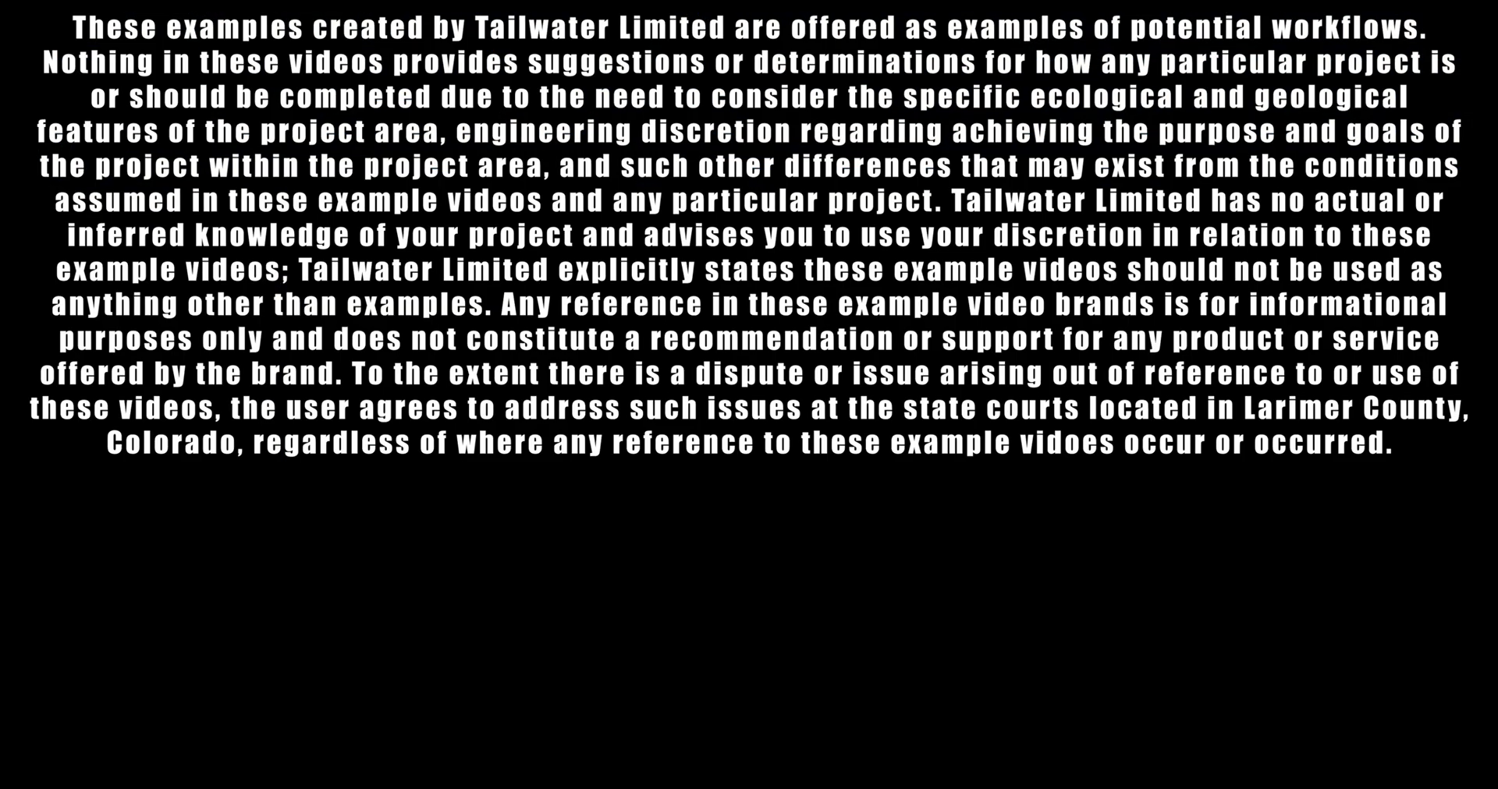